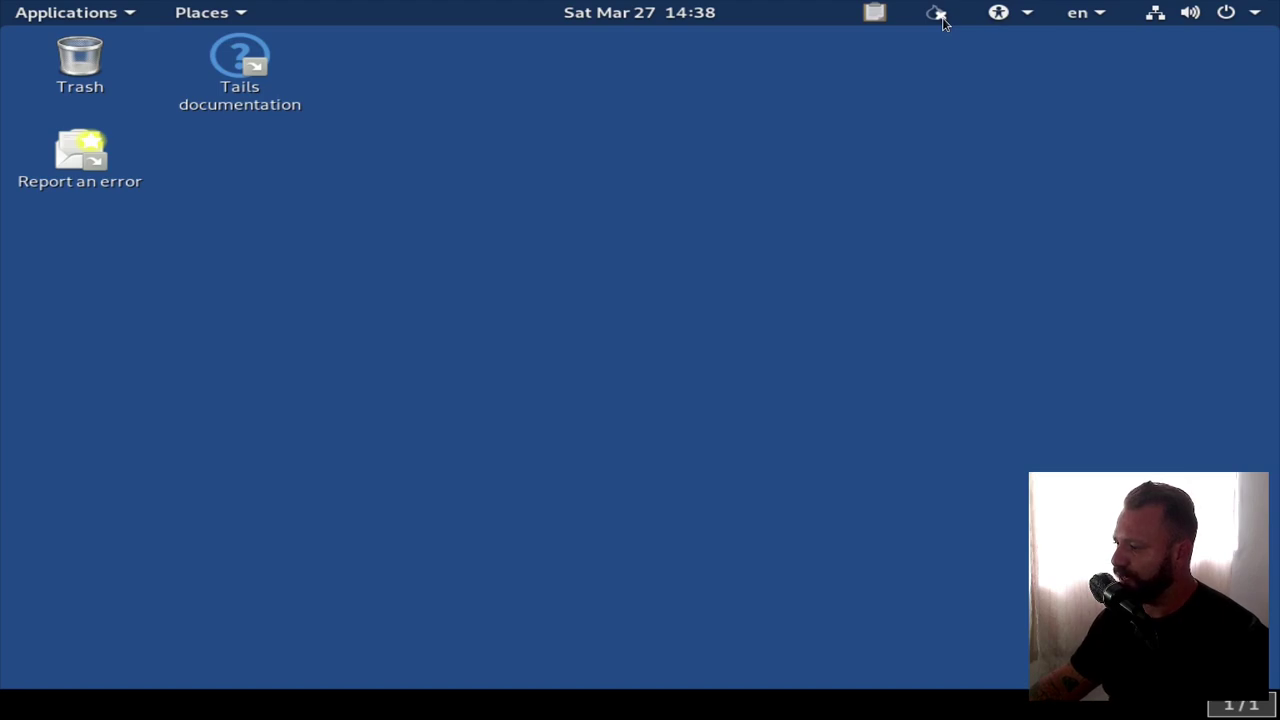
pyautogui.click(940, 20)
pyautogui.click(940, 20)
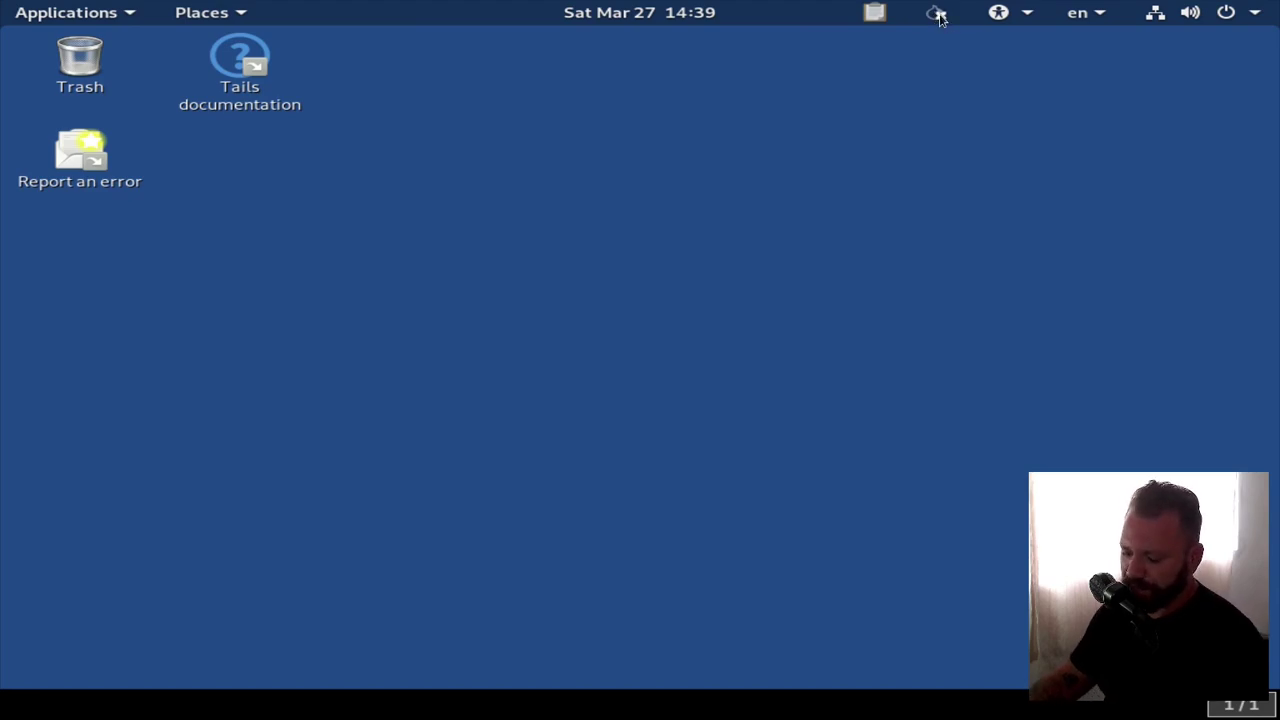
# - Search the system for "display" and open the Displays settings
pyautogui.press('super')
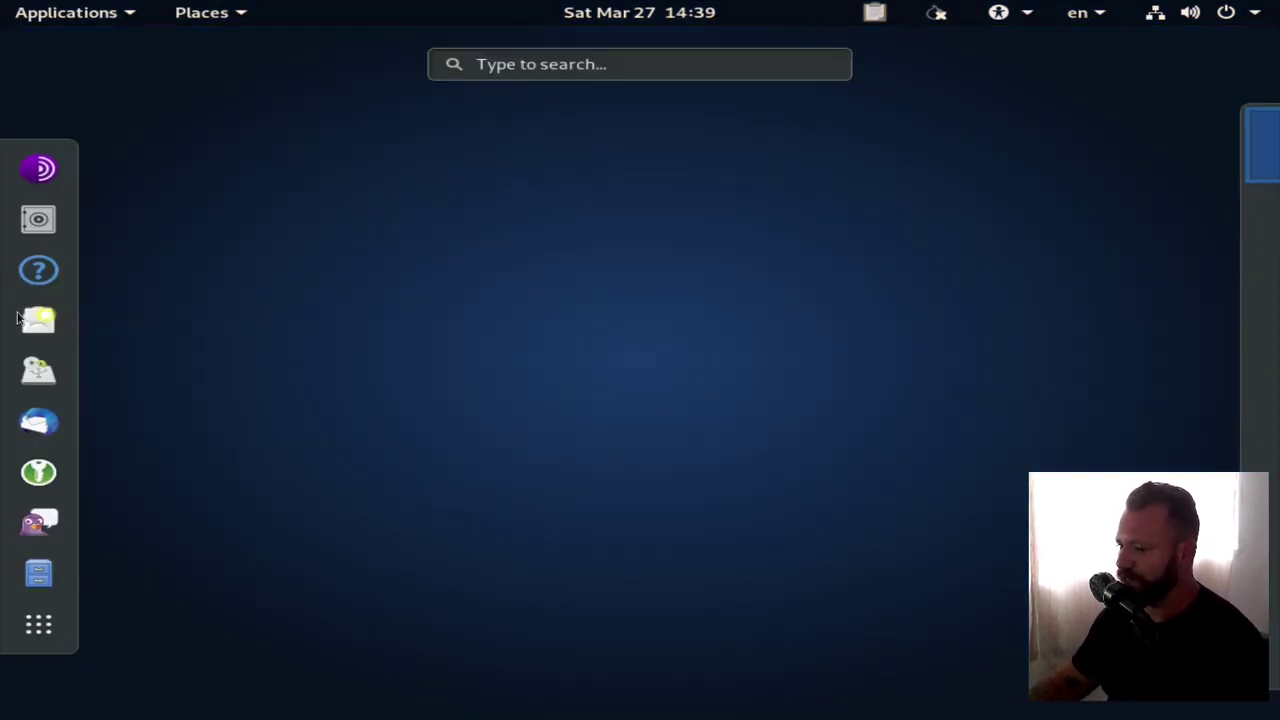
pyautogui.click(545, 65)
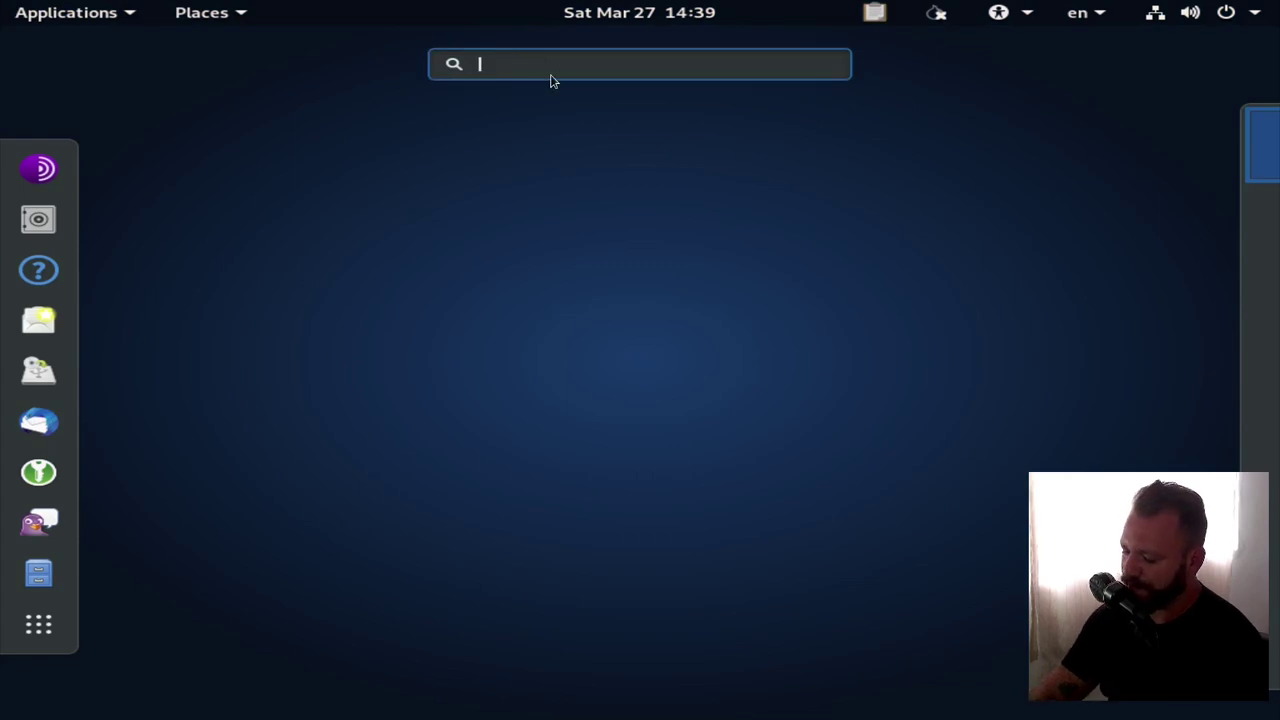
pyautogui.write('display')
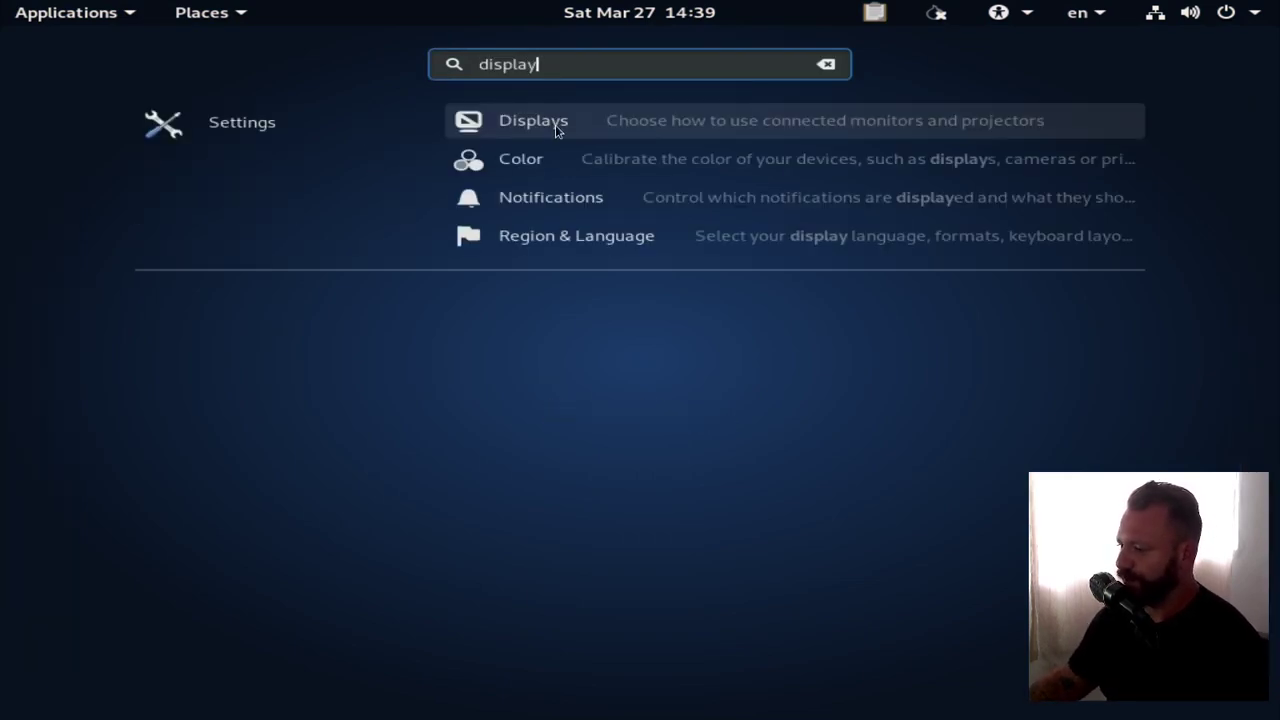
pyautogui.click(555, 125)
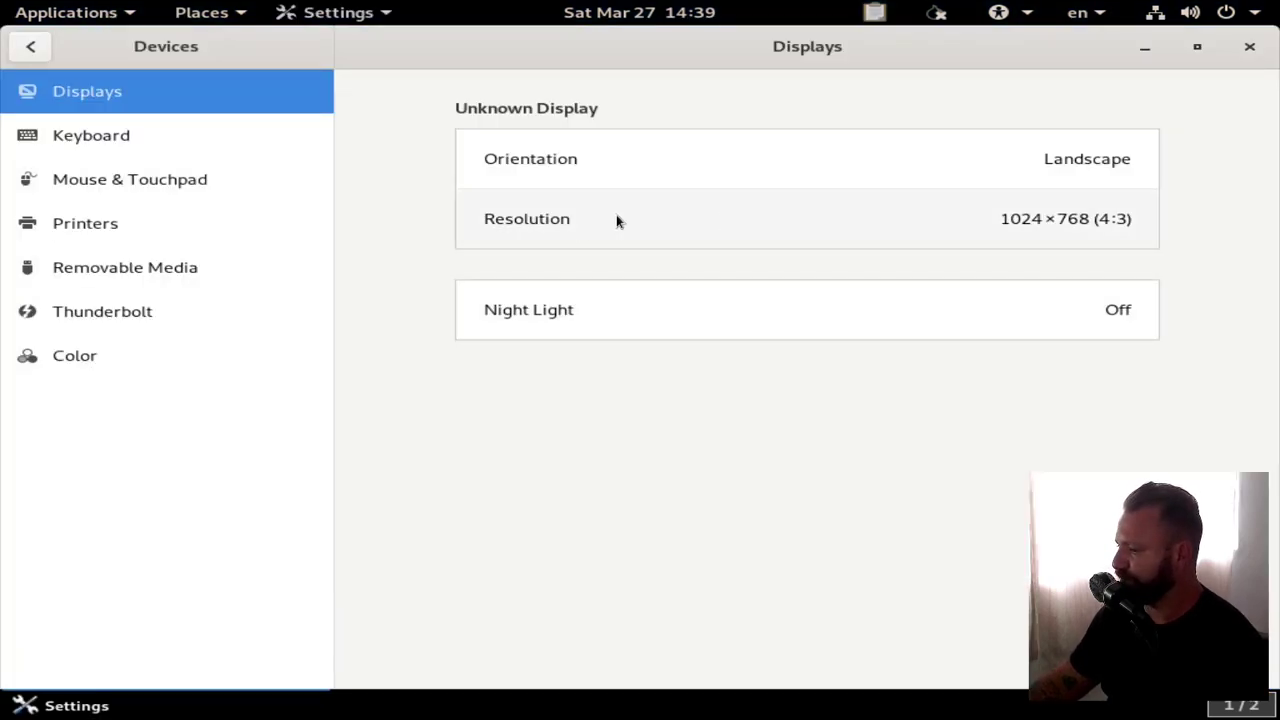
# - Set the display resolution to 1600 × 900 (16:9), keep the change and close the settings window
pyautogui.click(1014, 218)
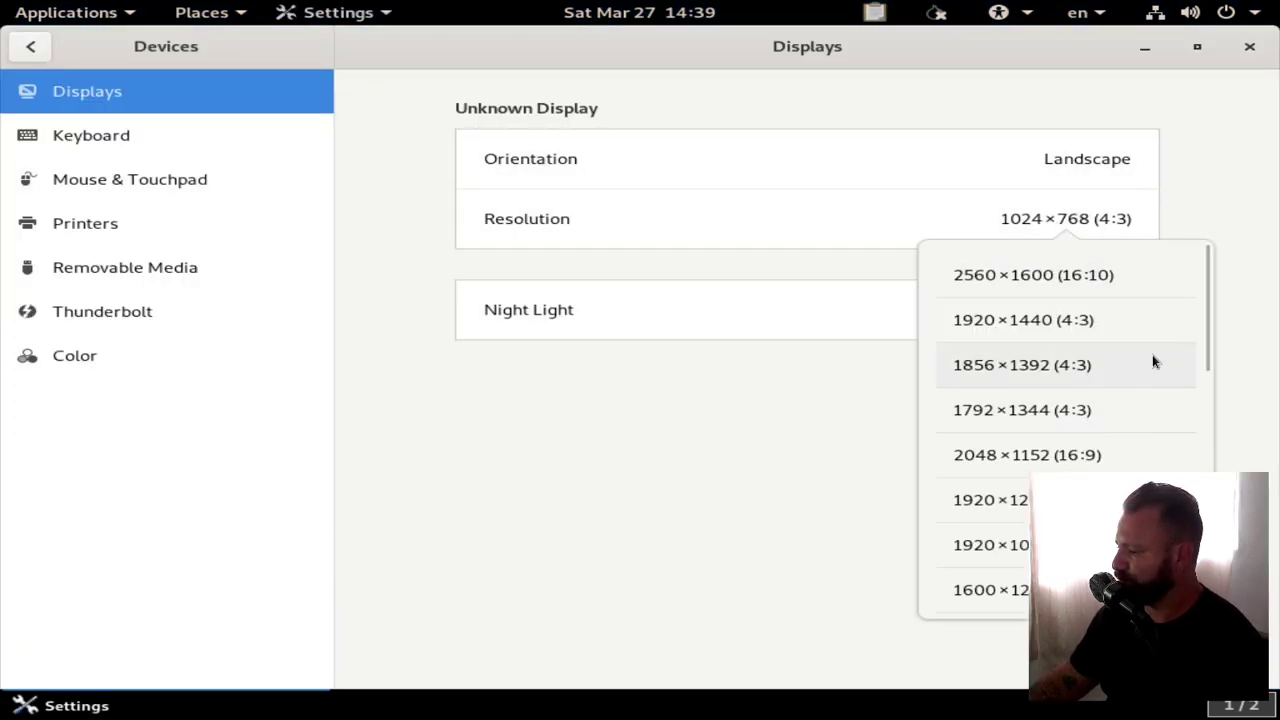
pyautogui.moveTo(1211, 331); pyautogui.dragTo(1199, 433)
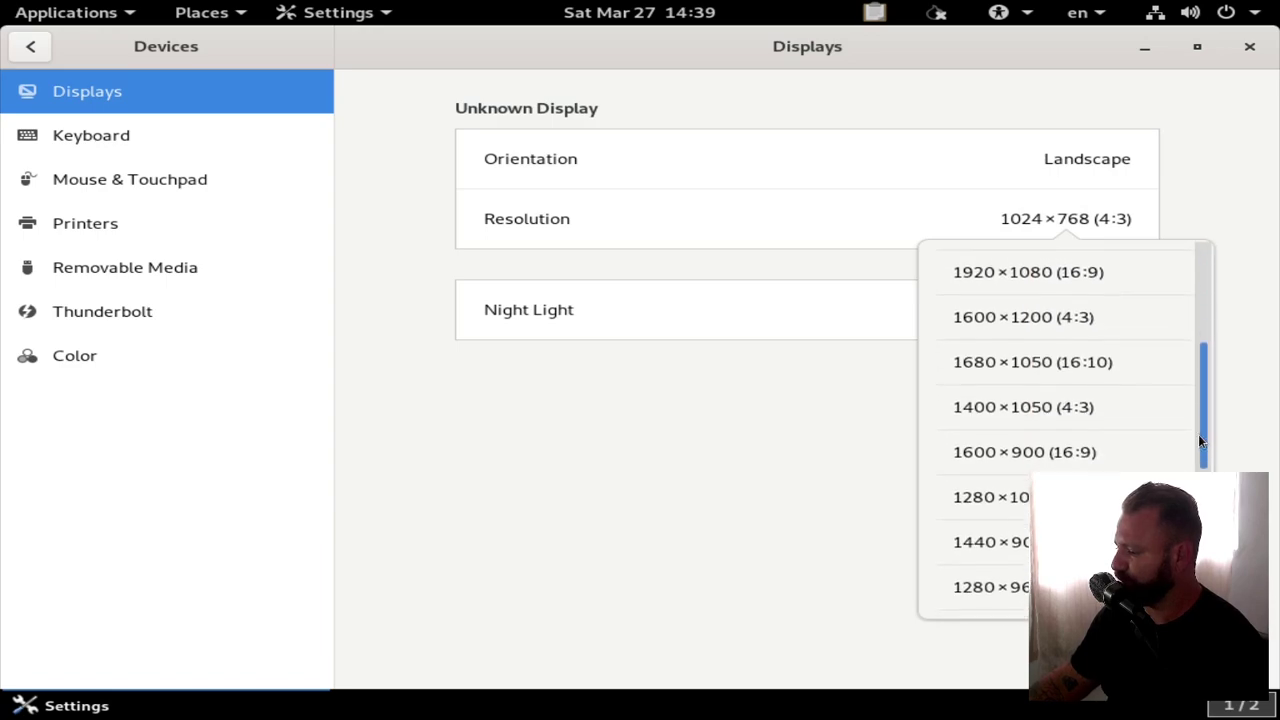
pyautogui.scroll(-1, 1091, 417)
pyautogui.click(1091, 417)
pyautogui.click(1216, 58)
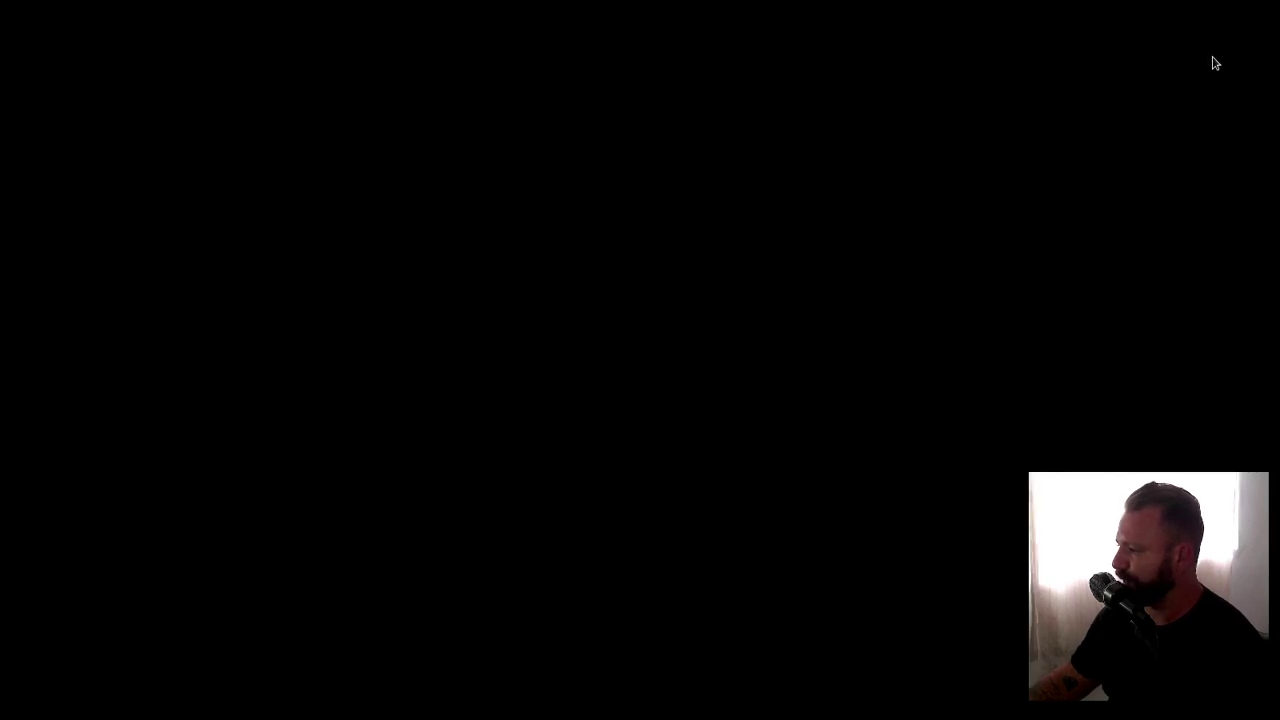
pyautogui.click(739, 482)
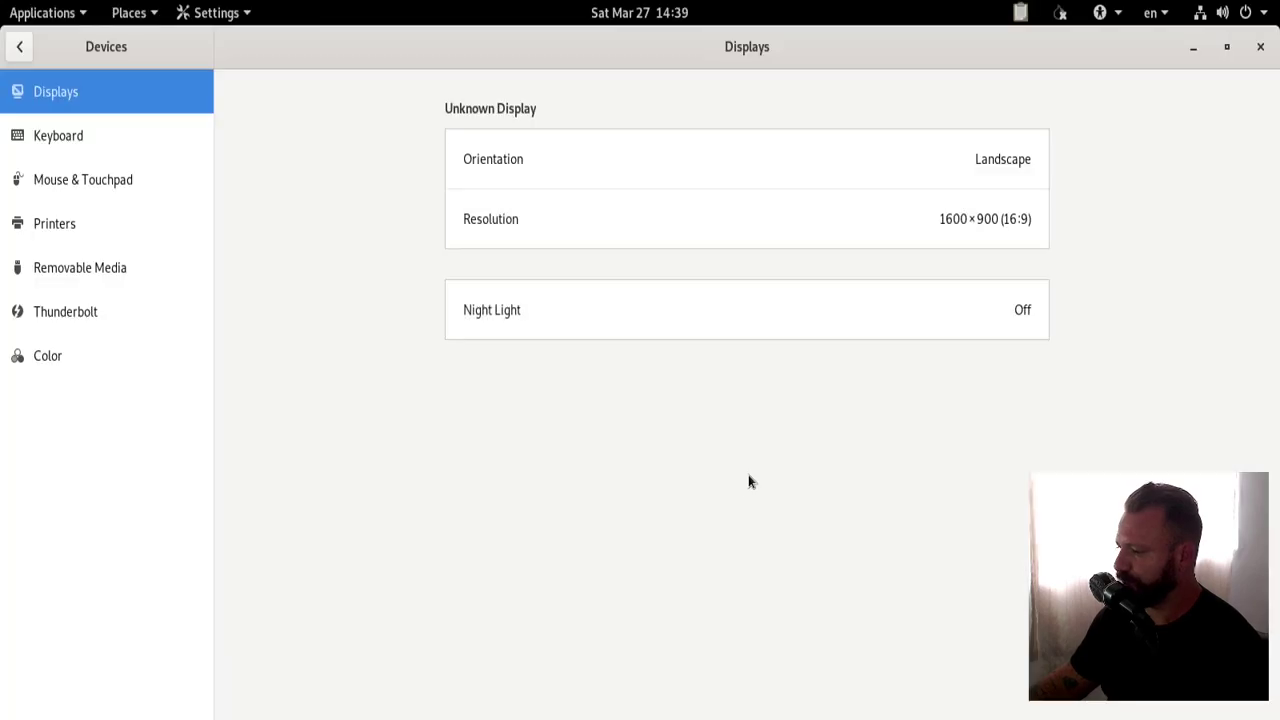
pyautogui.doubleClick(931, 56)
pyautogui.click(1021, 82)
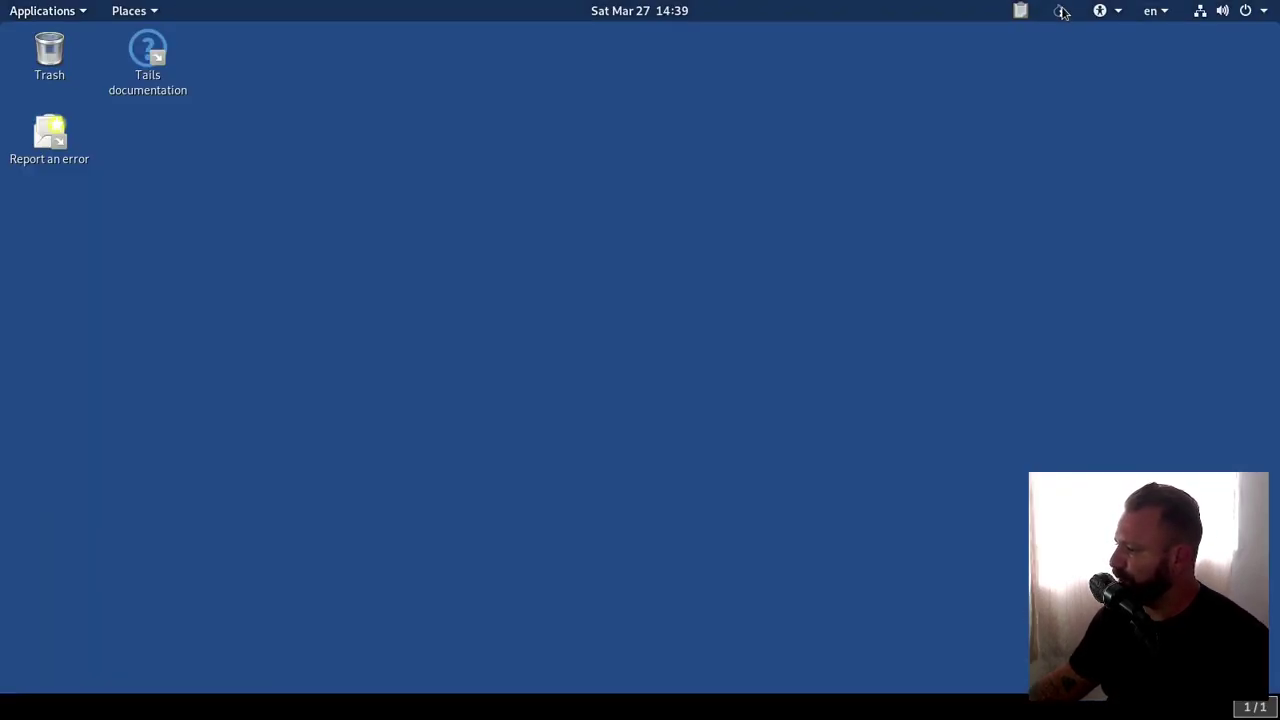
# - Open Onion Circuits from the Tor status indicator, examine the first circuit's status and relay details, and close the window
pyautogui.click(1061, 12)
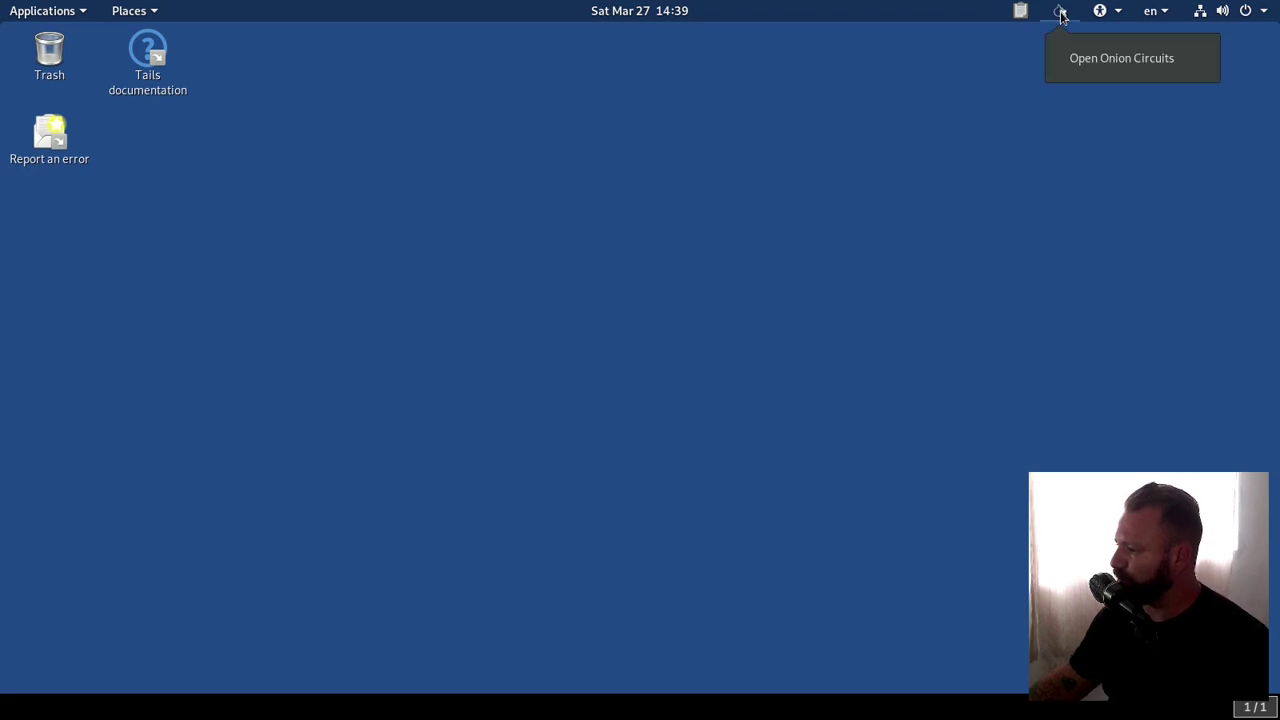
pyautogui.click(1099, 60)
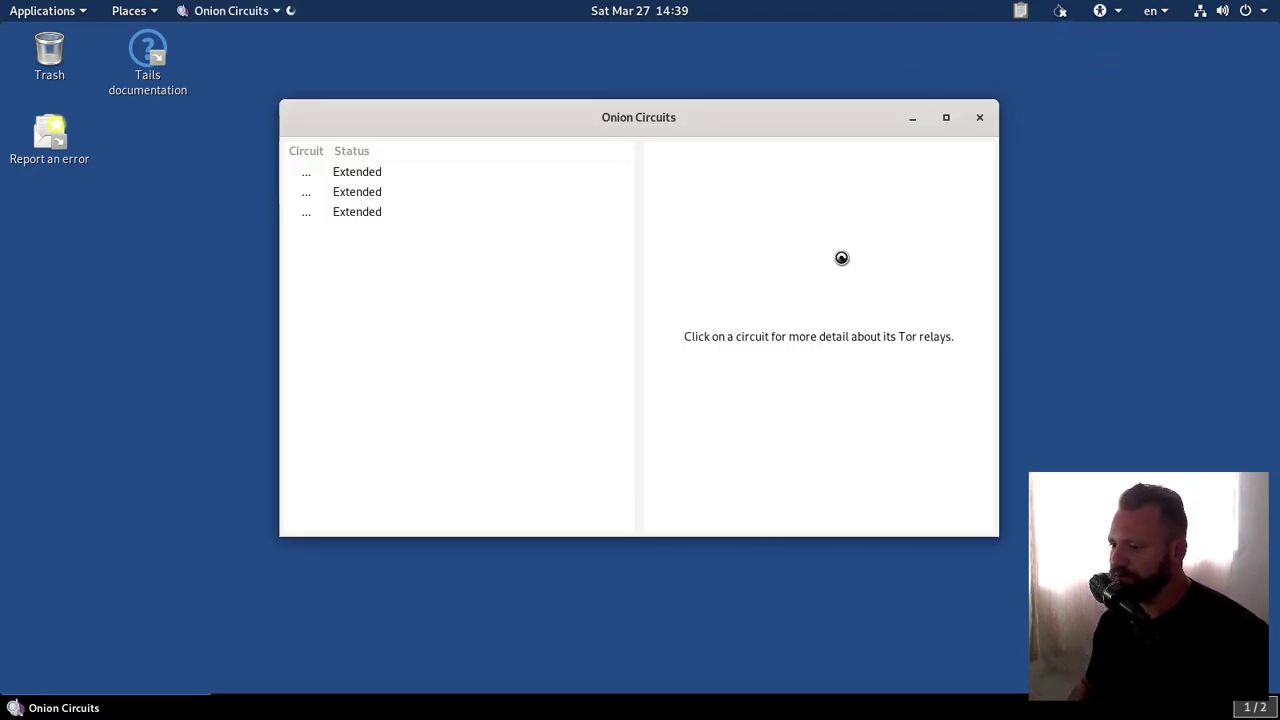
pyautogui.moveTo(650, 108)
pyautogui.mouseDown()
pyautogui.moveTo(725, 108)
pyautogui.moveTo(668, 106)
pyautogui.mouseUp()
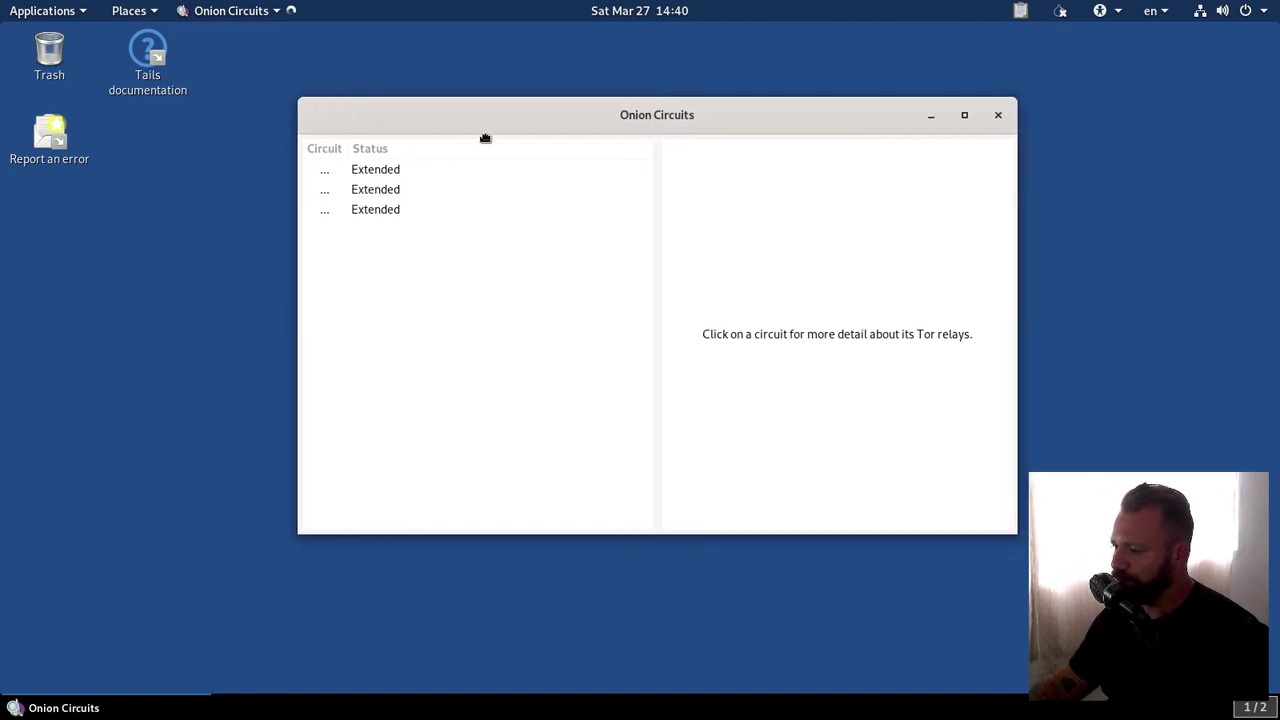
pyautogui.click(357, 176)
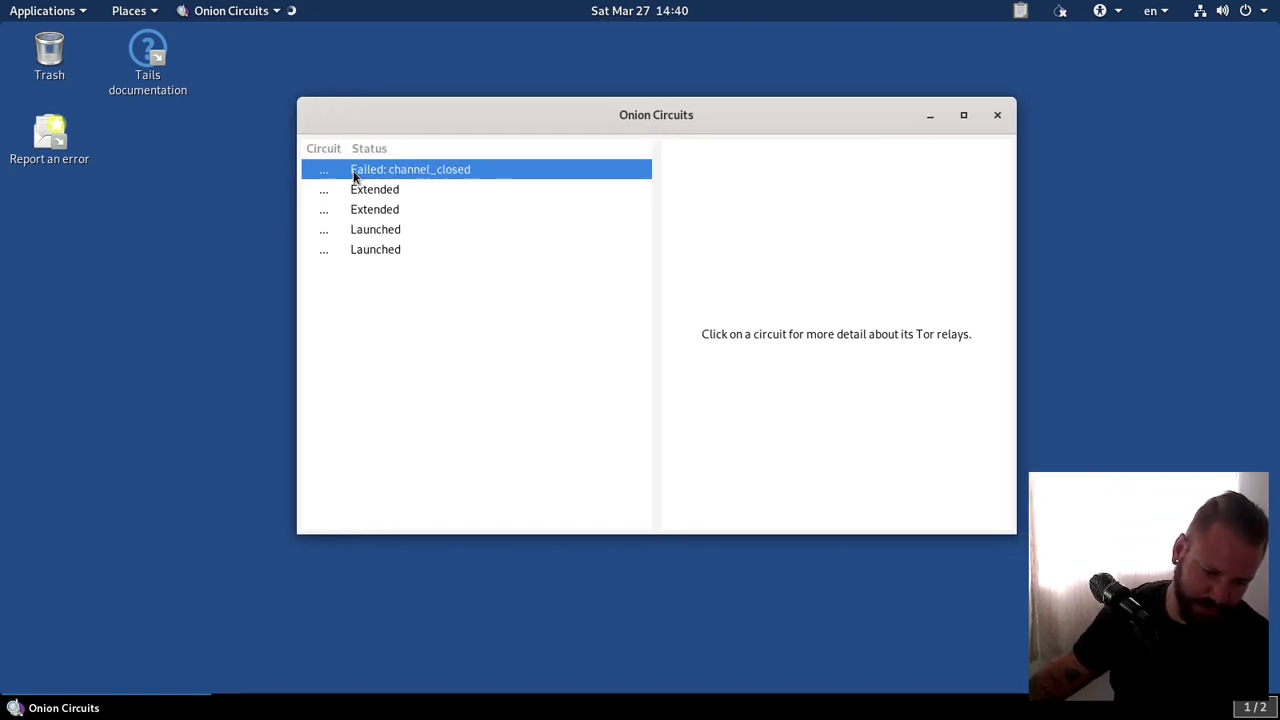
pyautogui.moveTo(654, 117); pyautogui.dragTo(608, 120)
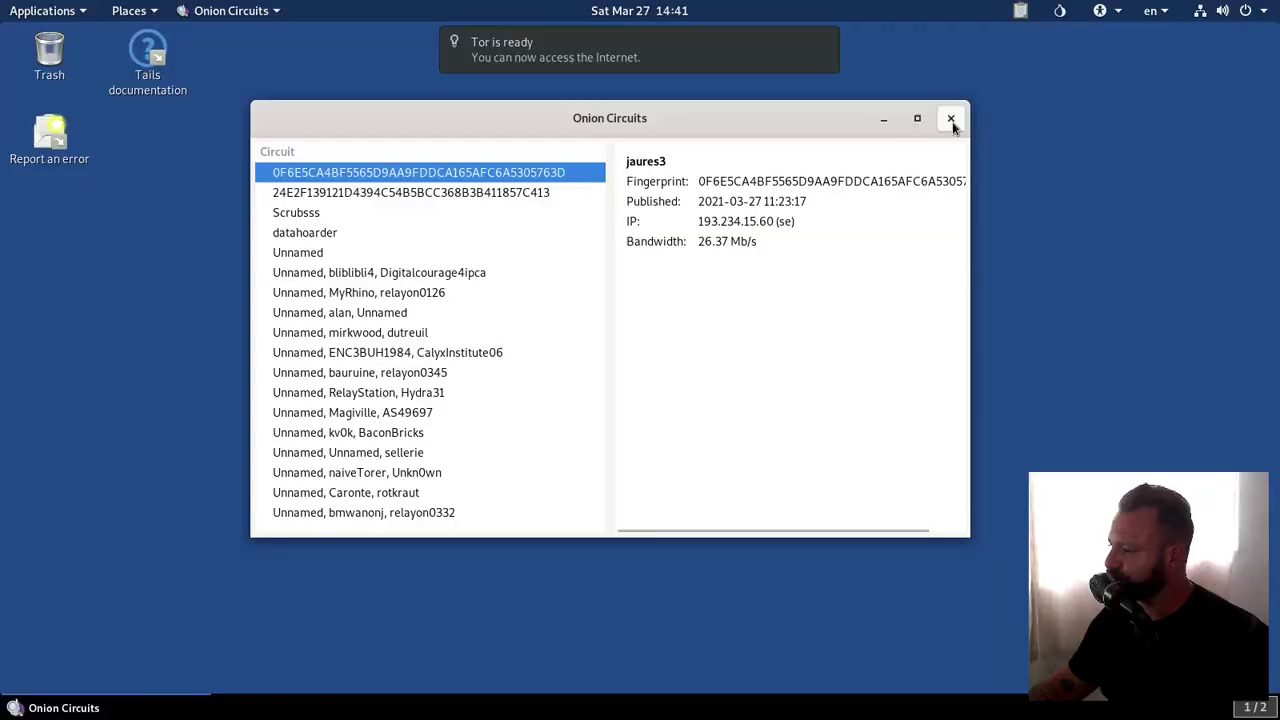
pyautogui.click(951, 119)
pyautogui.click(1174, 12)
pyautogui.click(1166, 12)
pyautogui.click(1151, 11)
pyautogui.click(1160, 12)
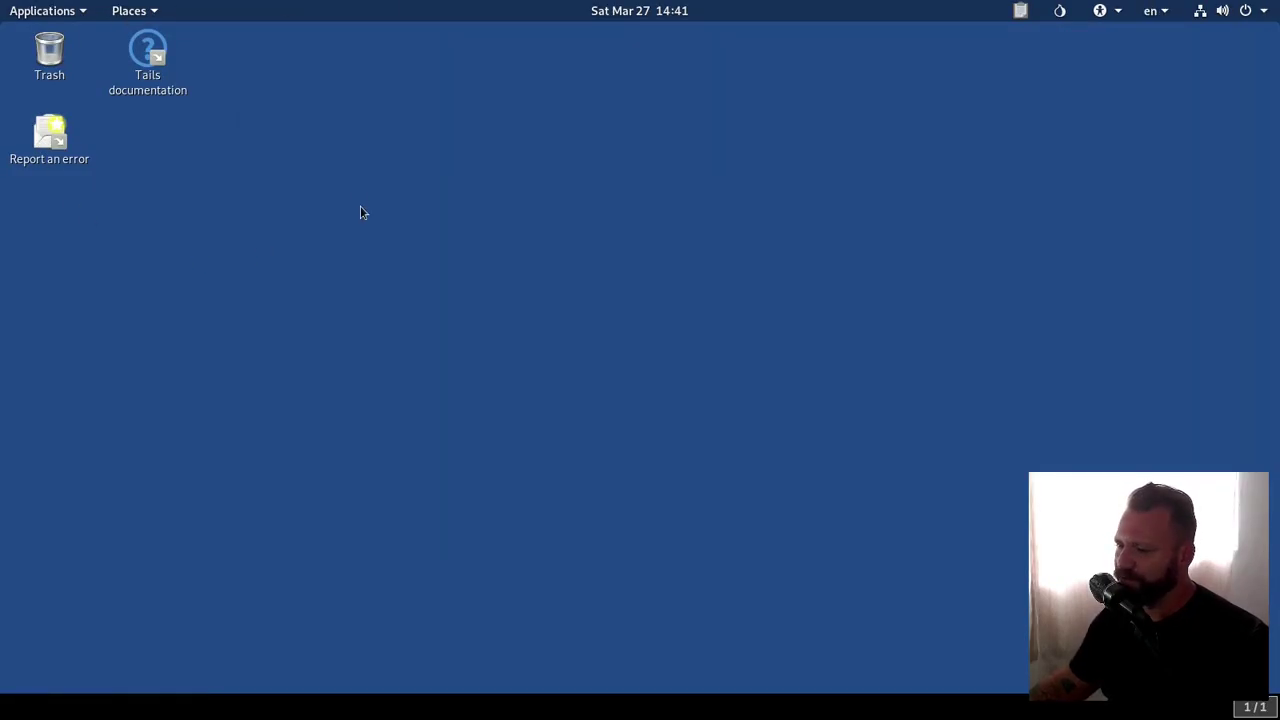
# - Try to launch Configure persistent volume from the favorite applications and dismiss its dialog
pyautogui.click(155, 12)
pyautogui.click(134, 11)
pyautogui.click(82, 13)
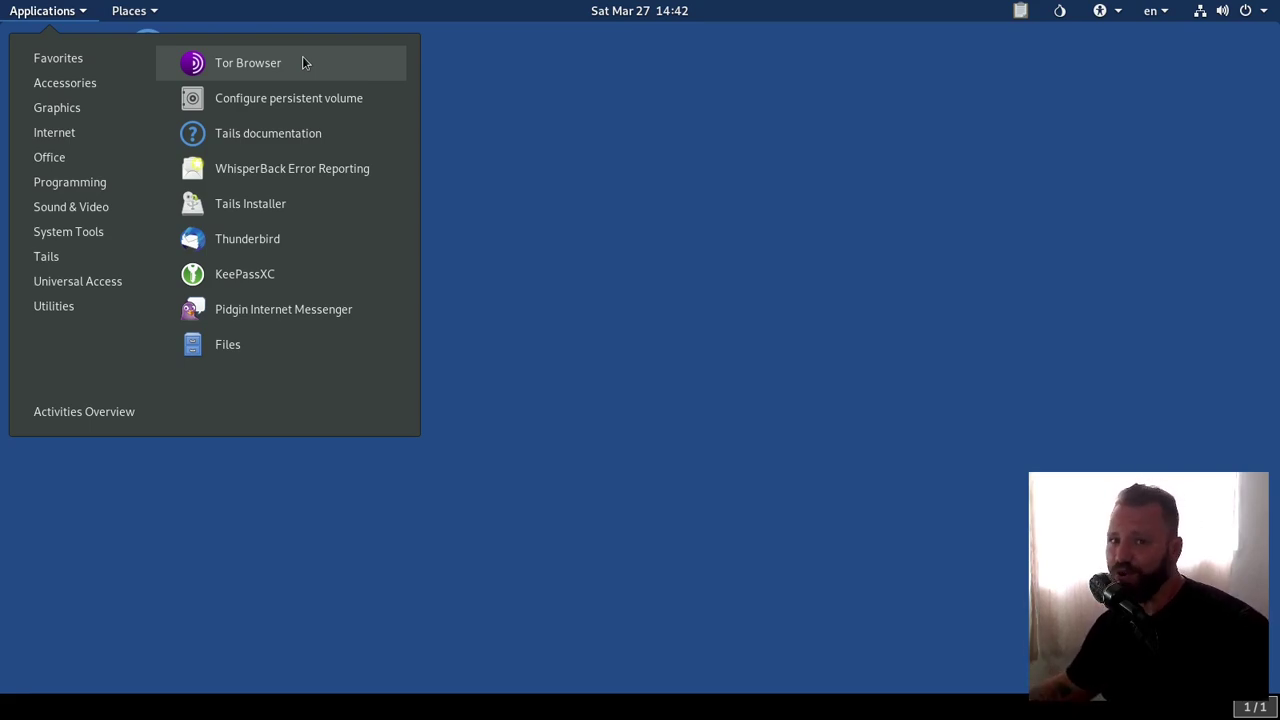
pyautogui.click(345, 110)
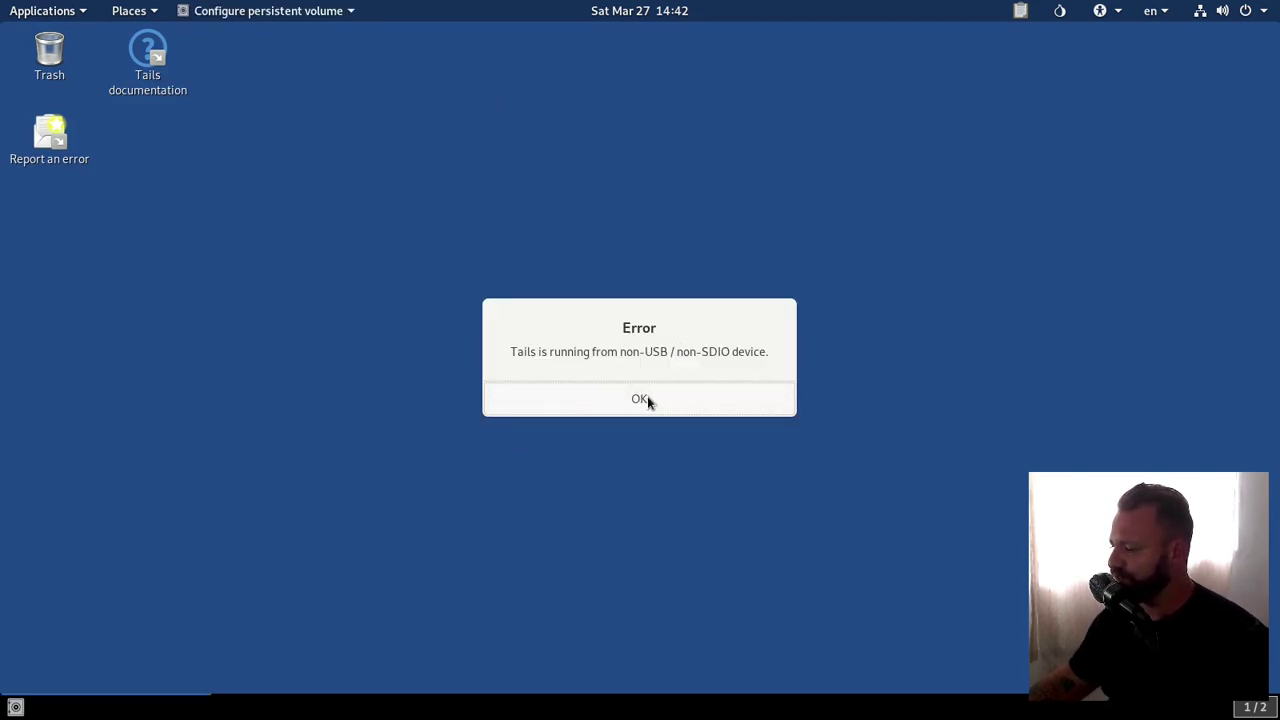
pyautogui.click(644, 398)
# - Launch Tor Browser from the favorites, looking over the Accessories and Graphics applications while it loads
pyautogui.click(48, 14)
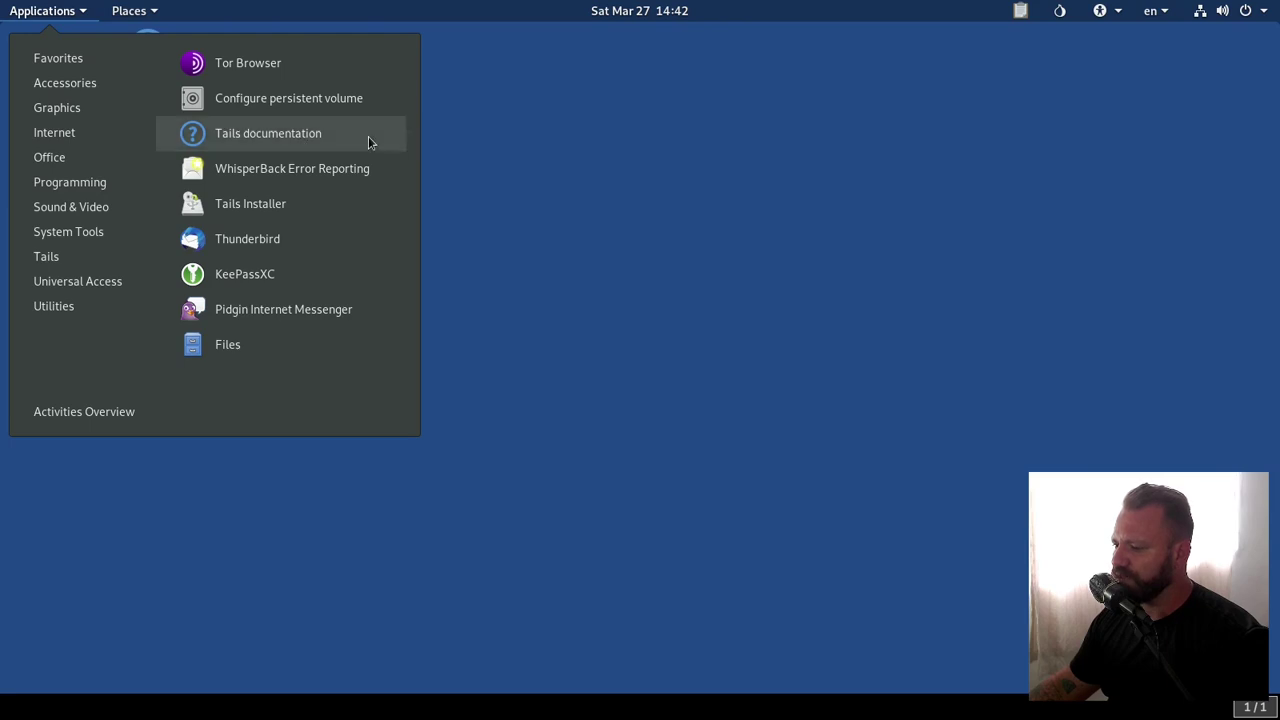
pyautogui.click(291, 73)
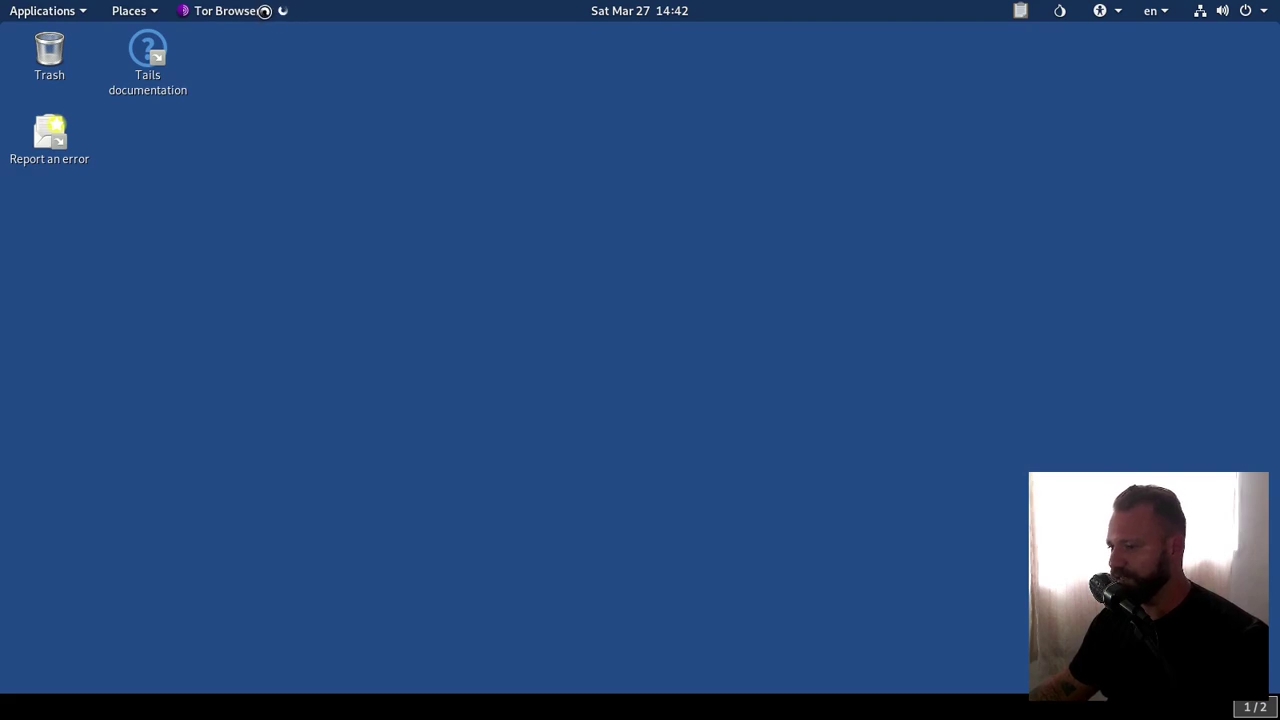
pyautogui.click(65, 10)
pyautogui.moveTo(71, 90)
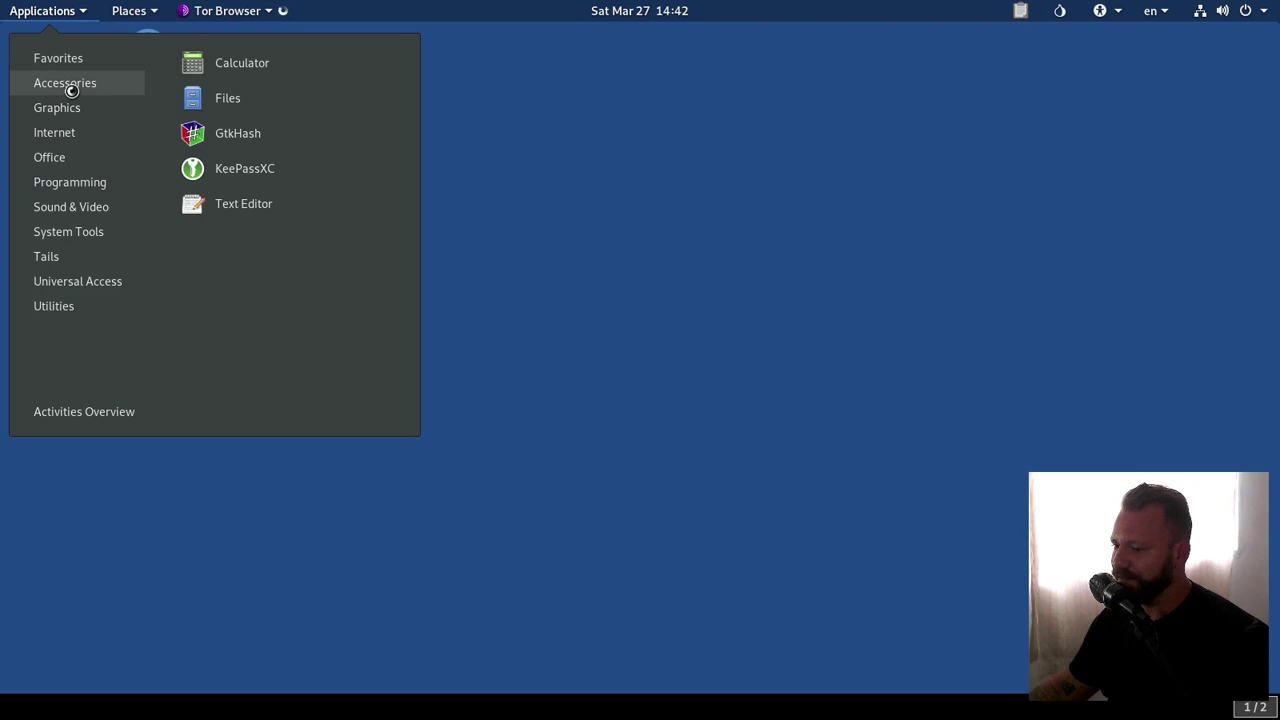
pyautogui.moveTo(75, 55)
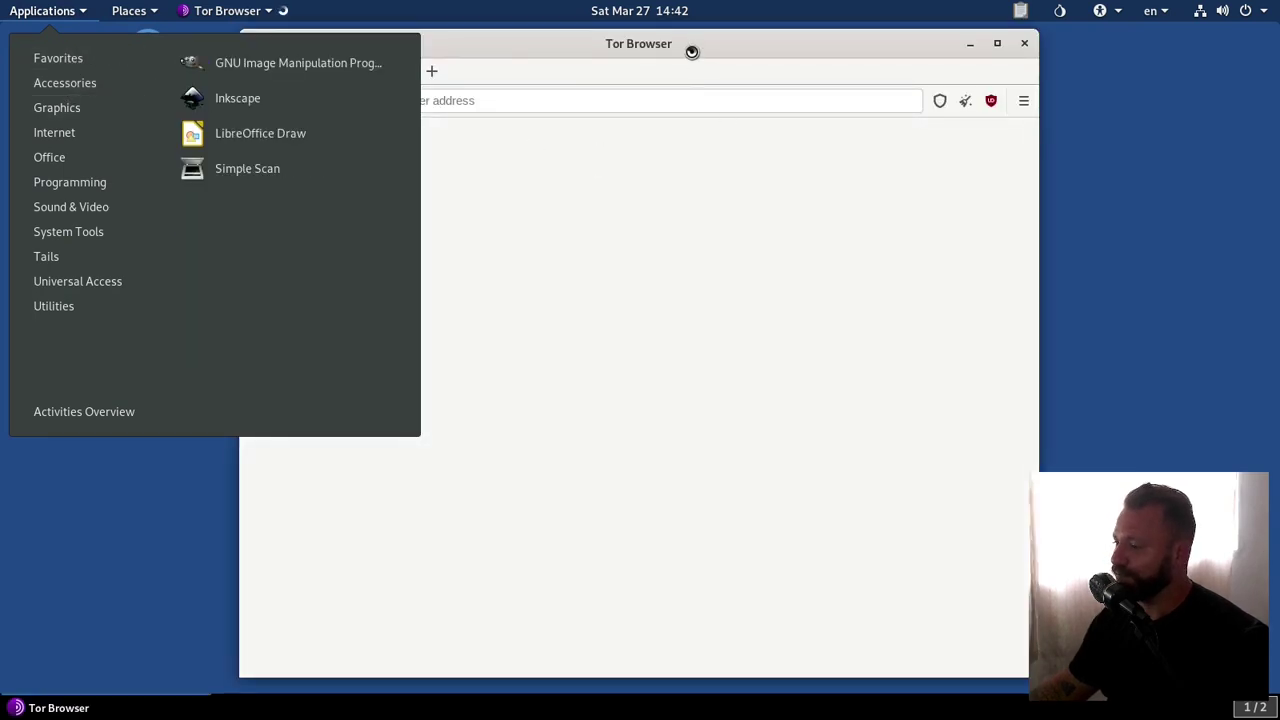
pyautogui.click(665, 48)
# - Open a new browser tab, search for "meuip", and load meuip.com in it to check the public IP address
pyautogui.click(486, 103)
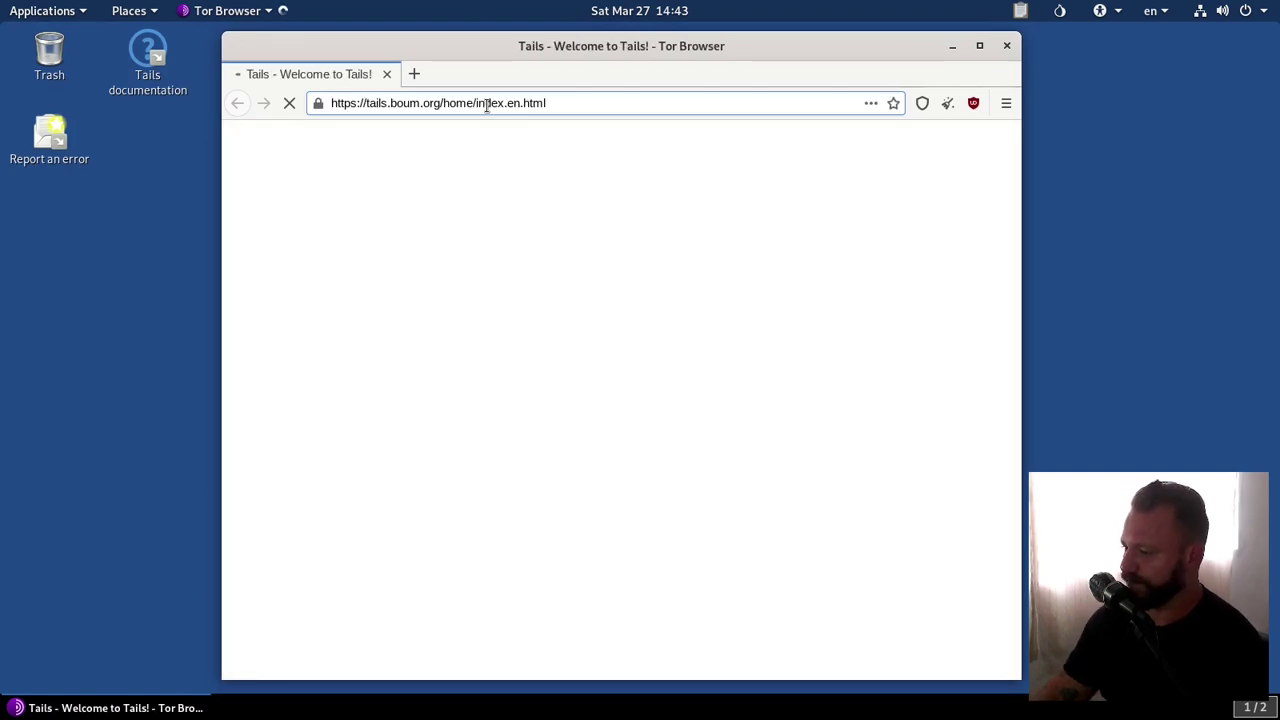
pyautogui.click(414, 74)
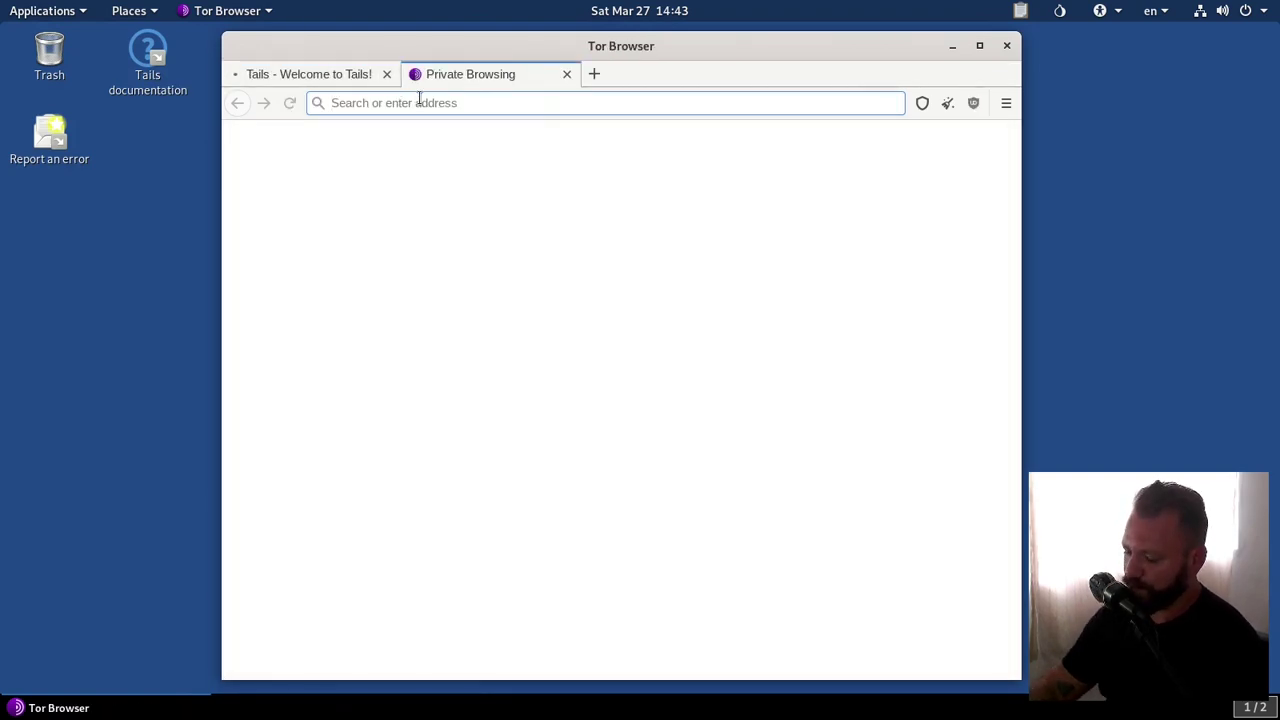
pyautogui.write('meuip')
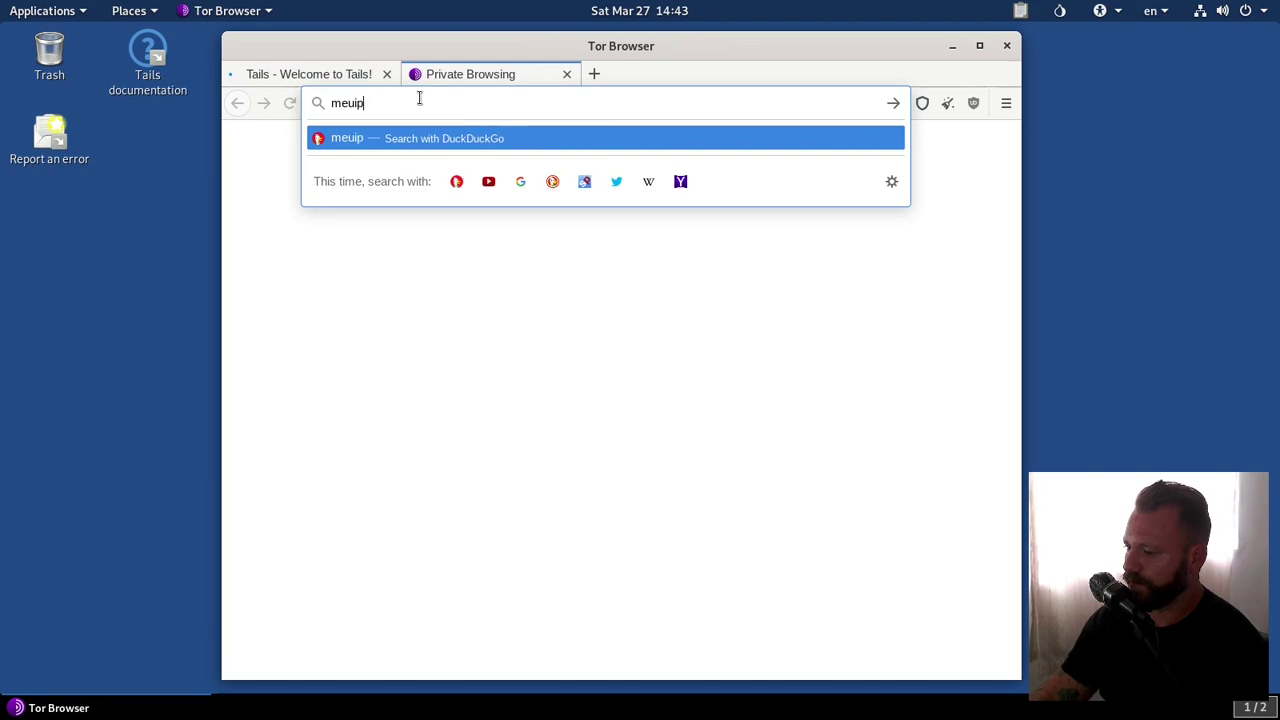
pyautogui.press('Return')
pyautogui.click(505, 103)
pyautogui.write('meuip')
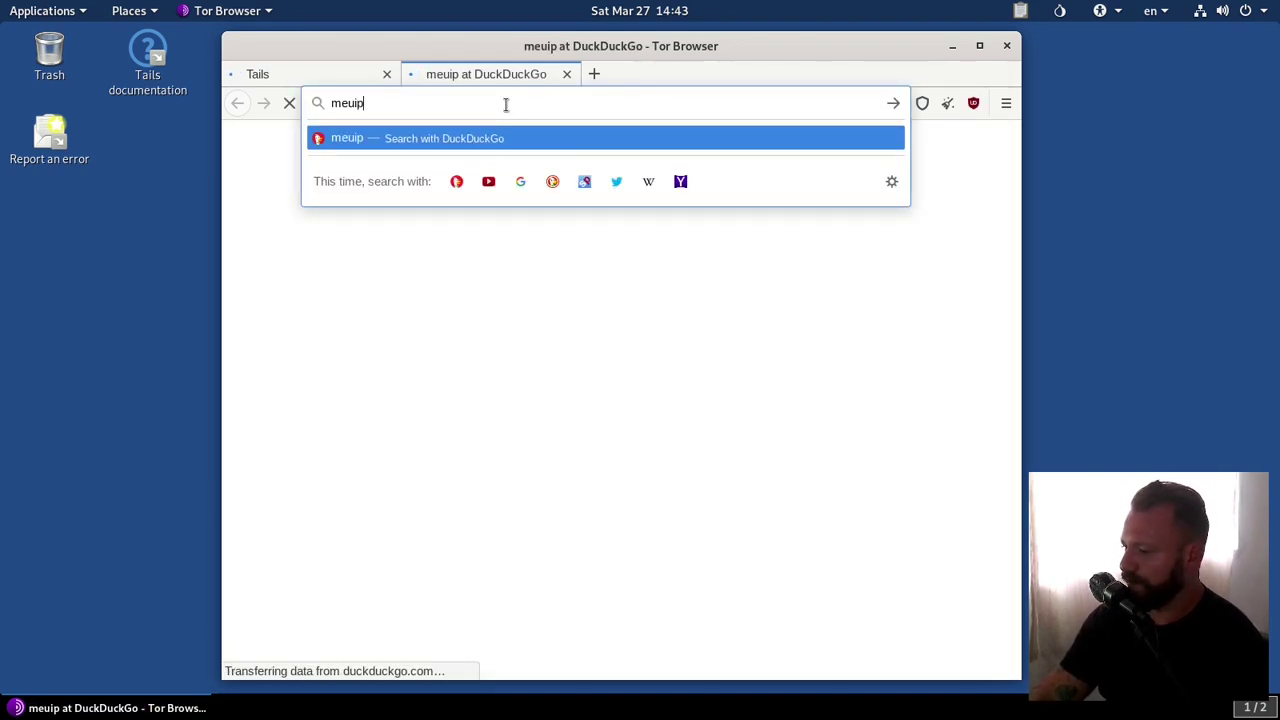
pyautogui.write('.com')
pyautogui.press('Return')
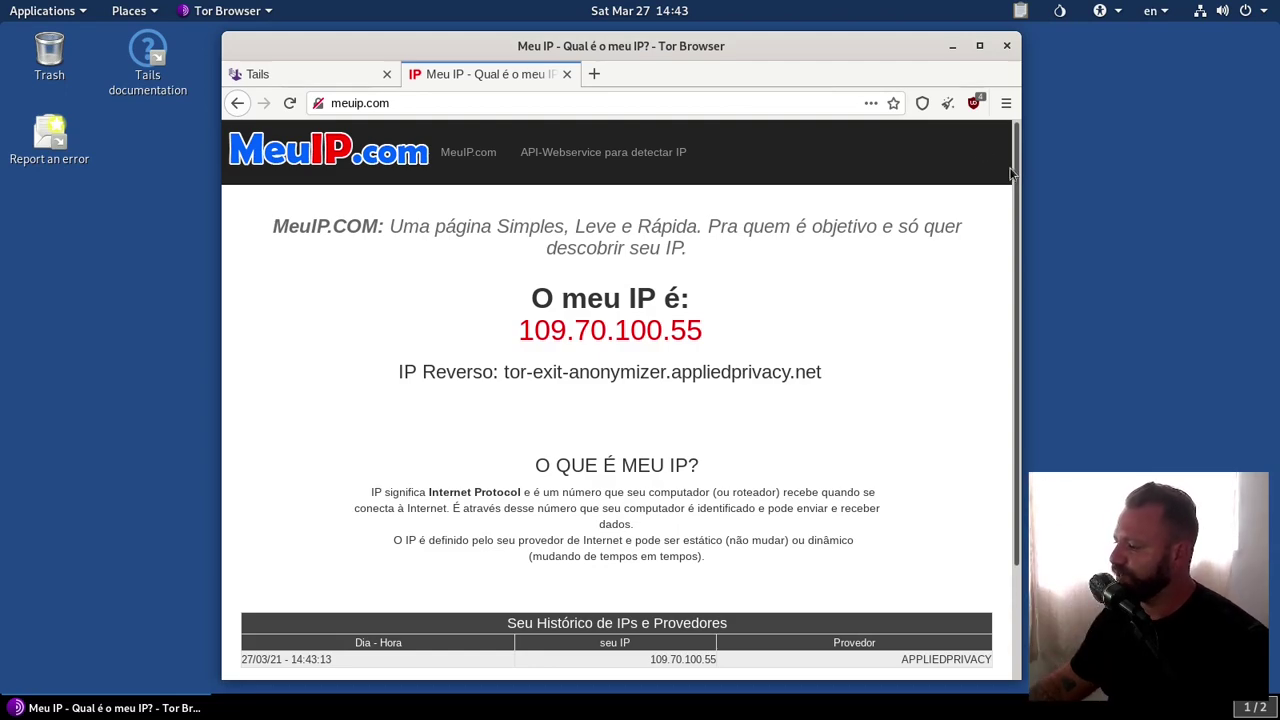
# - Look over the MeuIP page and copy the public IP address displayed under "O meu IP é"
pyautogui.moveTo(1014, 174); pyautogui.dragTo(1011, 278)
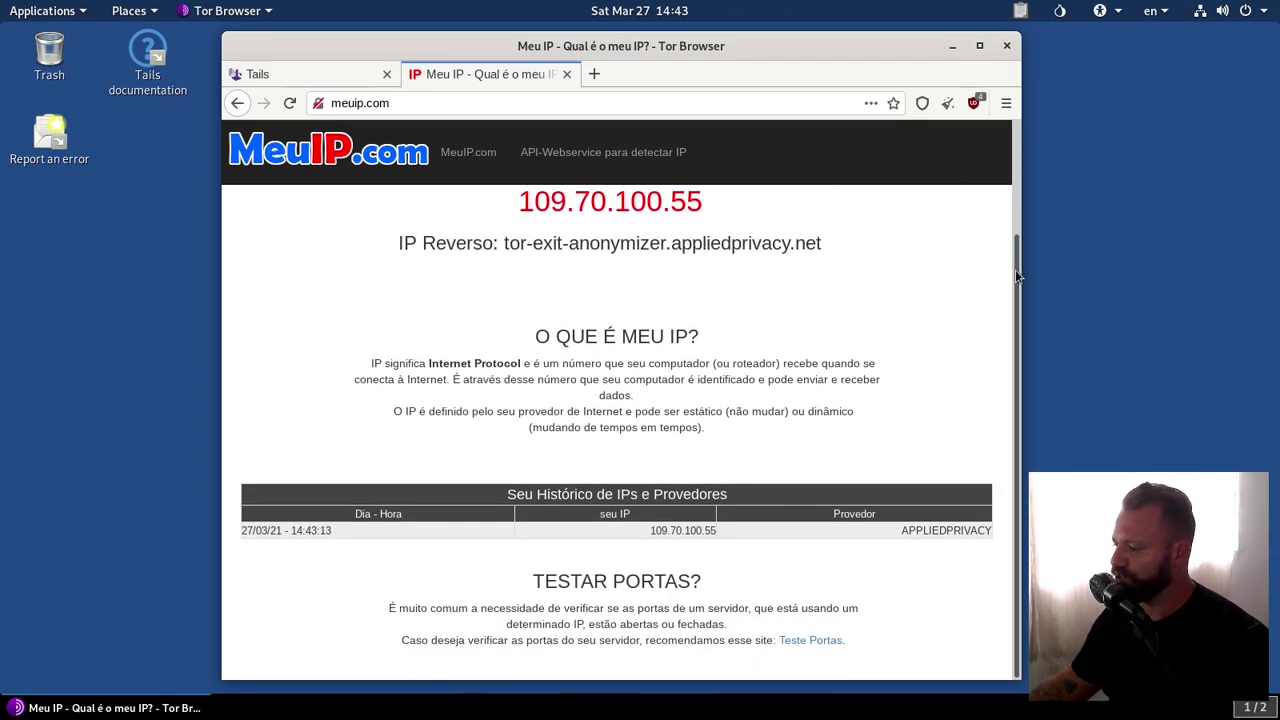
pyautogui.scroll(3, 700, 330)
pyautogui.moveTo(706, 330); pyautogui.dragTo(484, 329)
pyautogui.rightClick(576, 326)
pyautogui.click(600, 337)
# - Search the web for "geolocalizacao" and open the geolocation.com result for locating an IP address
pyautogui.click(440, 102)
pyautogui.write('g')
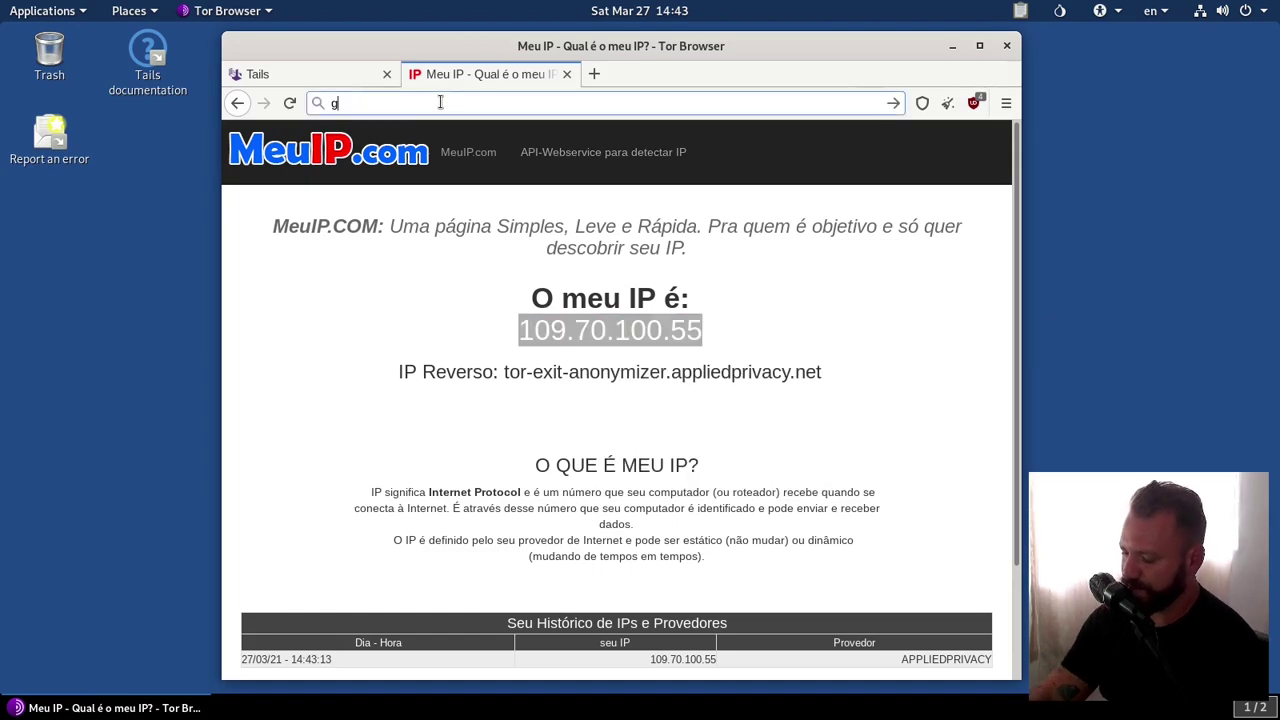
pyautogui.write('eolocalizac')
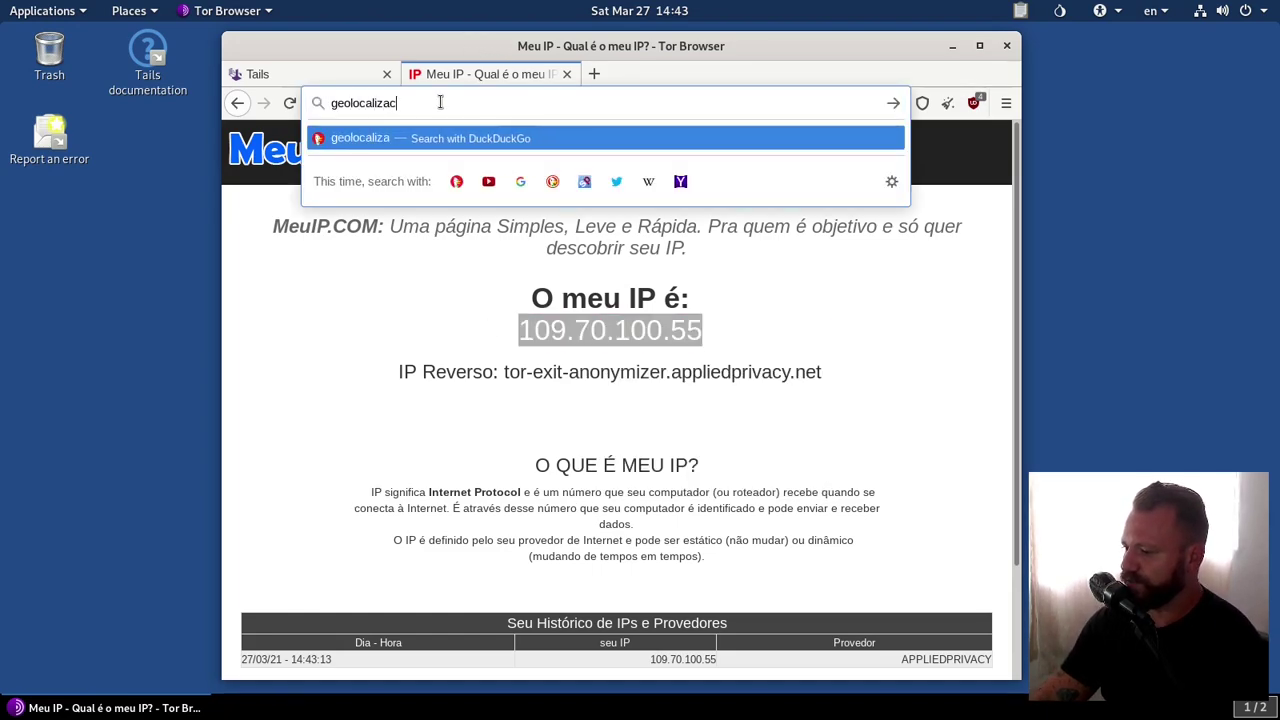
pyautogui.write('ao')
pyautogui.press('Return')
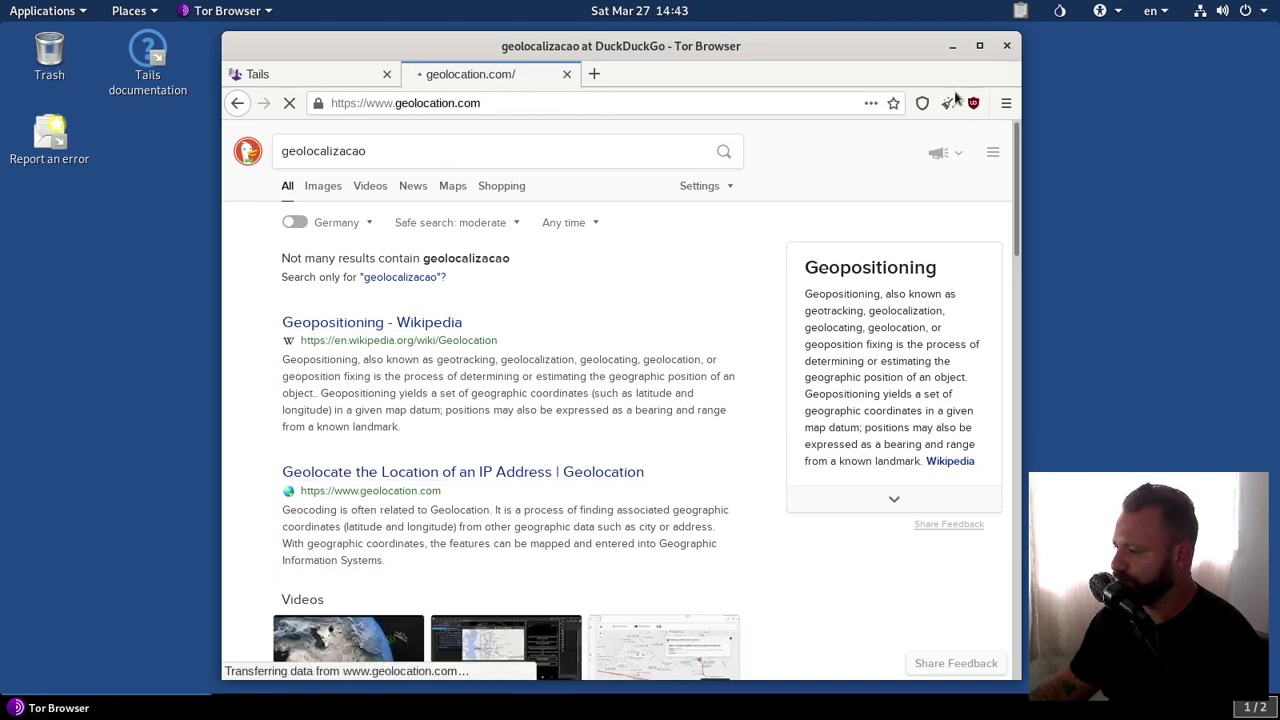
pyautogui.moveTo(635, 50); pyautogui.dragTo(637, 47)
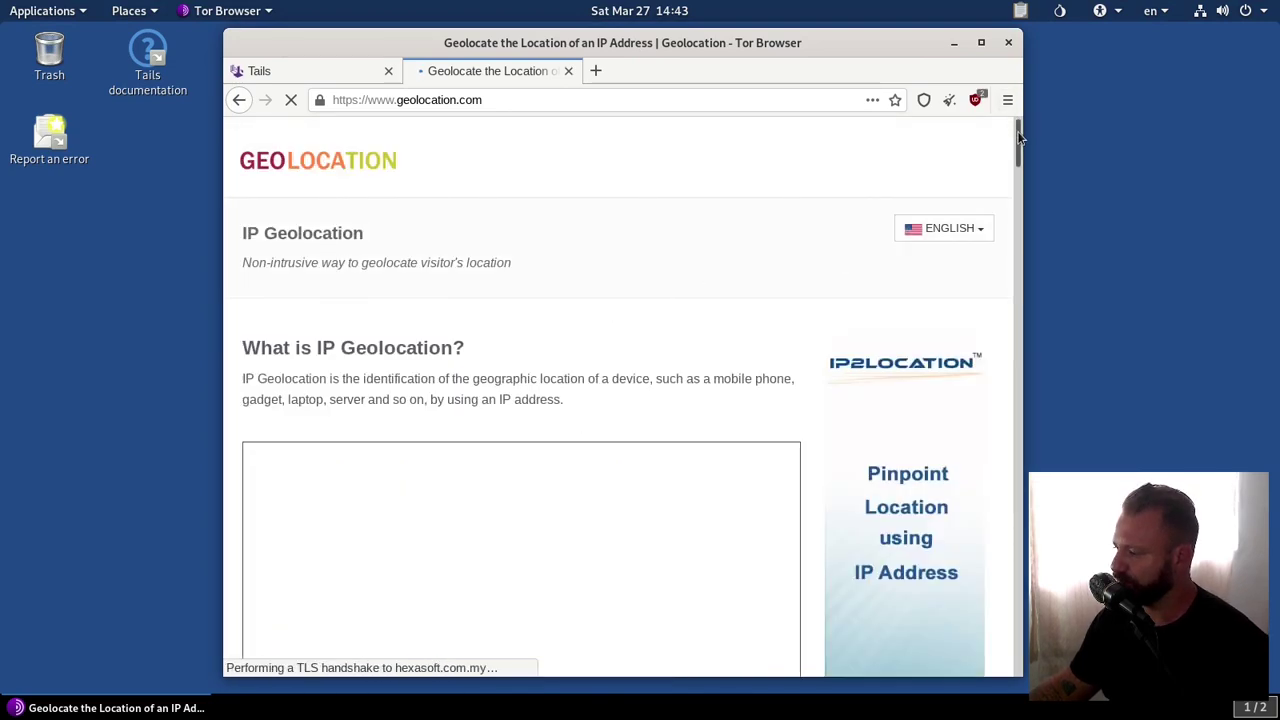
# - Run a Geolocation Search for the copied address 109.70.100.55, closing the Tails tab meanwhile, and select the country in the IP information
pyautogui.moveTo(1018, 135); pyautogui.dragTo(1020, 178)
pyautogui.click(340, 516)
pyautogui.hotkey('ctrl', 'v')
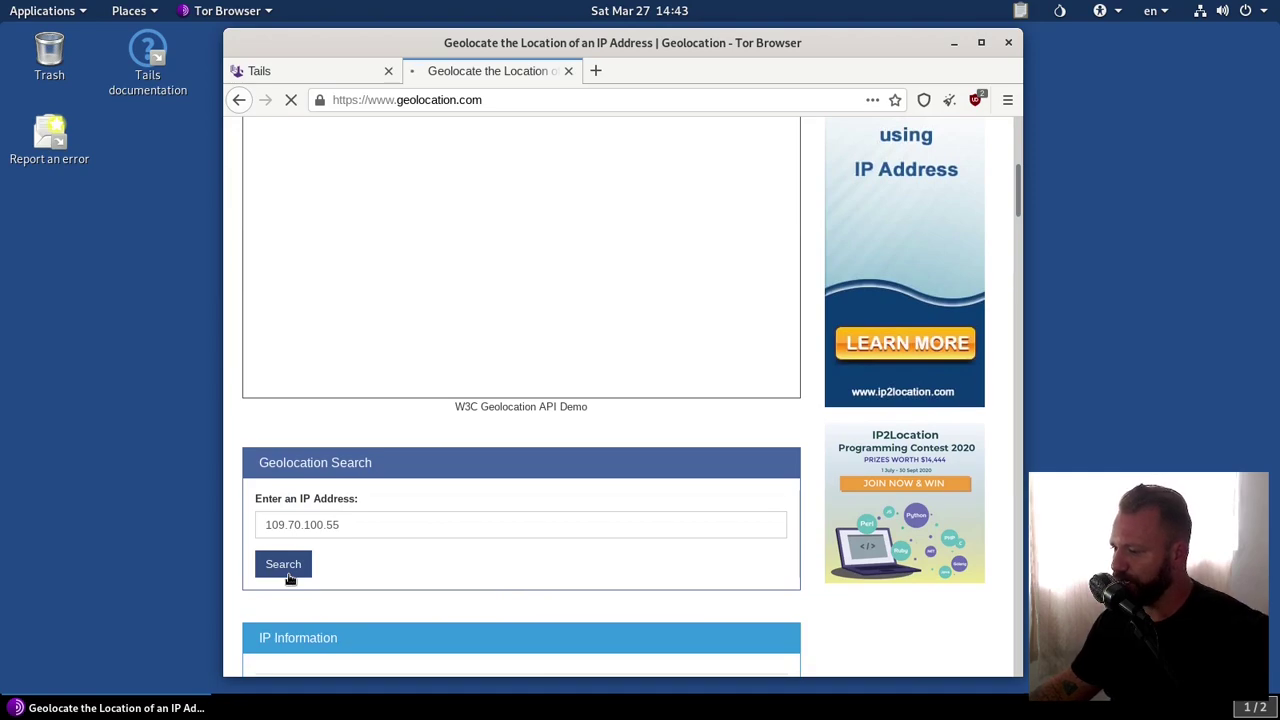
pyautogui.click(388, 70)
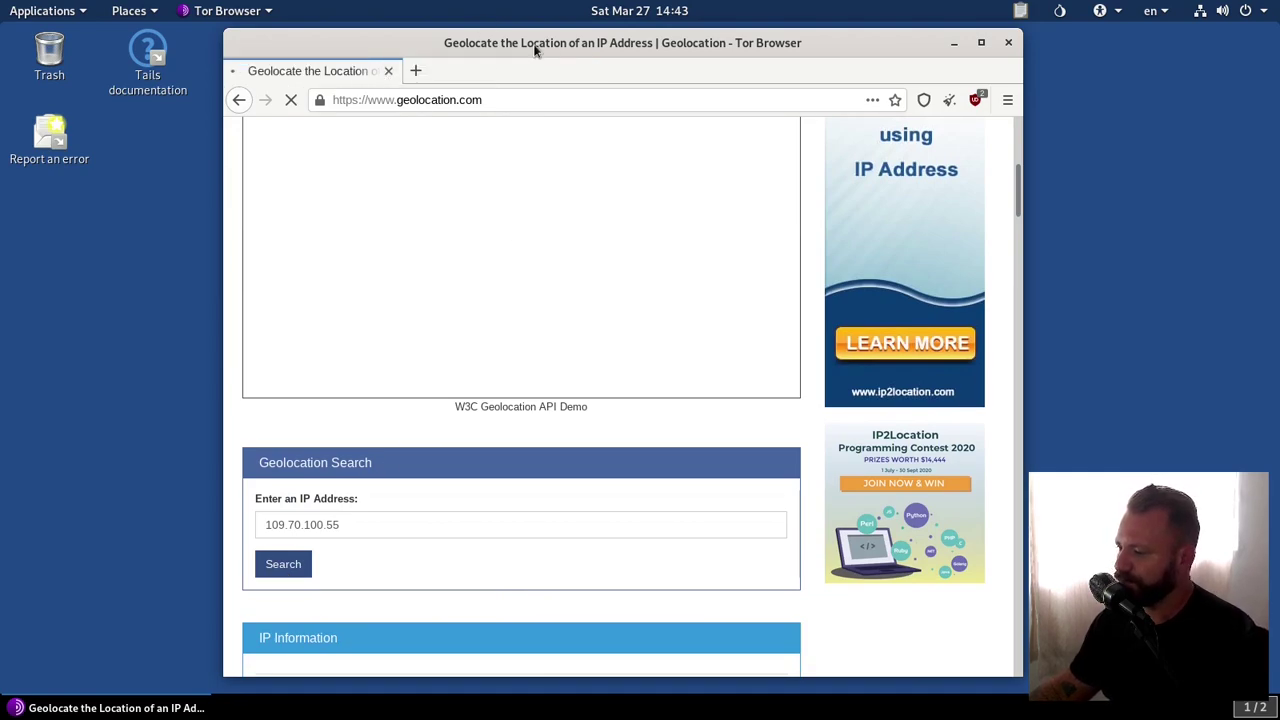
pyautogui.doubleClick(455, 212)
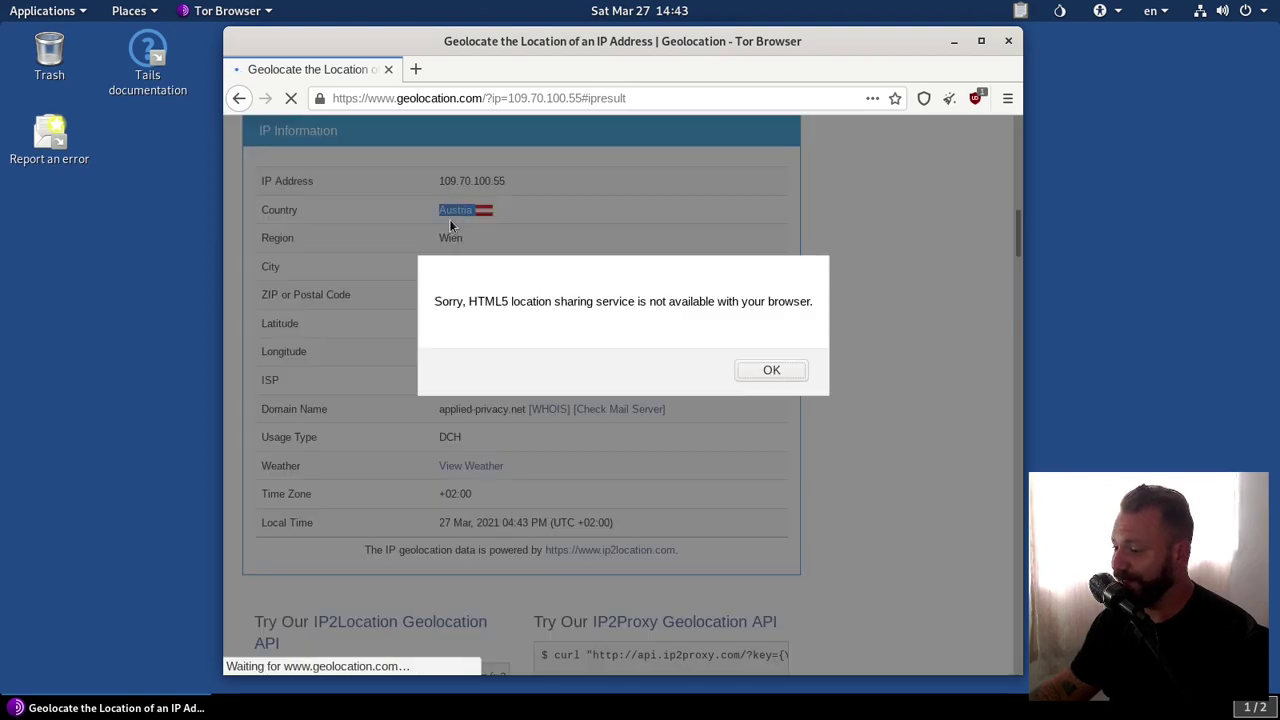
# - Dismiss the location sharing alert on the Geolocation page and maximize the Tor Browser window
pyautogui.click(797, 372)
pyautogui.click(440, 232)
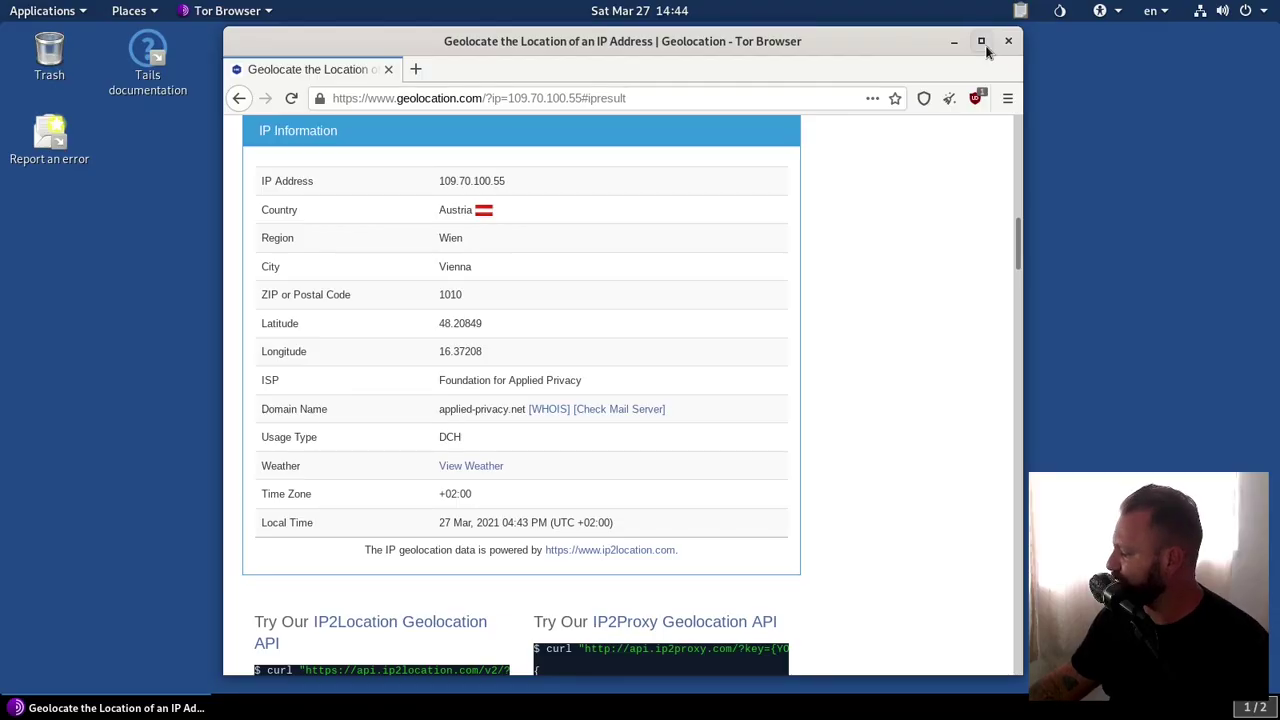
pyautogui.click(981, 40)
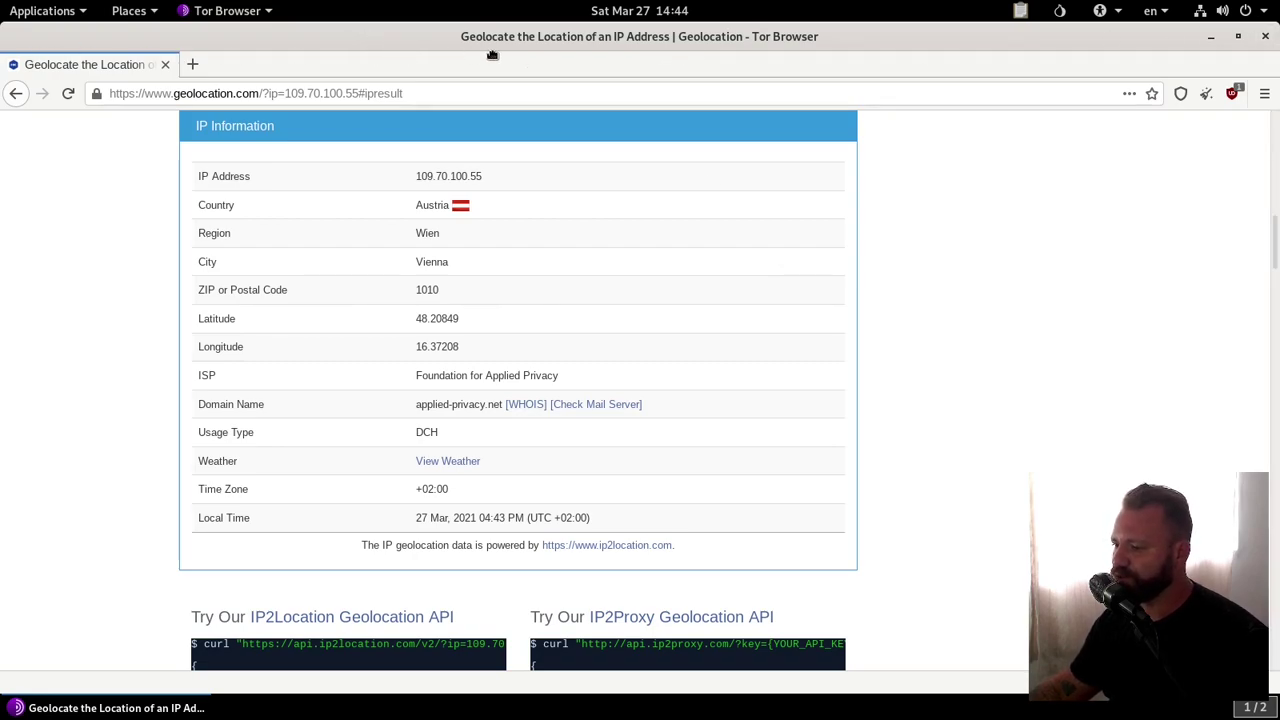
# - Restore the maximized Tor Browser window, reposition it on the desktop, and close it
pyautogui.doubleClick(551, 41)
pyautogui.moveTo(227, 33); pyautogui.dragTo(3, 40)
pyautogui.moveTo(500, 50); pyautogui.dragTo(617, 44)
pyautogui.moveTo(1143, 662); pyautogui.dragTo(1244, 678)
pyautogui.moveTo(758, 55); pyautogui.dragTo(727, 55)
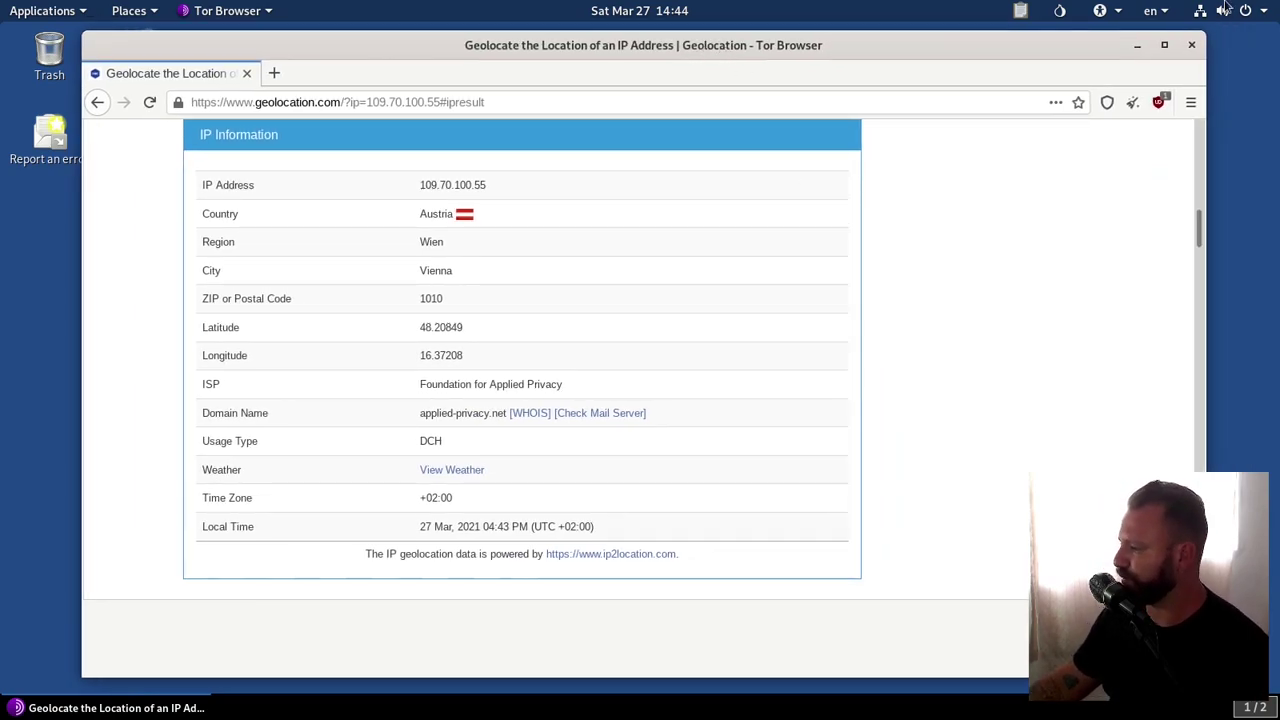
pyautogui.click(1191, 44)
# - Start the Electrum Bitcoin Wallet from the Internet applications, launching it despite disabled persistence
pyautogui.click(57, 12)
pyautogui.moveTo(78, 110)
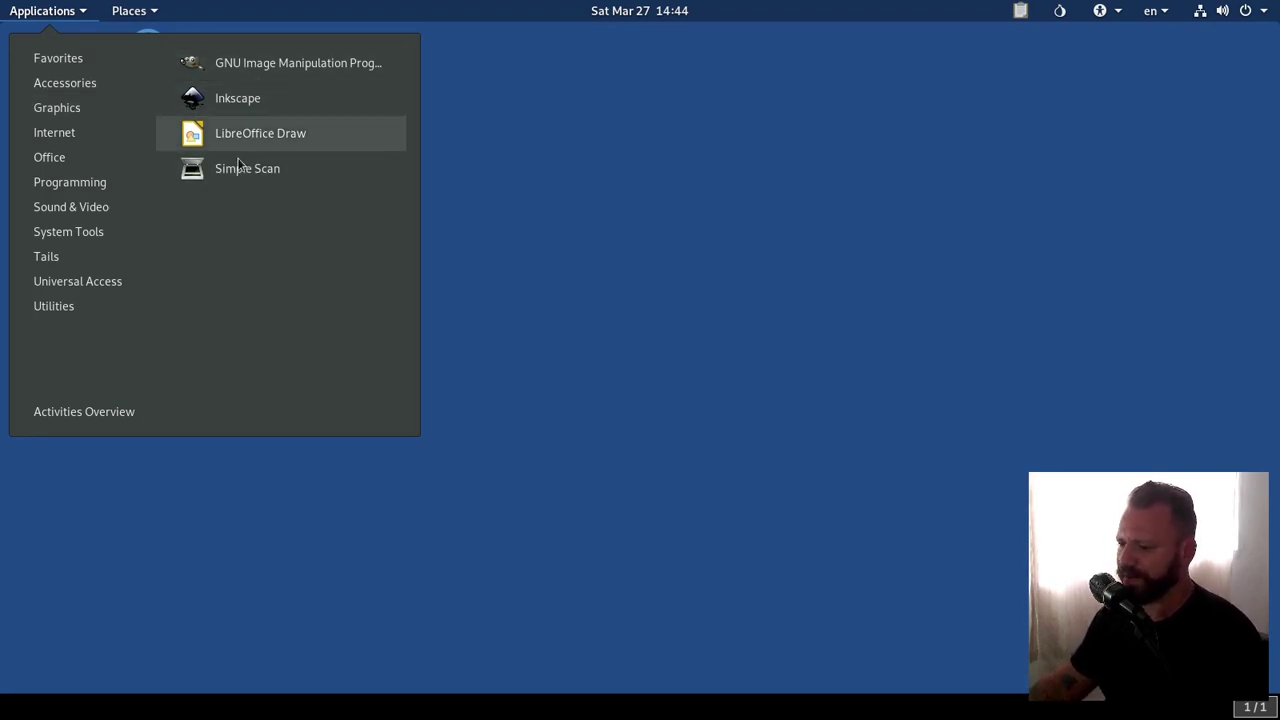
pyautogui.moveTo(71, 135)
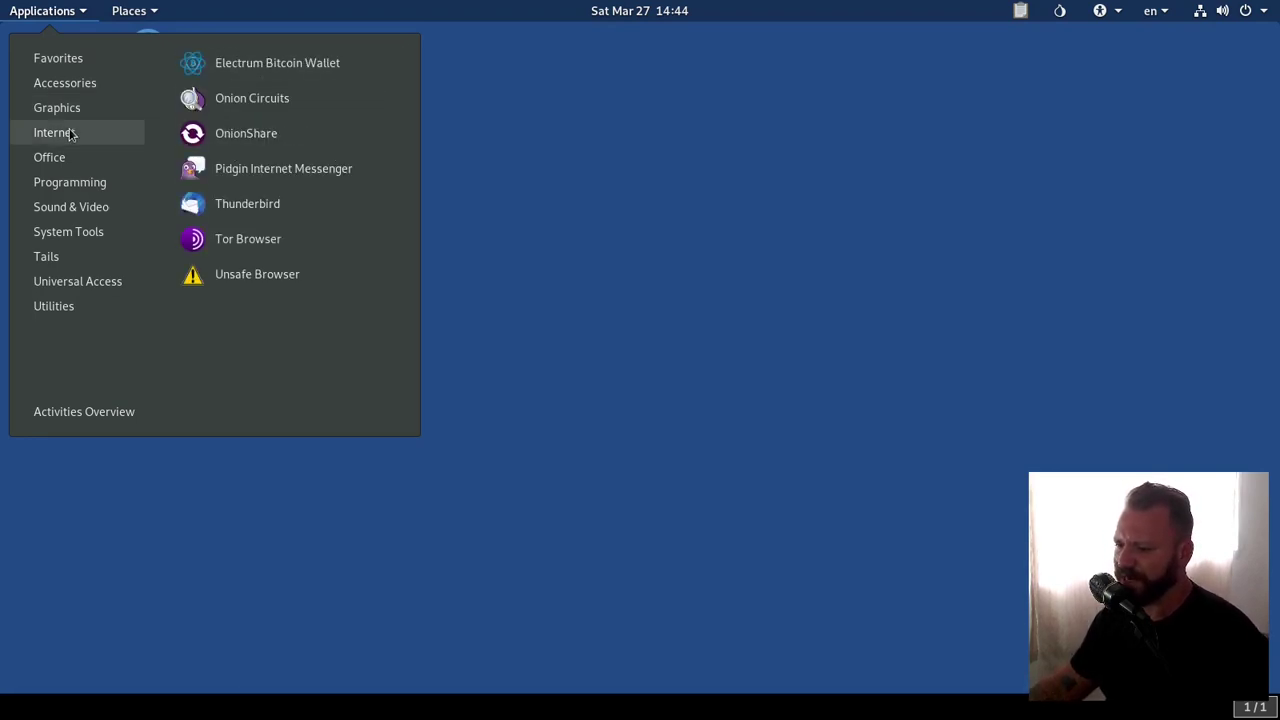
pyautogui.click(285, 70)
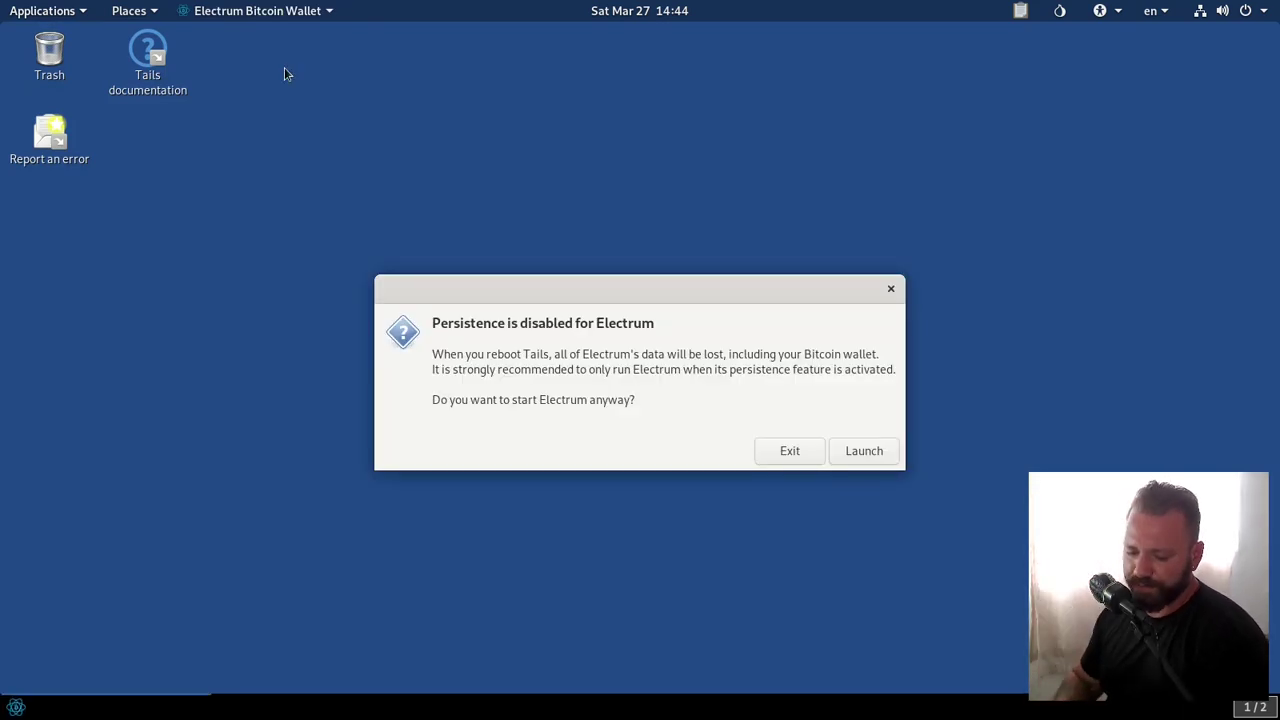
pyautogui.click(848, 452)
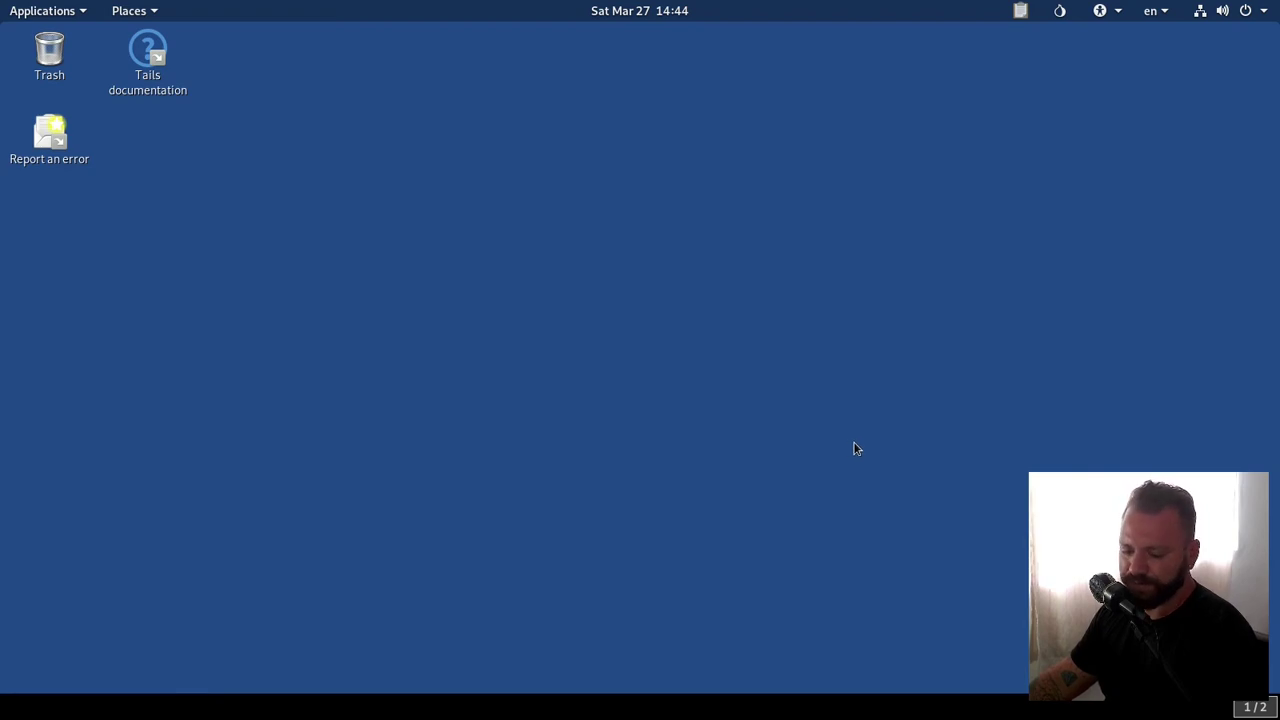
# - Launch OnionShare from the Internet applications and move its window clear of the desktop icons
pyautogui.click(48, 14)
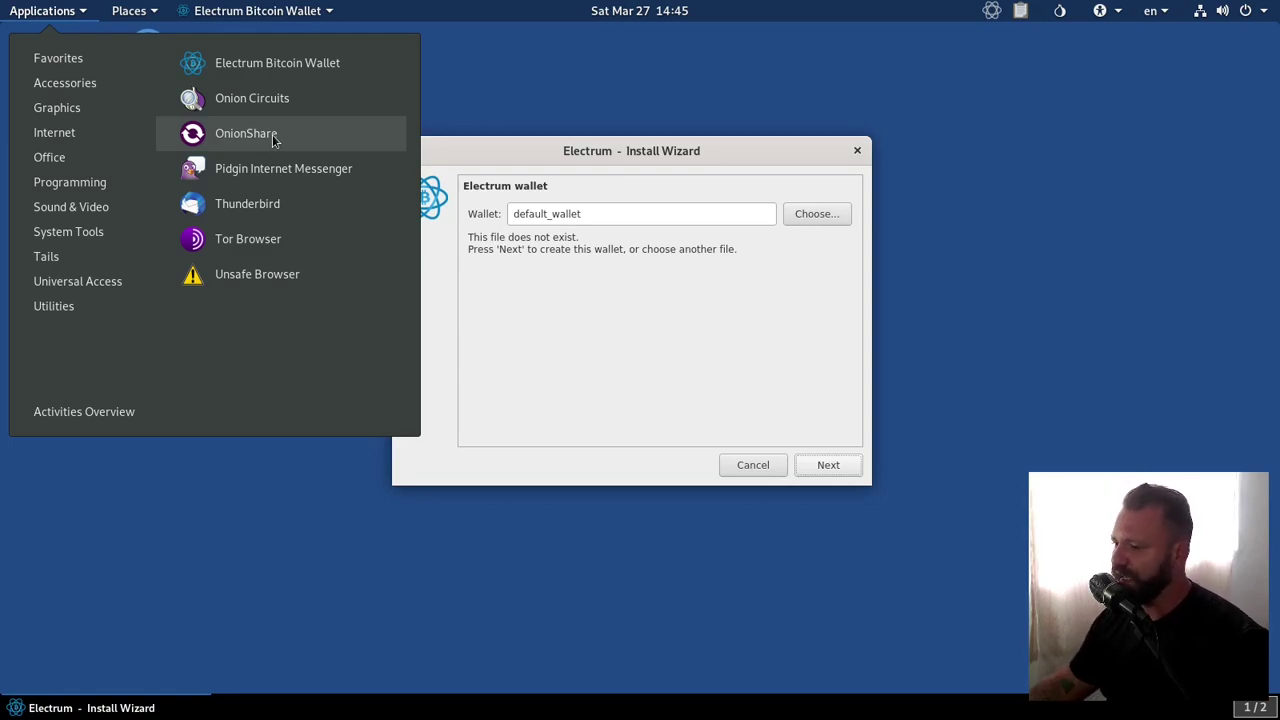
pyautogui.press('Escape')
pyautogui.moveTo(657, 158); pyautogui.dragTo(611, 151)
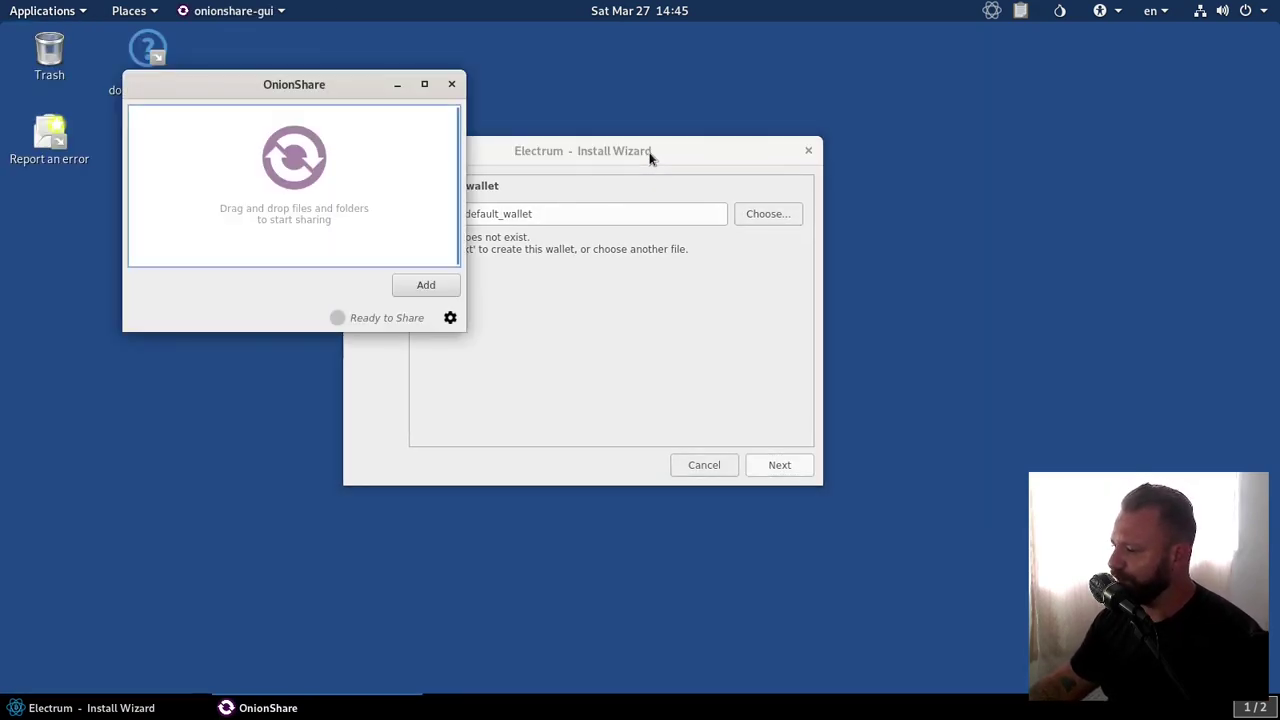
pyautogui.moveTo(420, 153); pyautogui.dragTo(386, 149)
pyautogui.click(350, 95)
pyautogui.moveTo(350, 95); pyautogui.dragTo(378, 97)
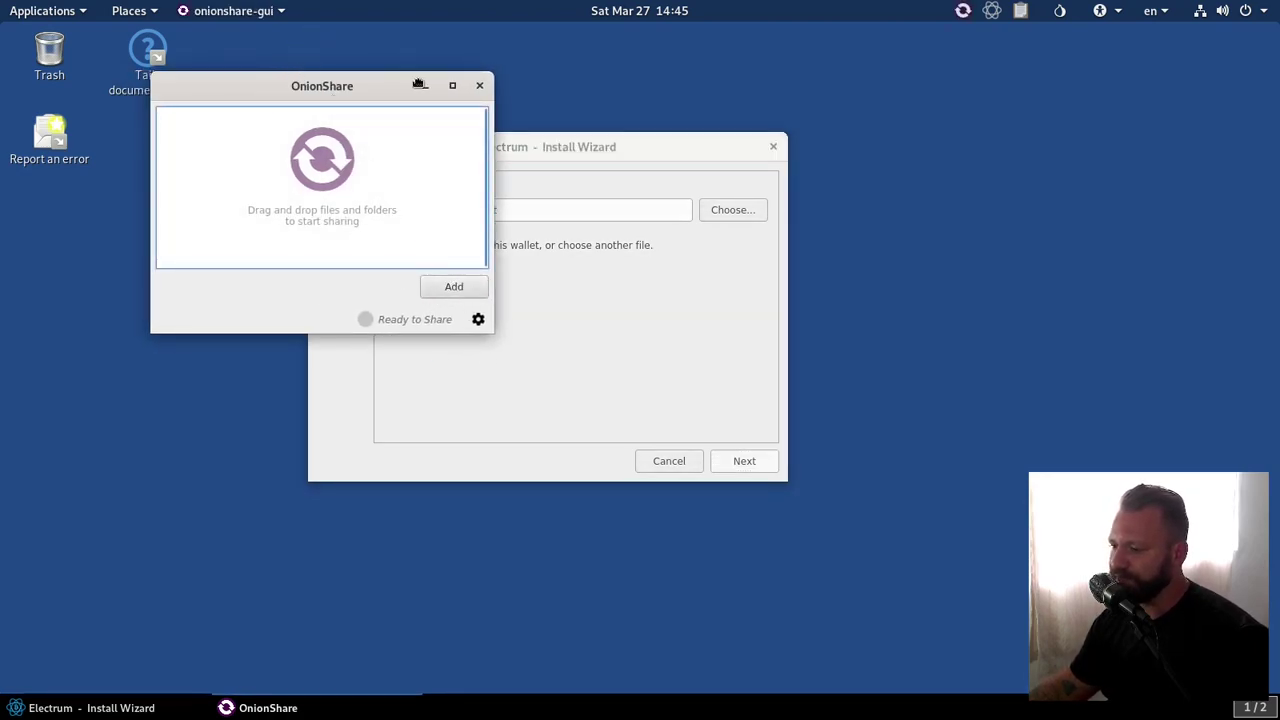
pyautogui.moveTo(366, 82); pyautogui.dragTo(504, 89)
# - Open a terminal from the desktop, change to the Desktop folder, and list its contents with ls
pyautogui.rightClick(72, 339)
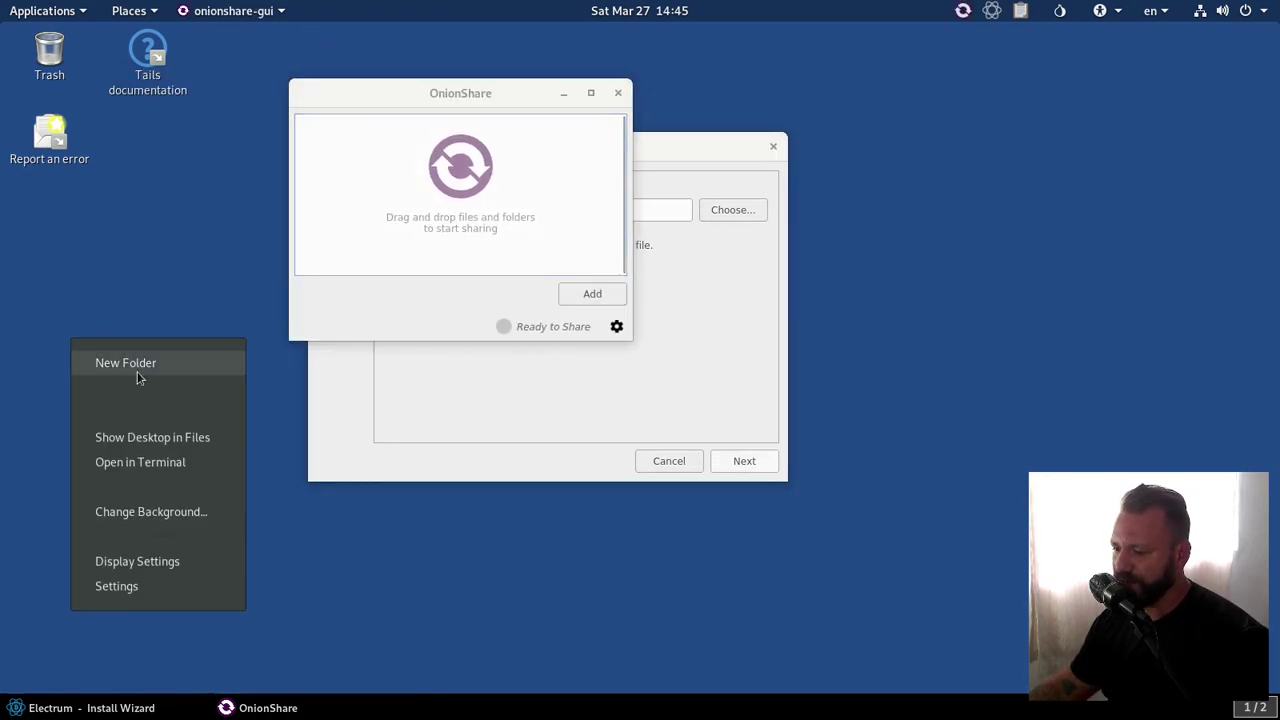
pyautogui.click(147, 465)
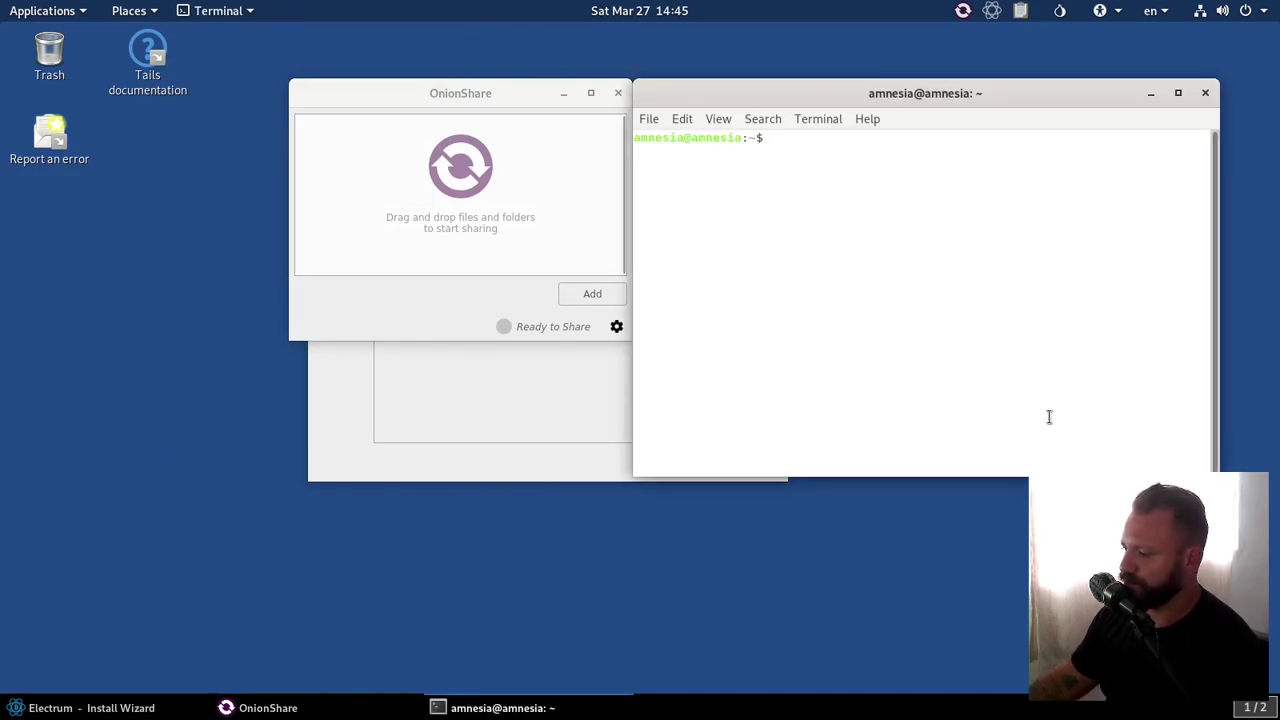
pyautogui.write('cd D')
pyautogui.press('Tab')
pyautogui.press('Return')
pyautogui.write('ls')
pyautogui.press('Return')
# - Create a text file named jeffe on the Desktop with nano, containing "oiiii", and close the terminal
pyautogui.write('nano jef')
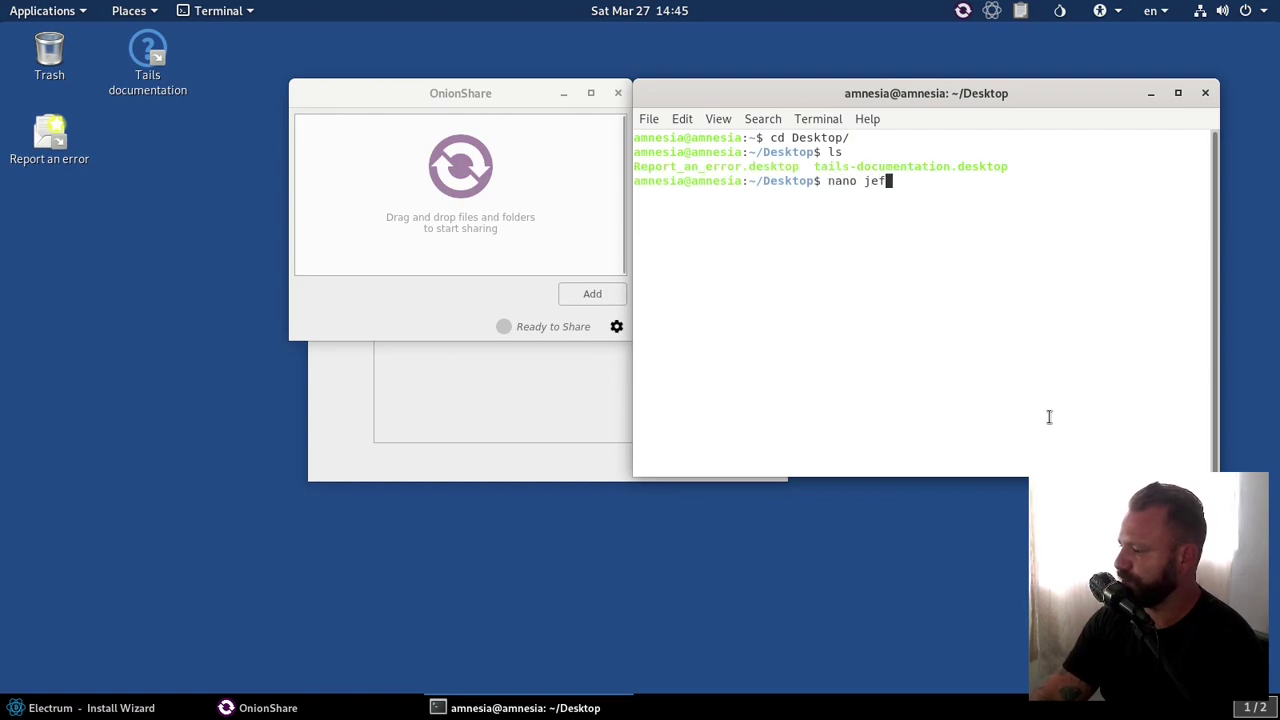
pyautogui.write('fe')
pyautogui.press('Return')
pyautogui.write('oiiii')
pyautogui.hotkey('ctrl', 'x')
pyautogui.press('y')
pyautogui.press('Return')
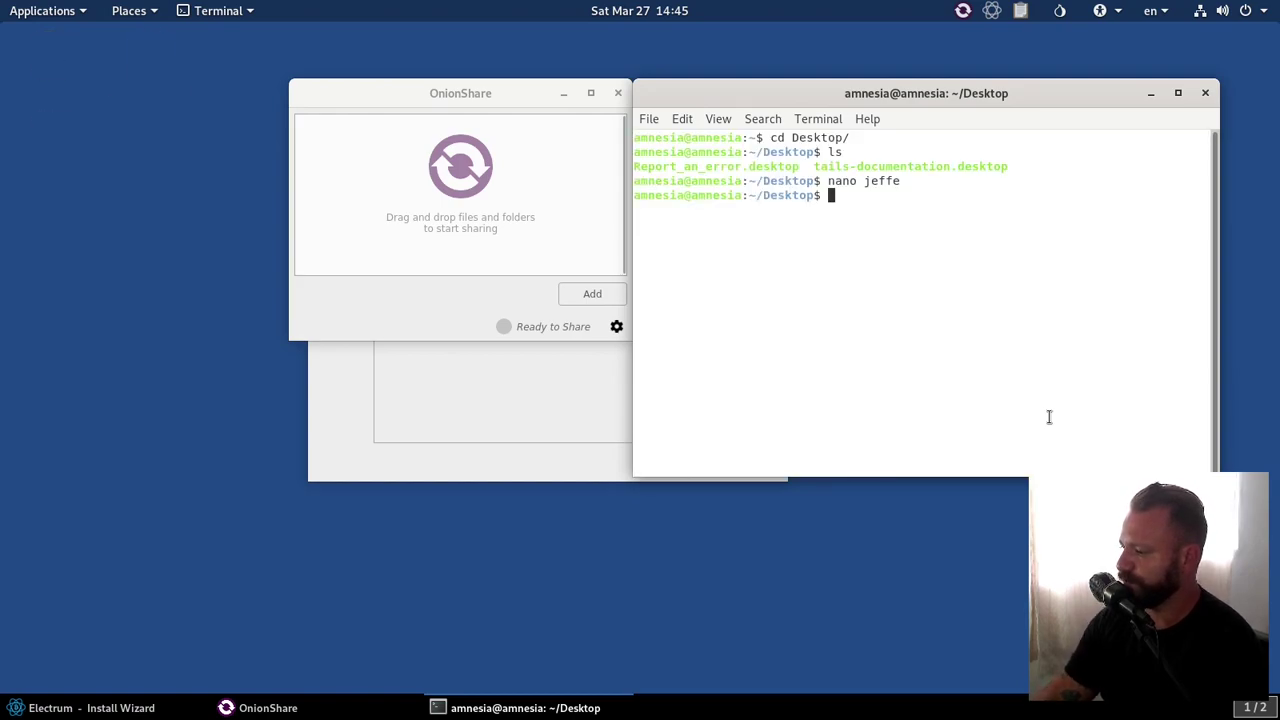
pyautogui.press('Return')
pyautogui.hotkey('ctrl', 'd')
# - Add the jeffe file from the Desktop folder to OnionShare and start sharing it
pyautogui.moveTo(155, 150); pyautogui.dragTo(435, 200)
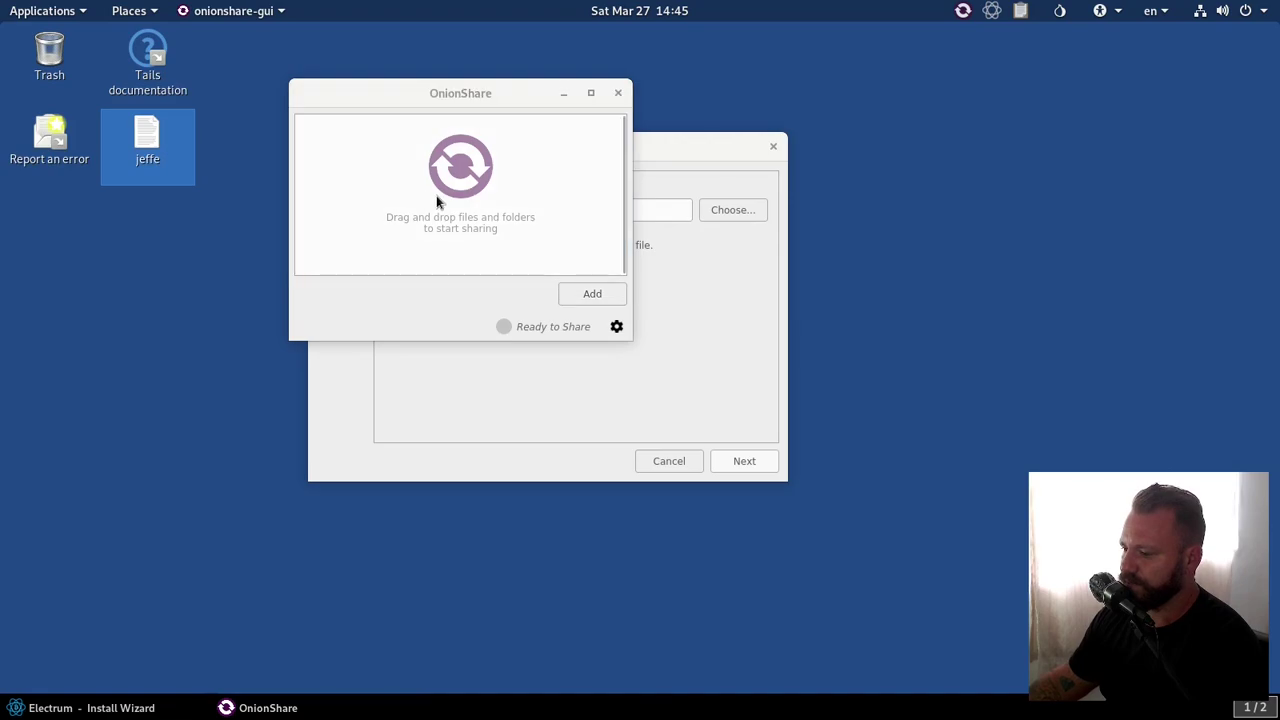
pyautogui.moveTo(143, 148); pyautogui.dragTo(479, 189)
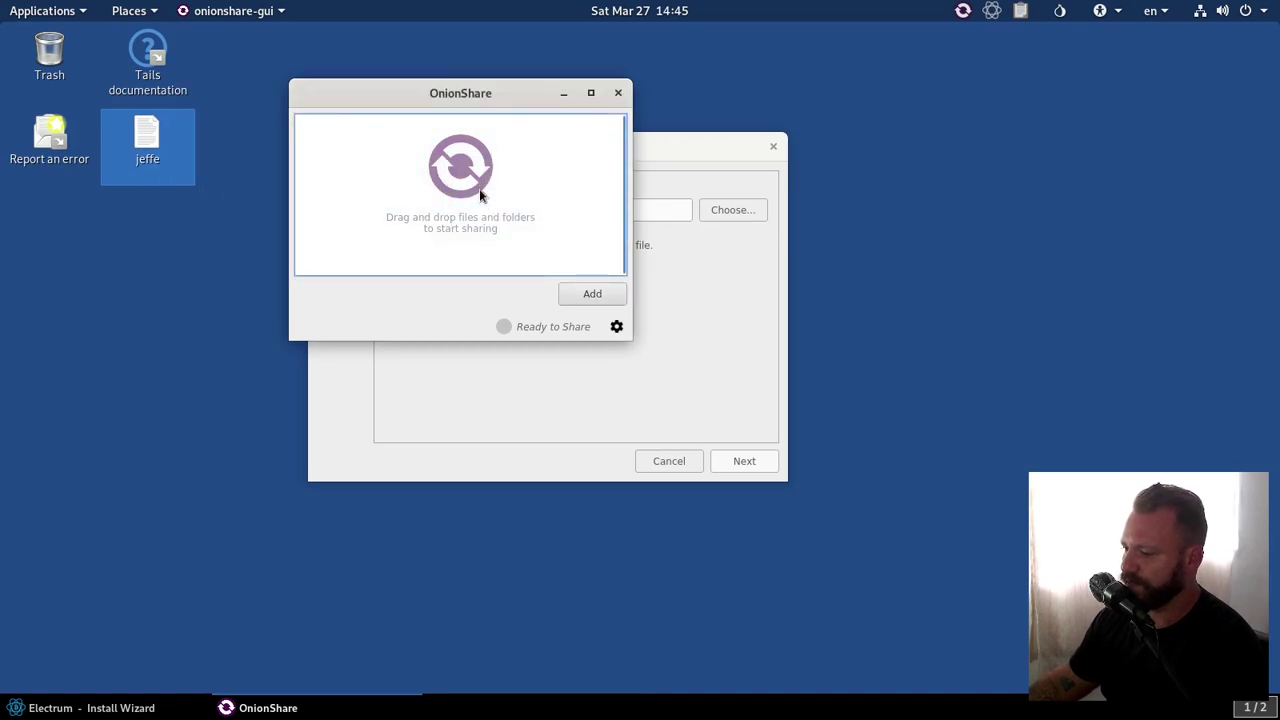
pyautogui.moveTo(479, 108); pyautogui.dragTo(562, 117)
pyautogui.click(674, 302)
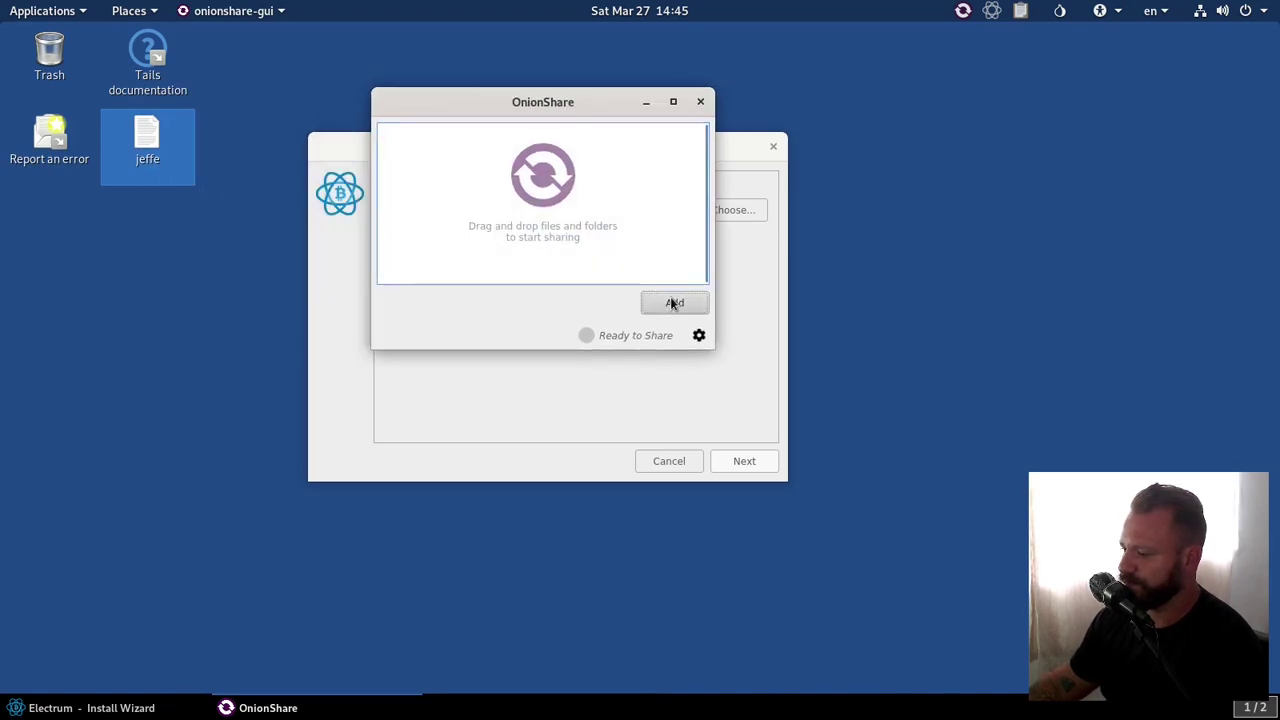
pyautogui.doubleClick(498, 210)
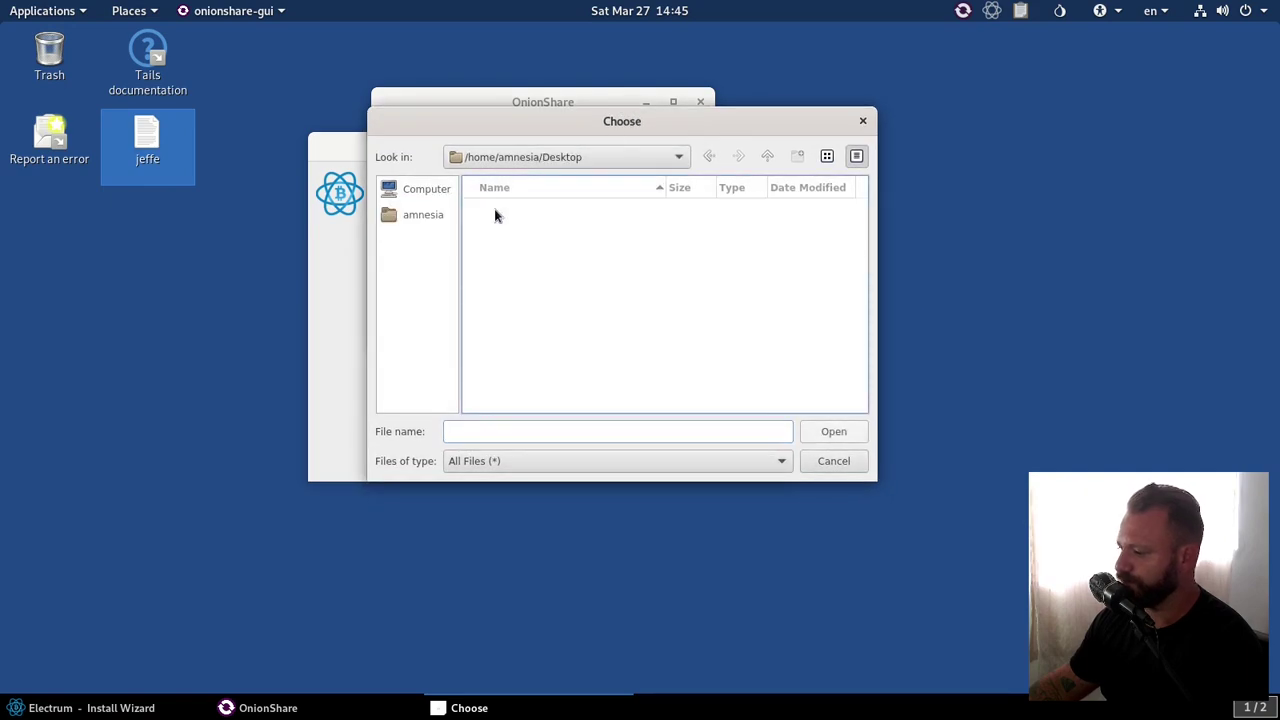
pyautogui.click(510, 211)
pyautogui.doubleClick(510, 213)
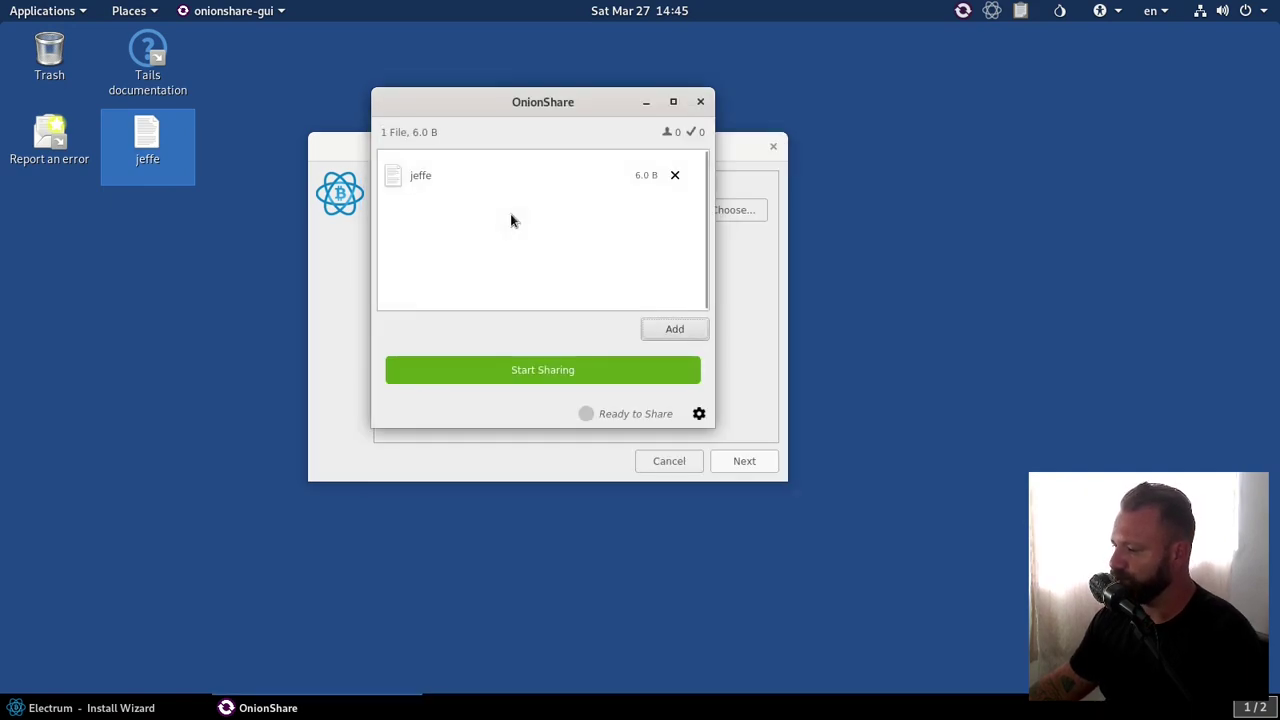
pyautogui.click(540, 369)
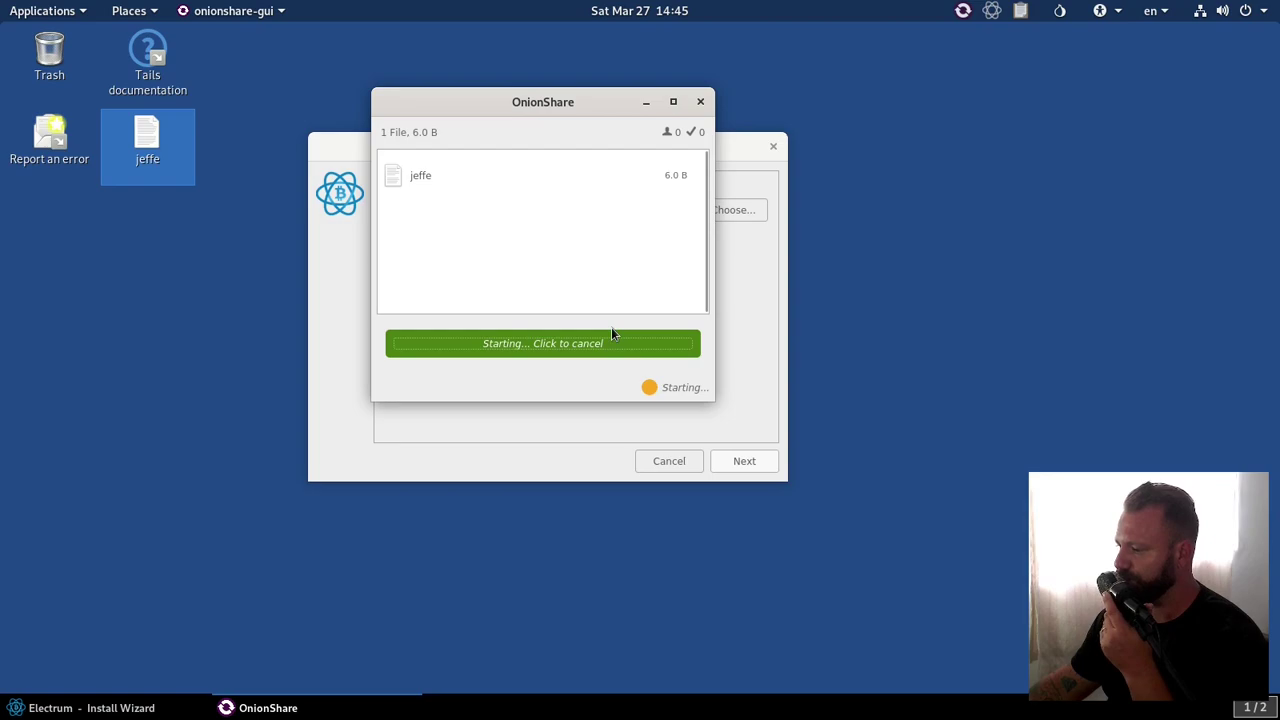
# - Move the OnionShare window to the far side of the desktop and close the Electrum install wizard
pyautogui.moveTo(543, 97); pyautogui.dragTo(896, 120)
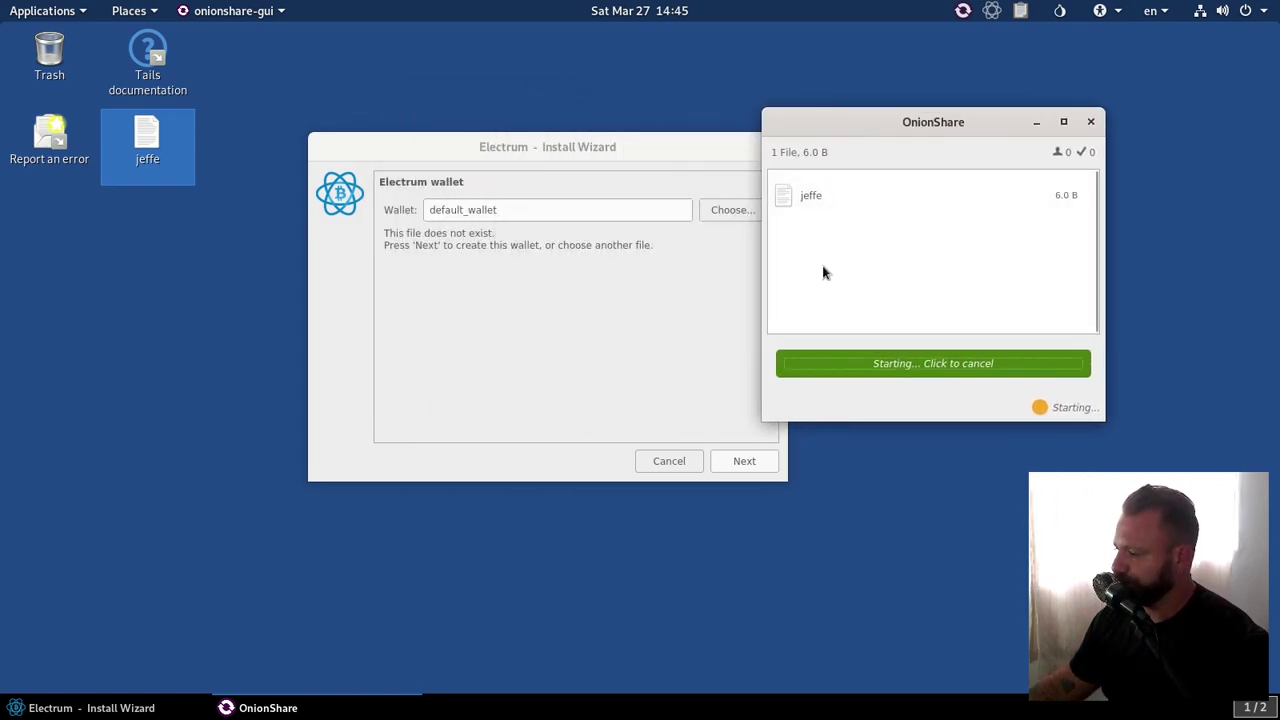
pyautogui.moveTo(637, 150); pyautogui.dragTo(476, 151)
pyautogui.click(611, 148)
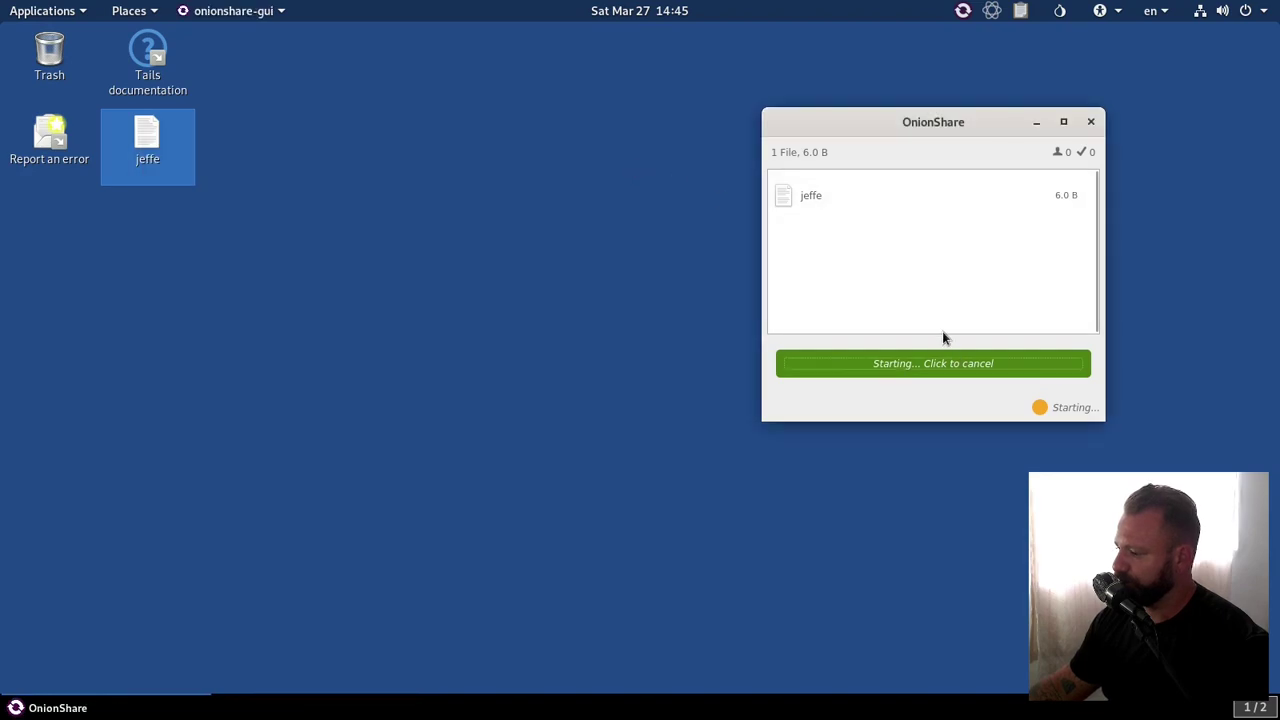
pyautogui.click(817, 196)
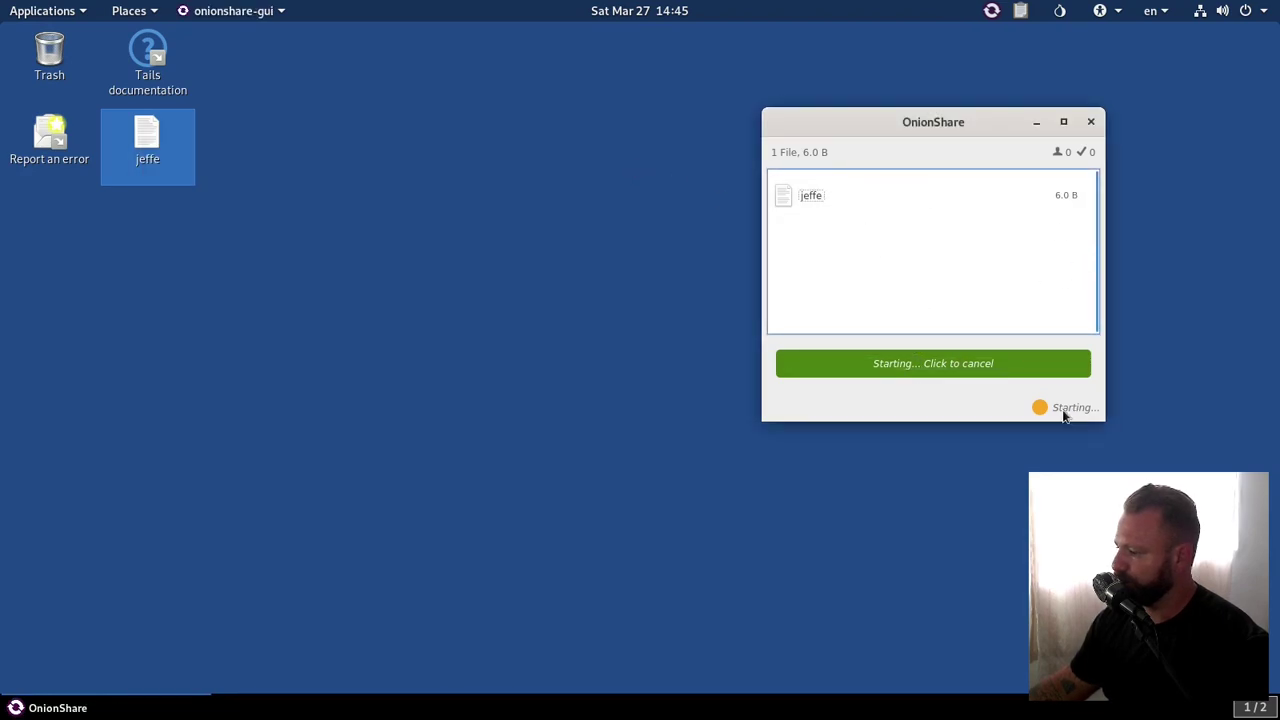
pyautogui.moveTo(978, 100); pyautogui.dragTo(1117, 92)
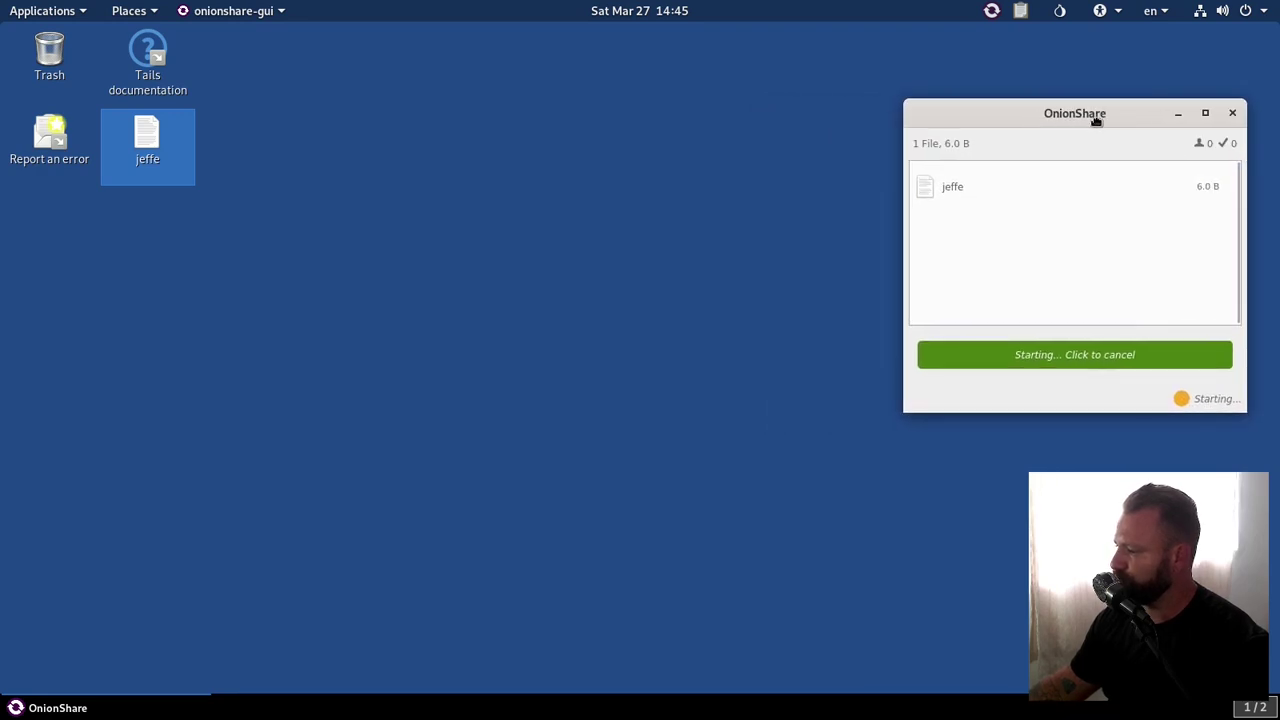
pyautogui.click(991, 12)
pyautogui.click(991, 13)
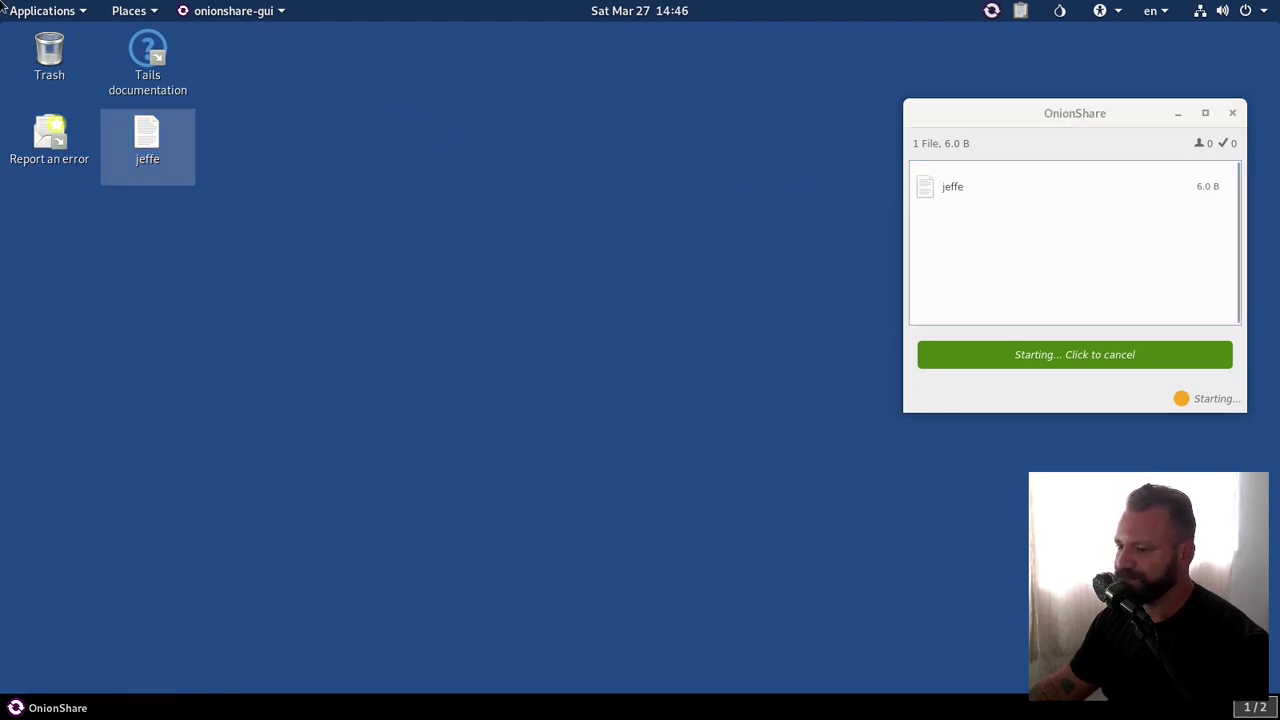
pyautogui.click(42, 10)
pyautogui.moveTo(82, 160)
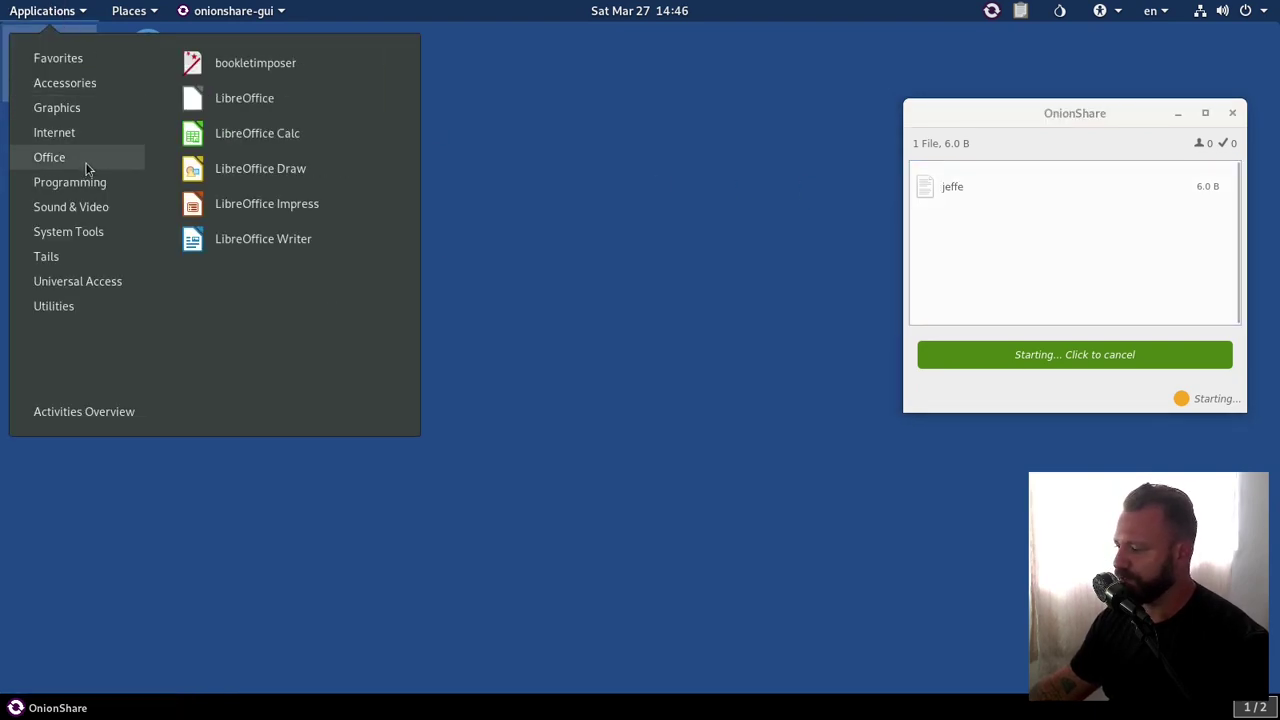
pyautogui.moveTo(89, 134)
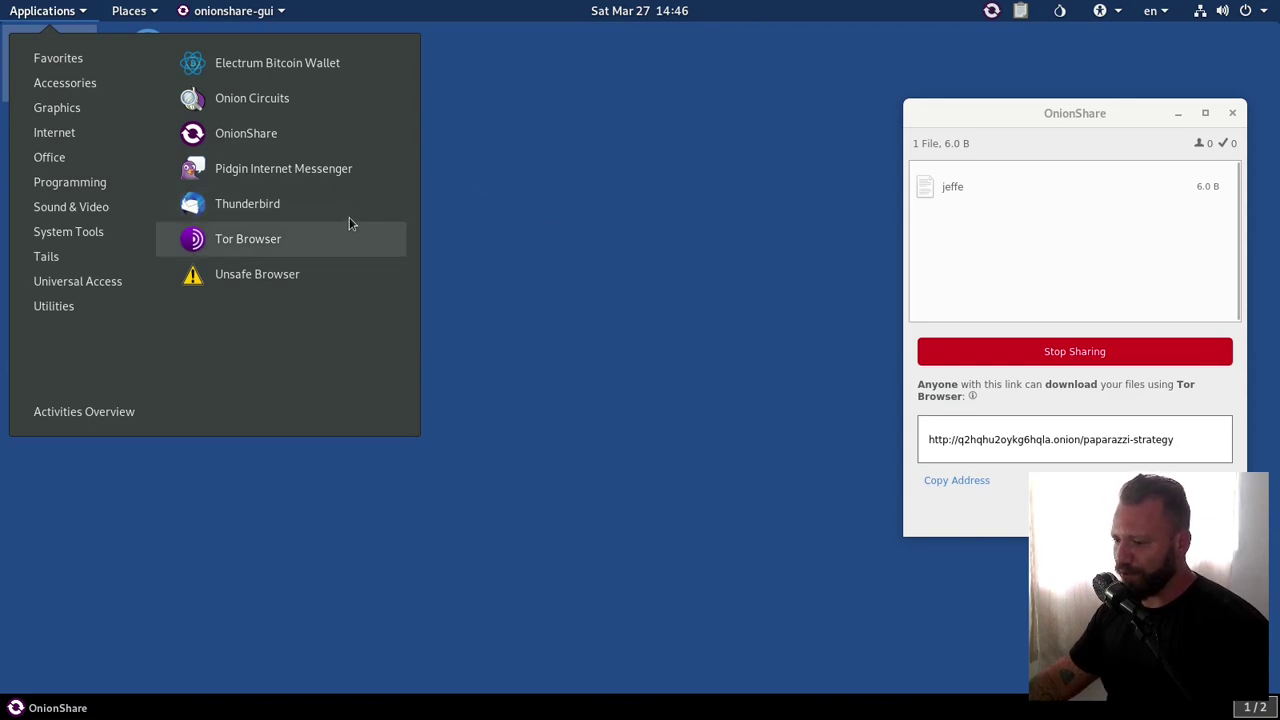
# - Reposition the OnionShare window and copy the generated onion address for the shared file
pyautogui.click(1063, 120)
pyautogui.moveTo(1063, 120); pyautogui.dragTo(1027, 92)
pyautogui.click(1055, 218)
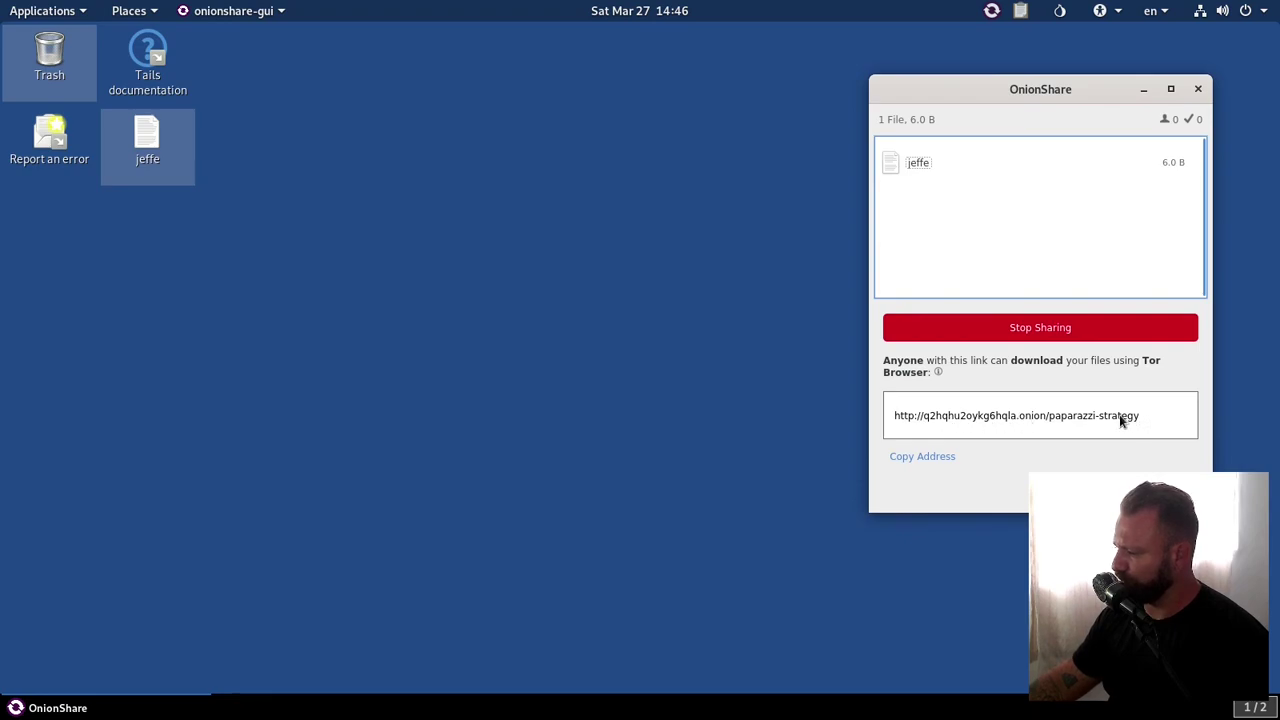
pyautogui.click(939, 457)
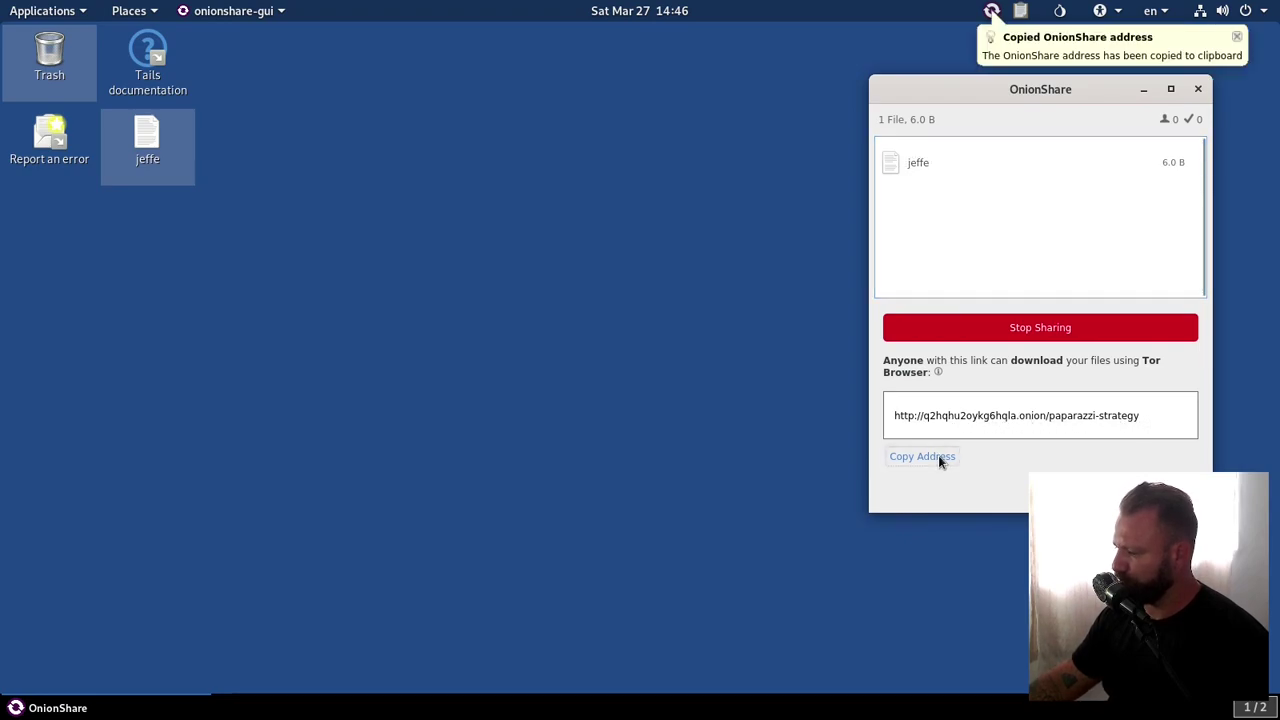
# - Launch Tor Browser and load the copied OnionShare address in it
pyautogui.click(62, 12)
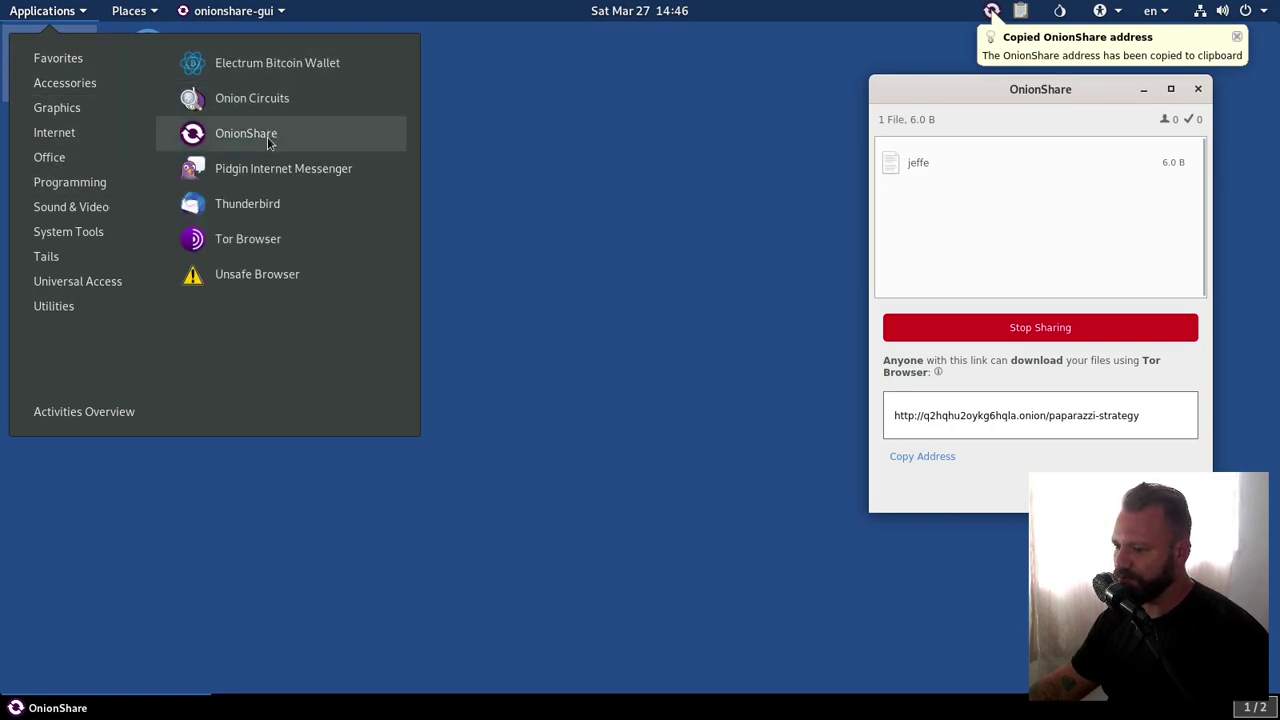
pyautogui.click(262, 241)
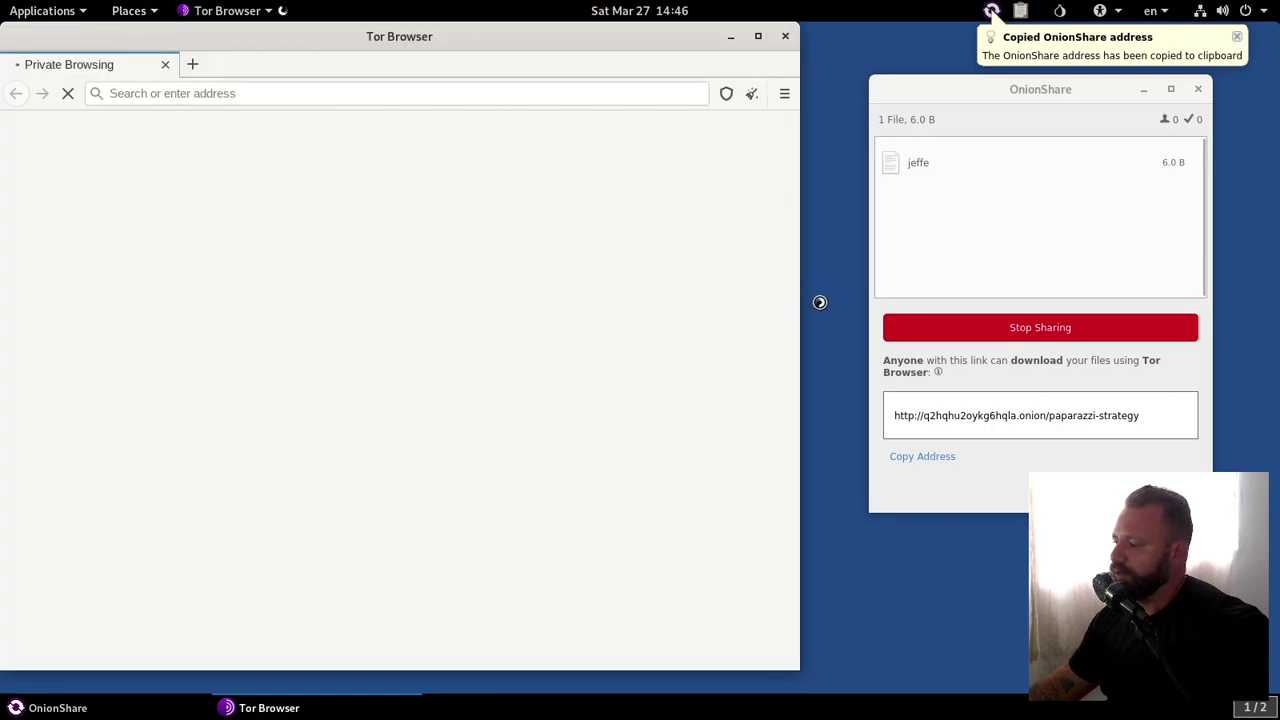
pyautogui.click(334, 92)
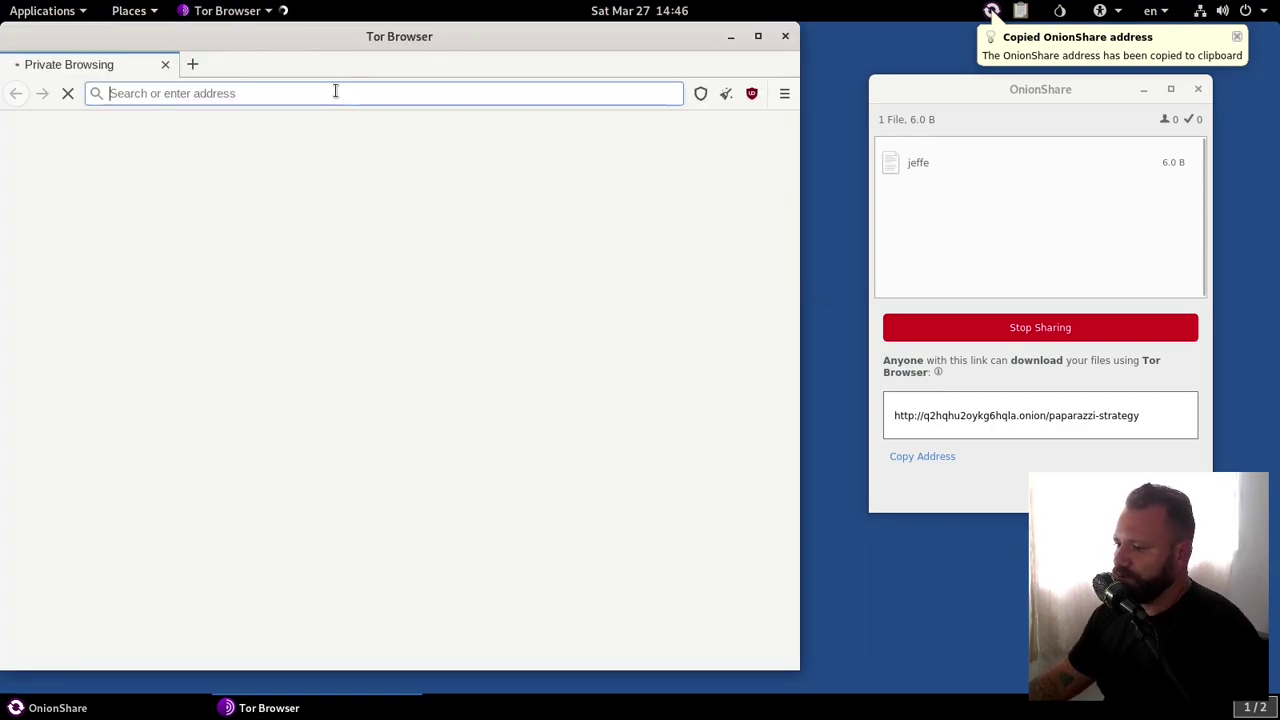
pyautogui.hotkey('ctrl', 'v')
pyautogui.press('Return')
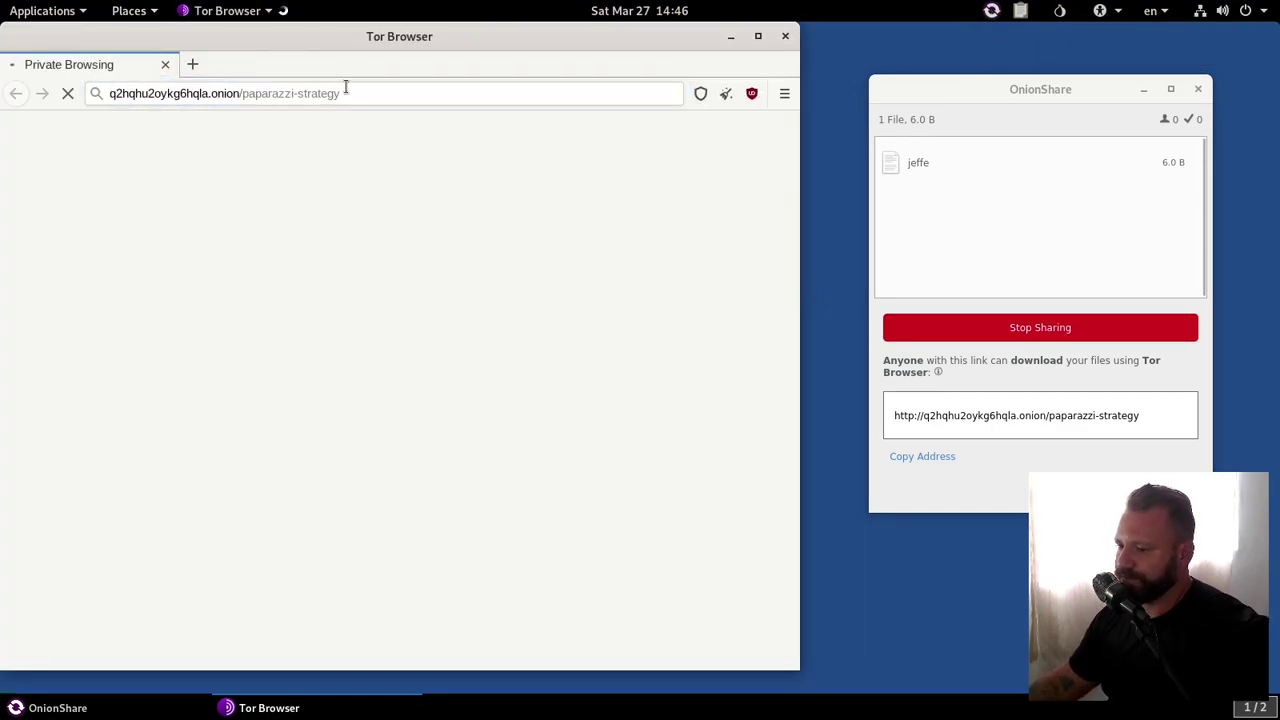
# - Arrange the Tor Browser and OnionShare windows side by side without overlap
pyautogui.moveTo(394, 37); pyautogui.dragTo(477, 46)
pyautogui.moveTo(1044, 97); pyautogui.dragTo(1093, 120)
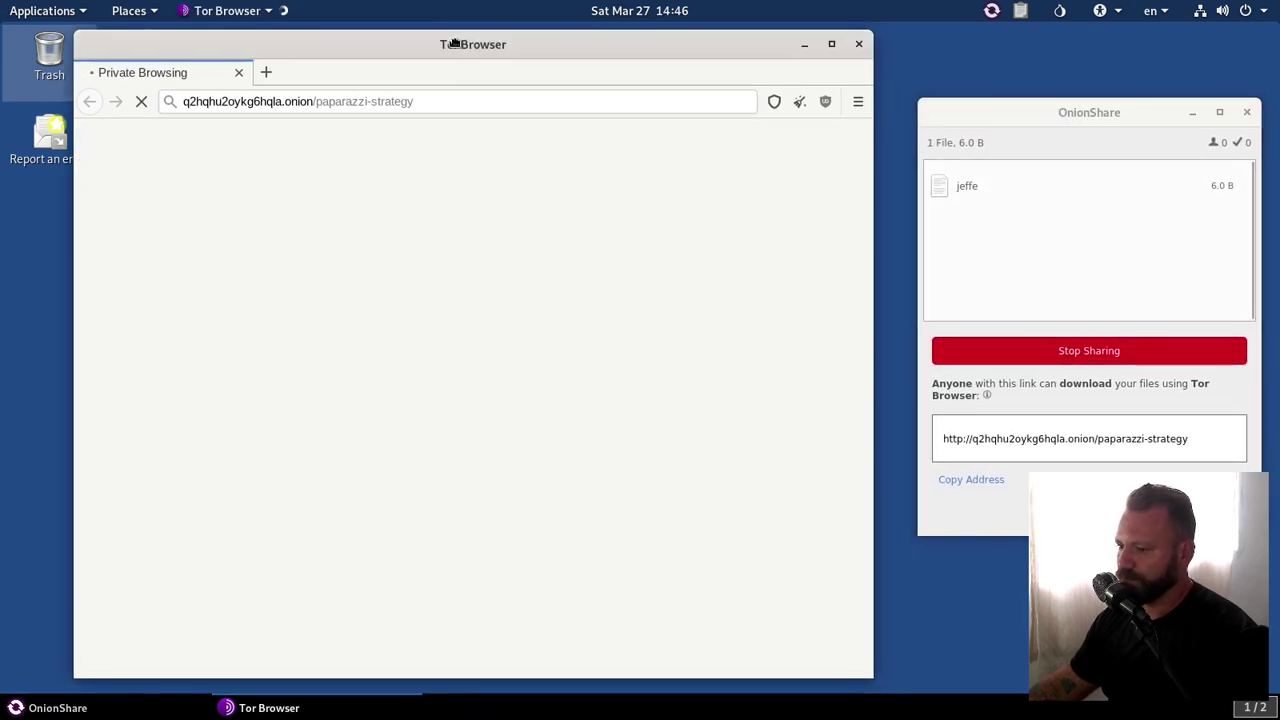
pyautogui.moveTo(462, 44); pyautogui.dragTo(458, 35)
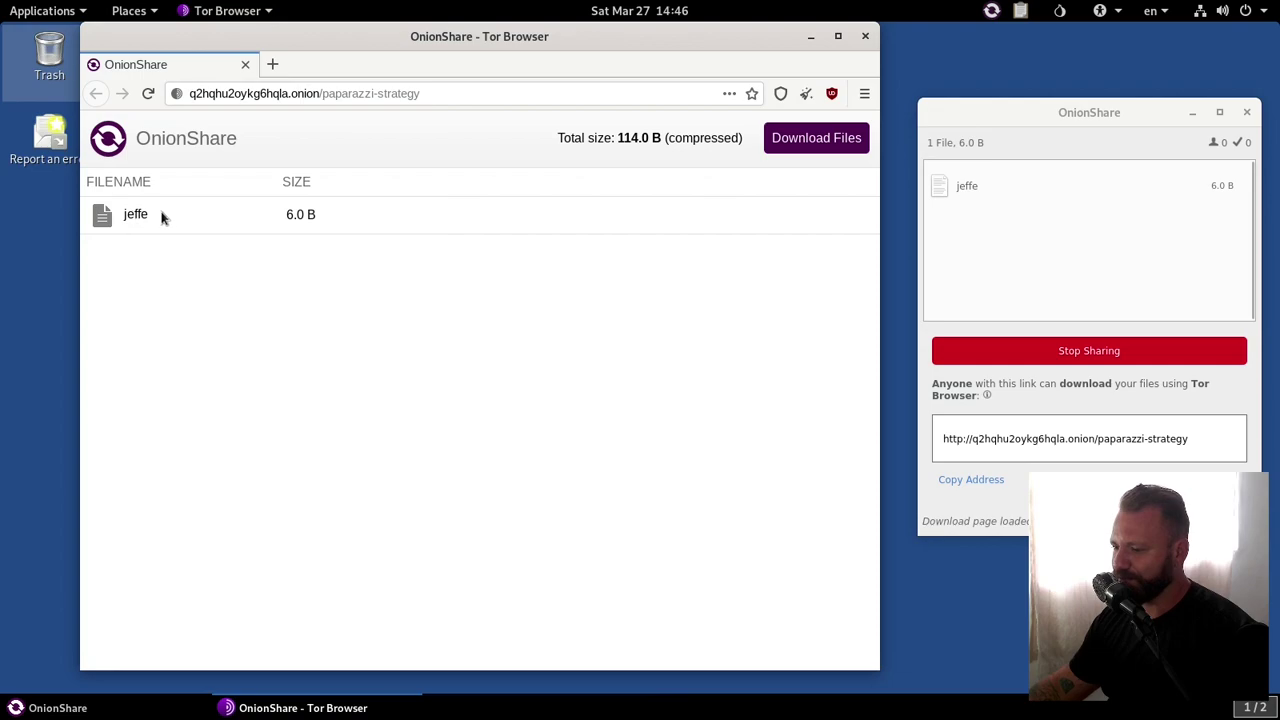
# - Stop sharing the jeffe file in OnionShare and test its onion address again in Tor Browser before closing the browser
pyautogui.click(1117, 352)
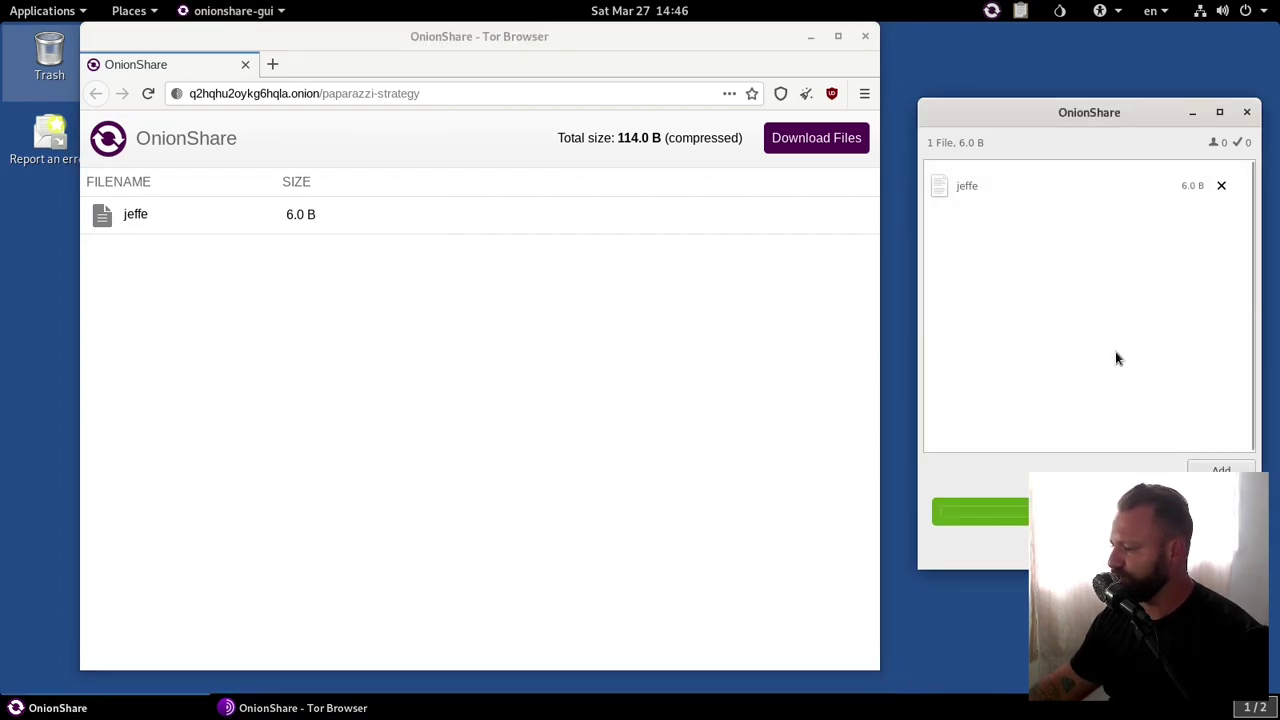
pyautogui.click(398, 94)
pyautogui.press('Return')
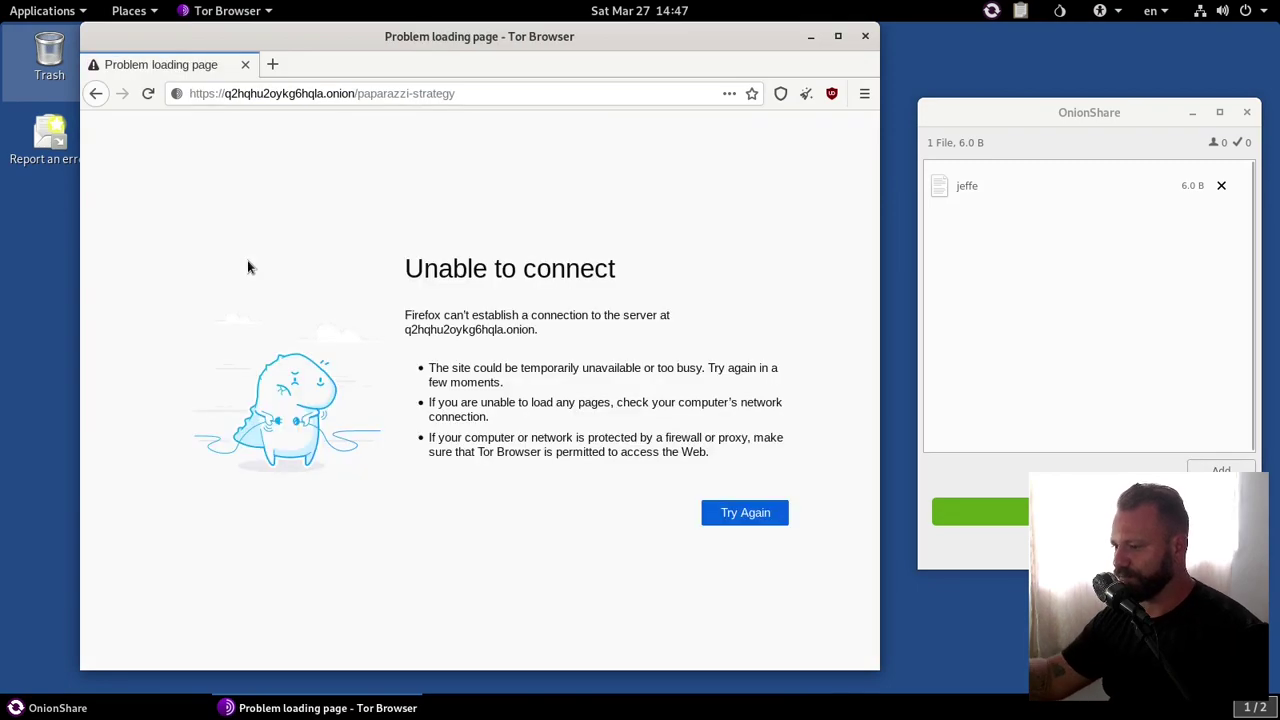
pyautogui.click(563, 92)
pyautogui.moveTo(494, 92); pyautogui.dragTo(368, 92)
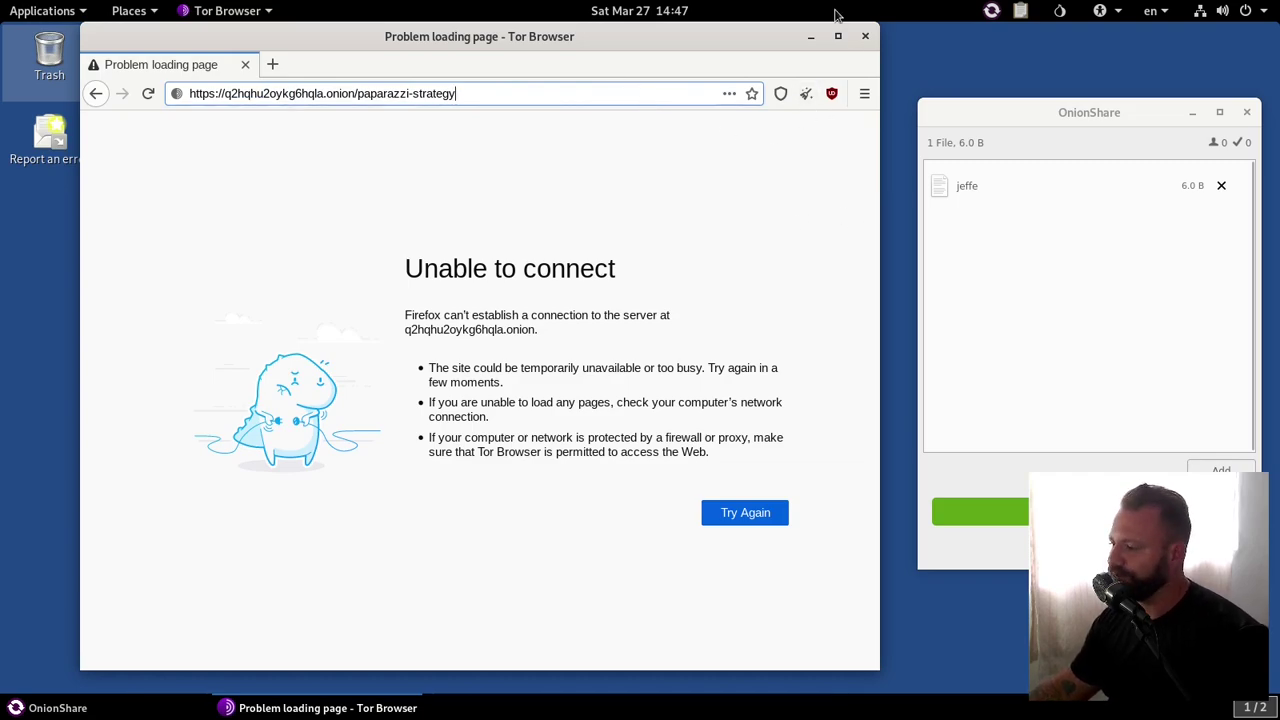
pyautogui.click(865, 37)
# - Try to launch the Unsafe Browser from the Internet applications and dismiss the dialog
pyautogui.click(42, 10)
pyautogui.moveTo(72, 157)
pyautogui.moveTo(74, 132)
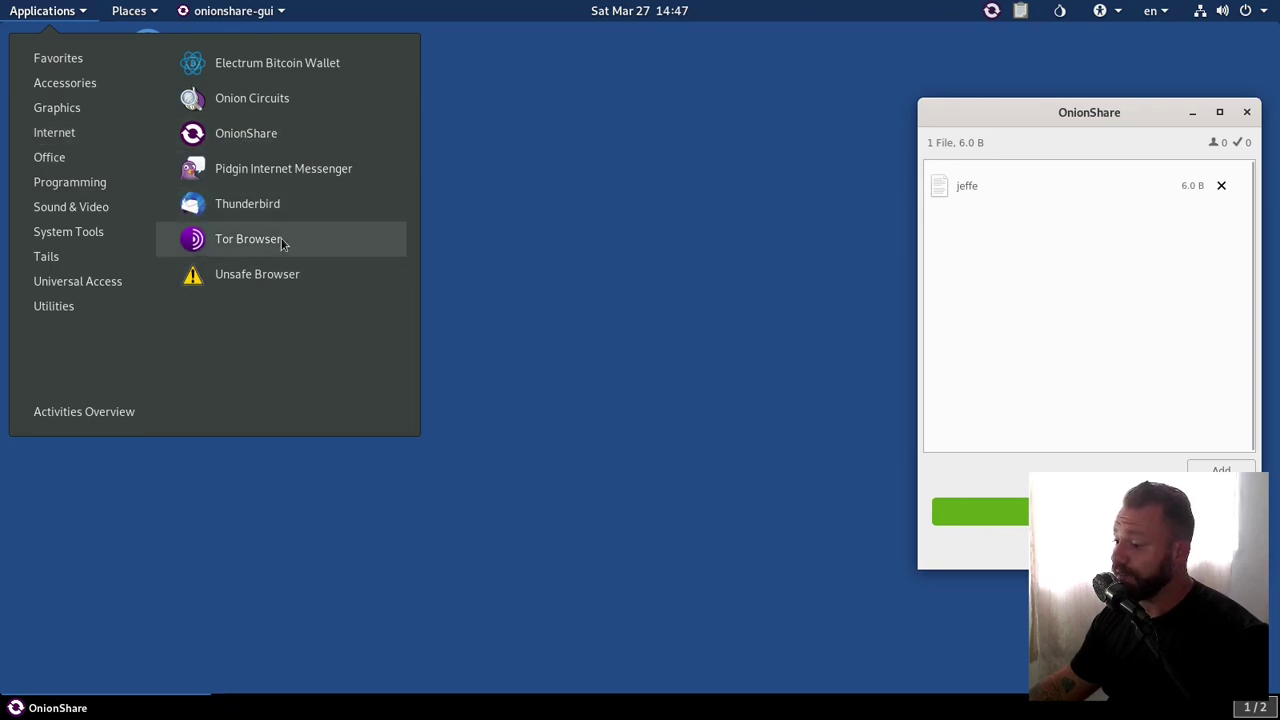
pyautogui.click(276, 283)
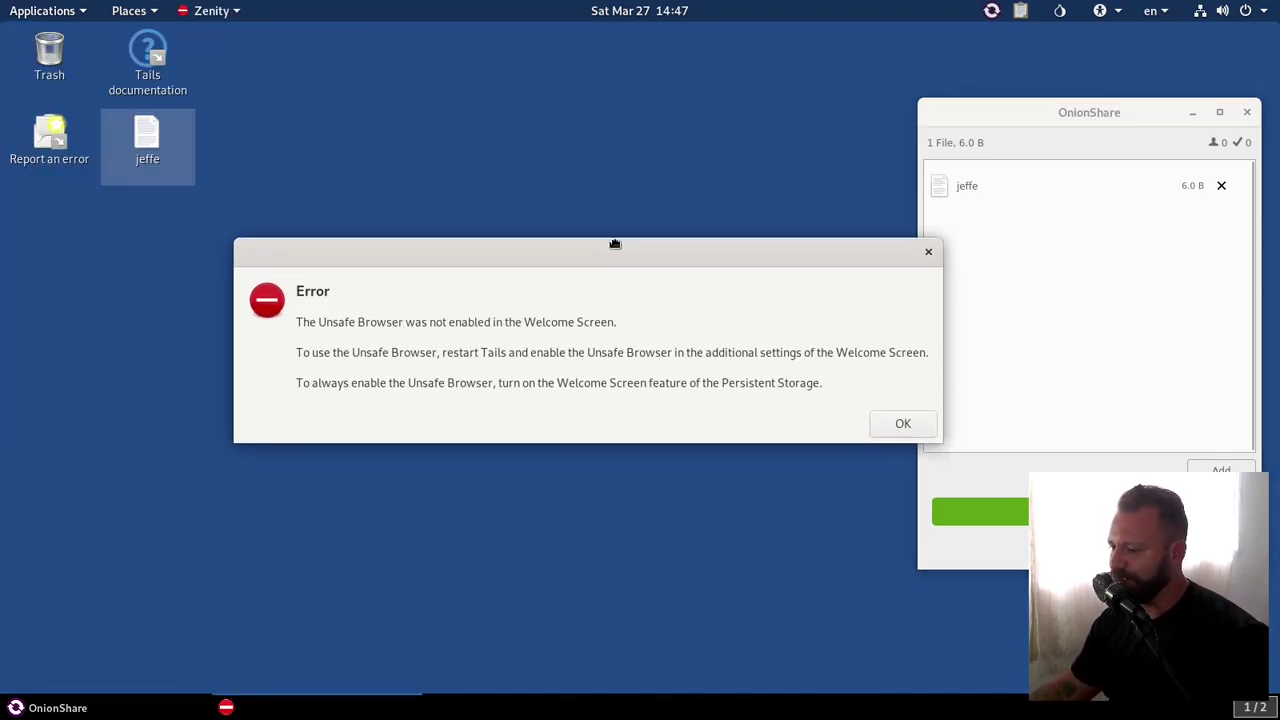
pyautogui.click(890, 397)
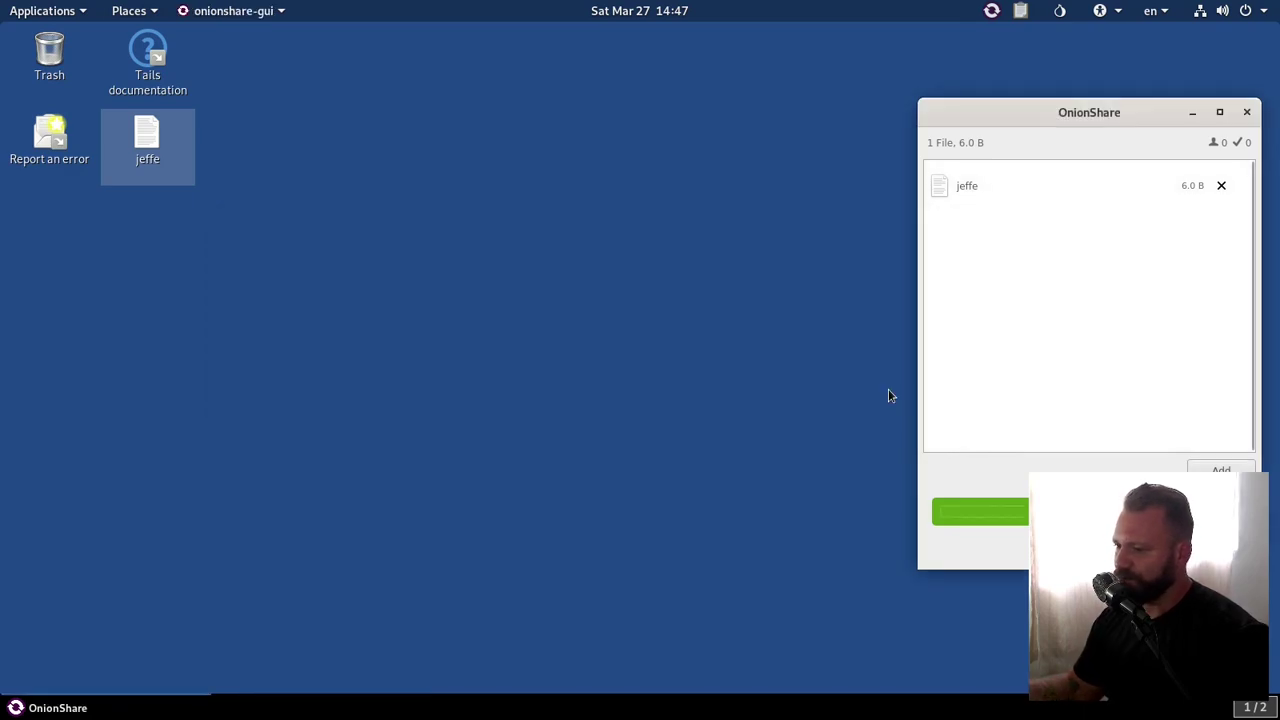
# - Close the OnionShare window
pyautogui.click(257, 5)
pyautogui.click(697, 64)
pyautogui.click(1247, 113)
# - Try to launch the Unsafe Browser once more, read the dialog's explanation, and dismiss it
pyautogui.click(9, 17)
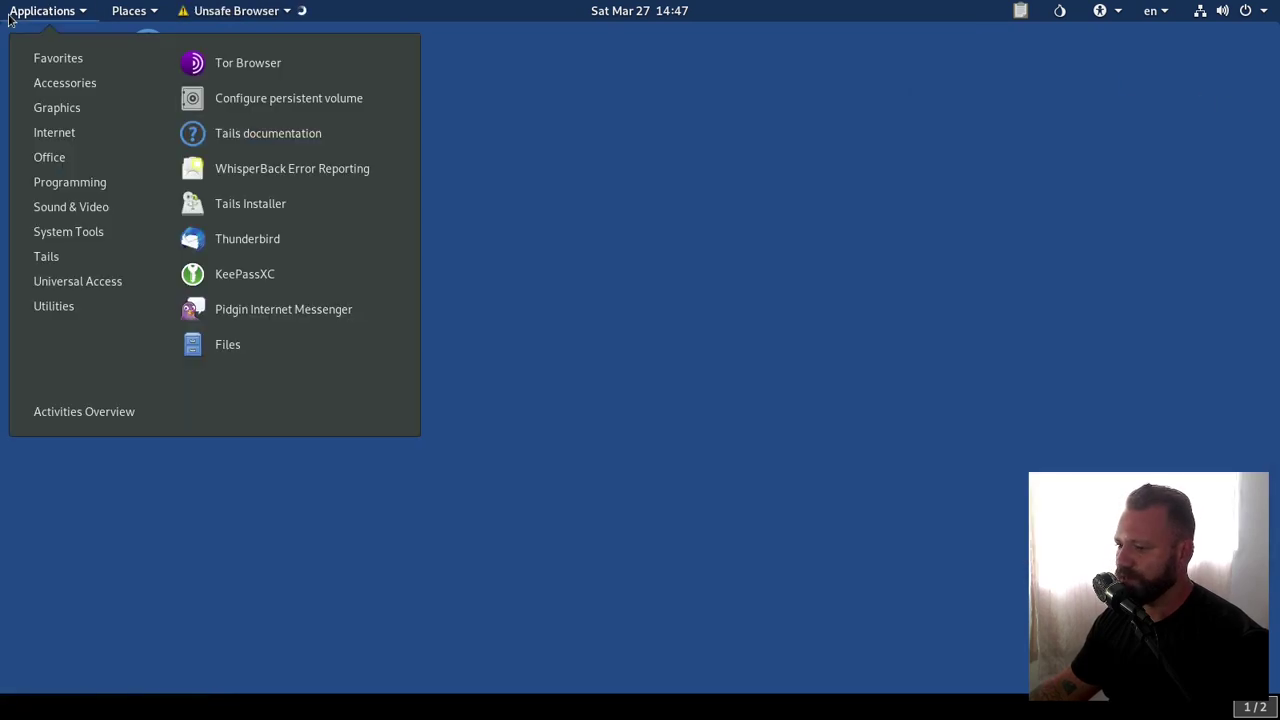
pyautogui.moveTo(60, 133)
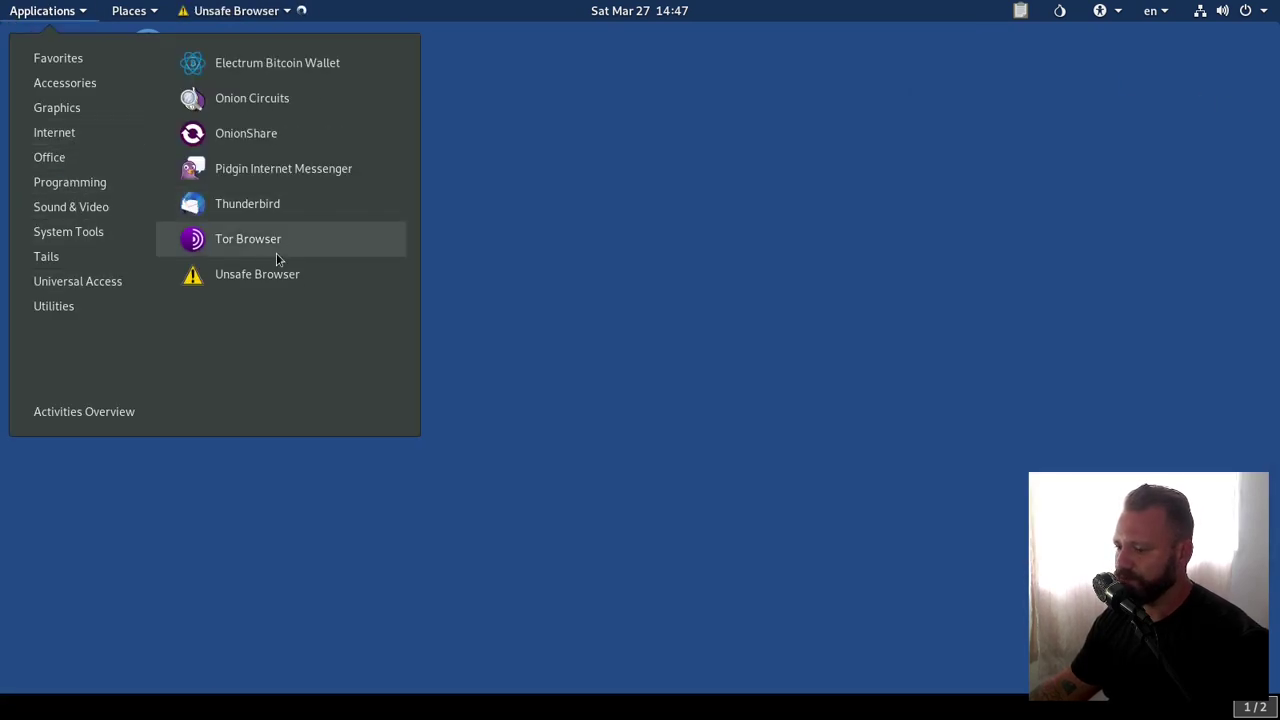
pyautogui.click(257, 274)
pyautogui.moveTo(449, 352); pyautogui.dragTo(703, 355)
pyautogui.click(715, 341)
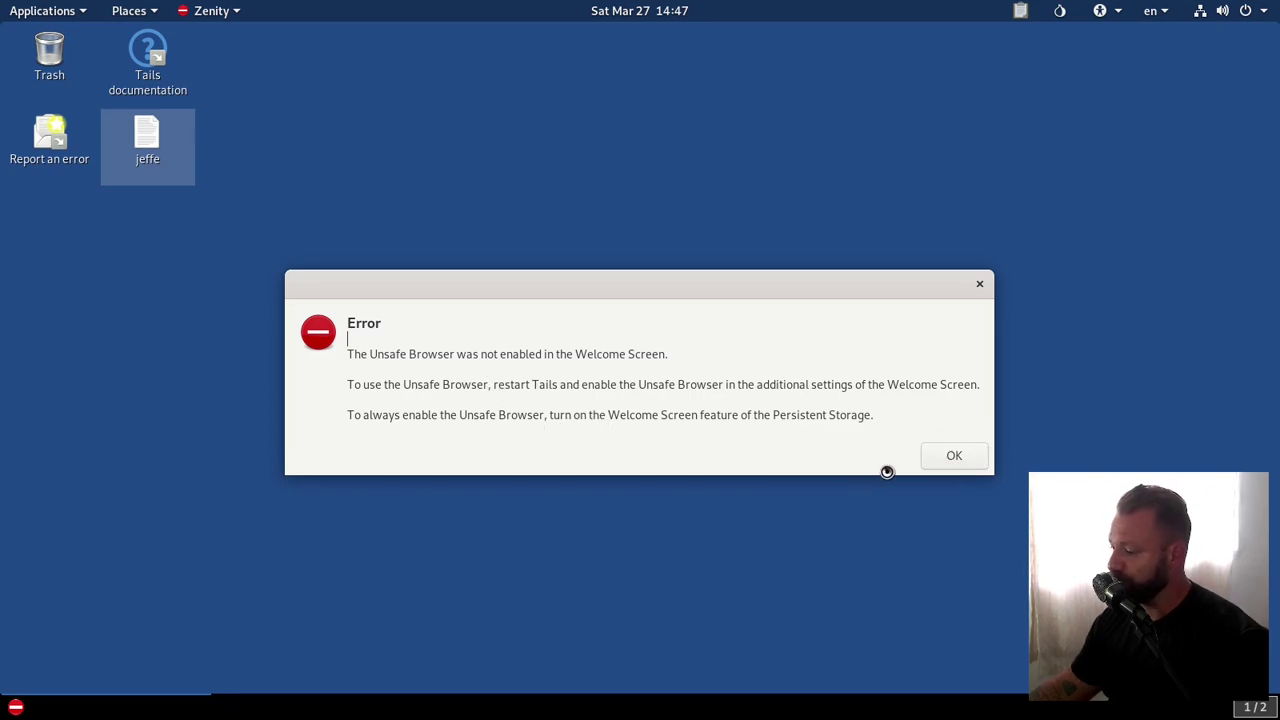
pyautogui.click(951, 451)
# - Launch Poedit from the Programming applications, look through its help options, and close it
pyautogui.click(42, 10)
pyautogui.moveTo(70, 156)
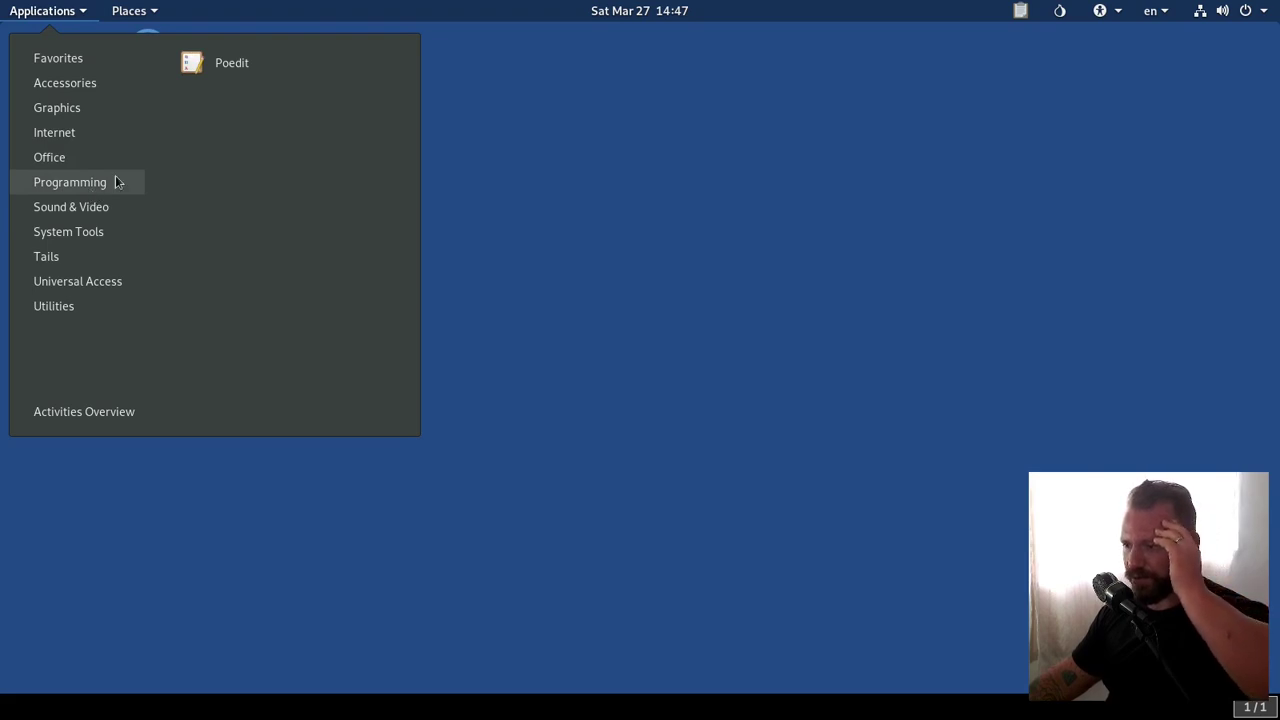
pyautogui.moveTo(103, 189)
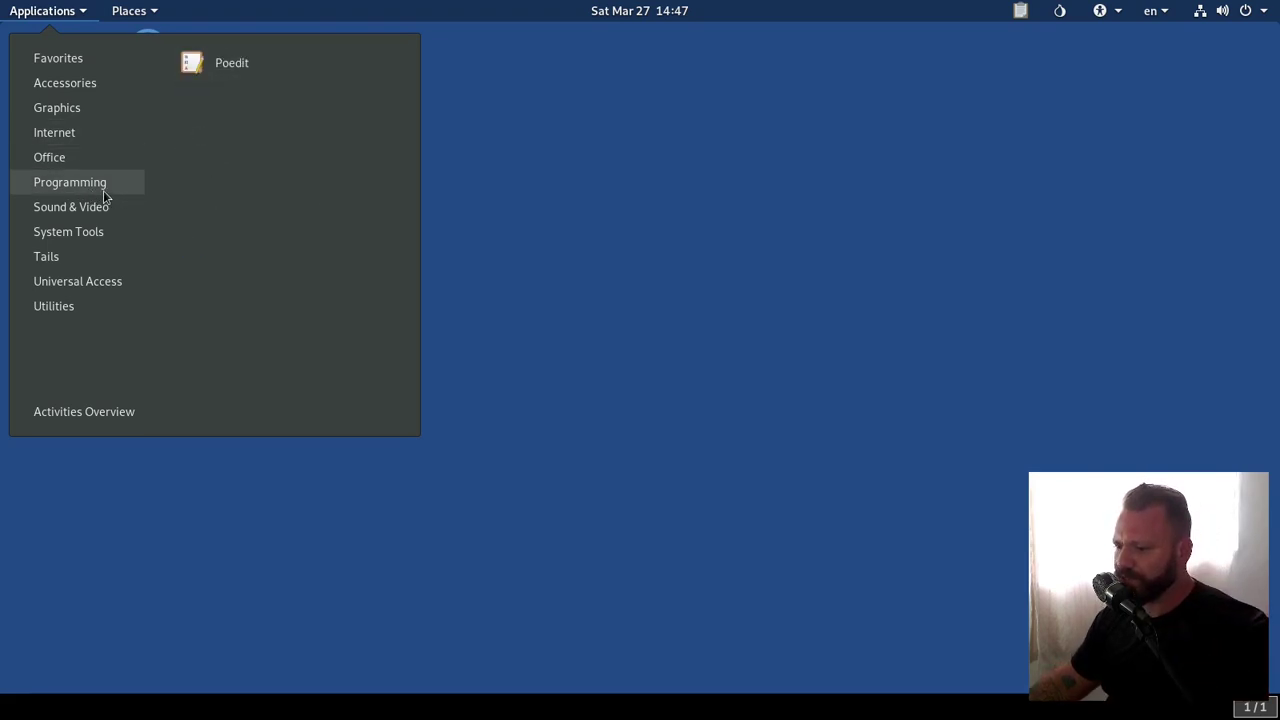
pyautogui.click(198, 68)
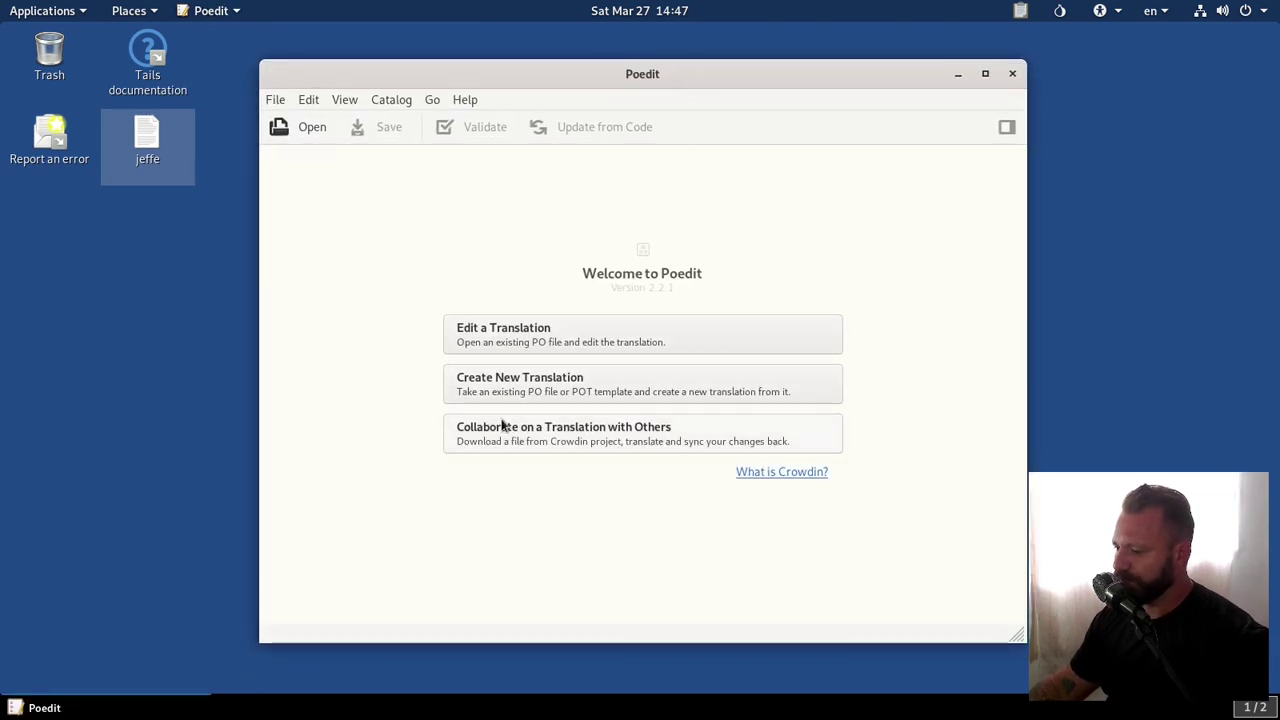
pyautogui.click(466, 99)
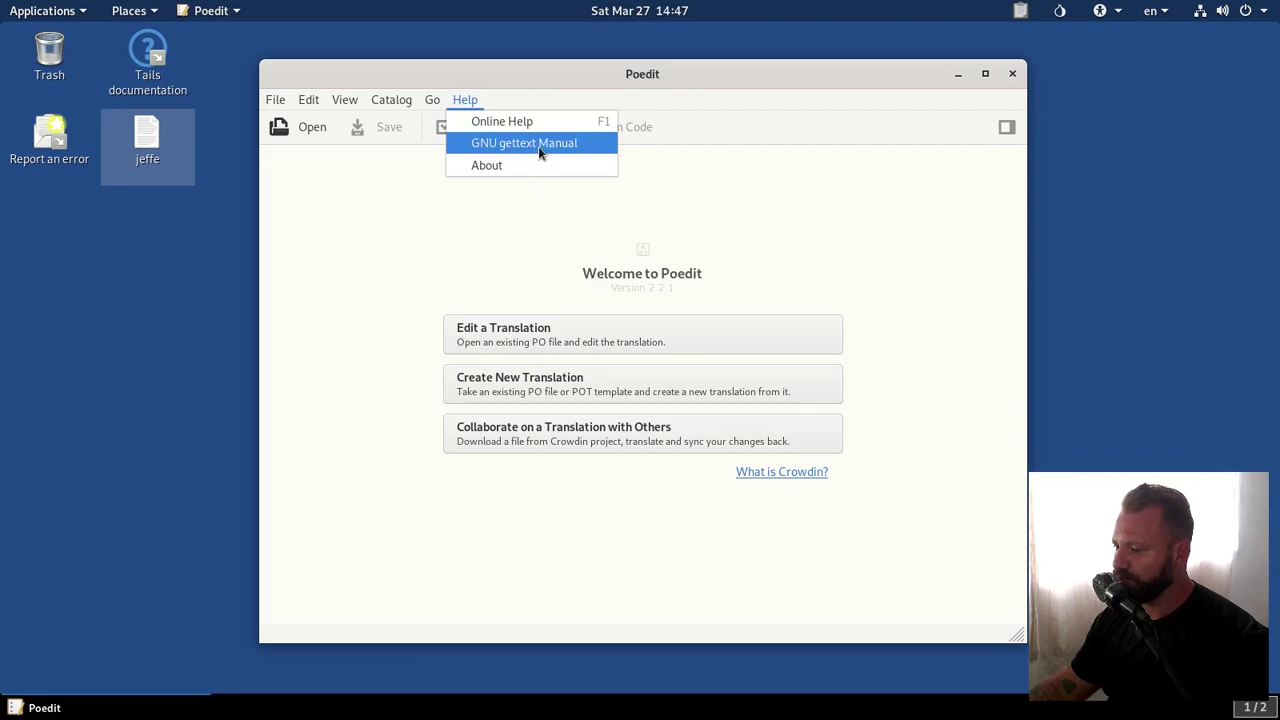
pyautogui.click(1005, 90)
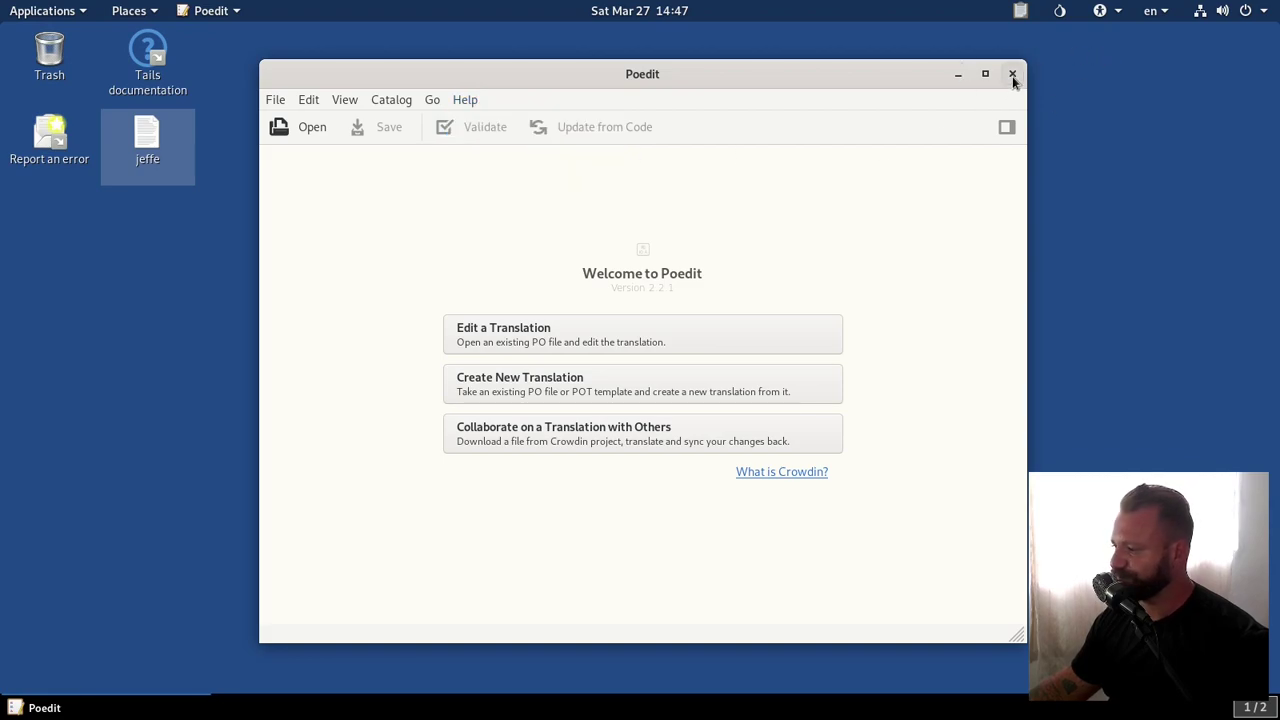
pyautogui.click(1012, 73)
# - Launch Sound Recorder from the Sound & Video applications, view its window, and close it
pyautogui.click(14, 12)
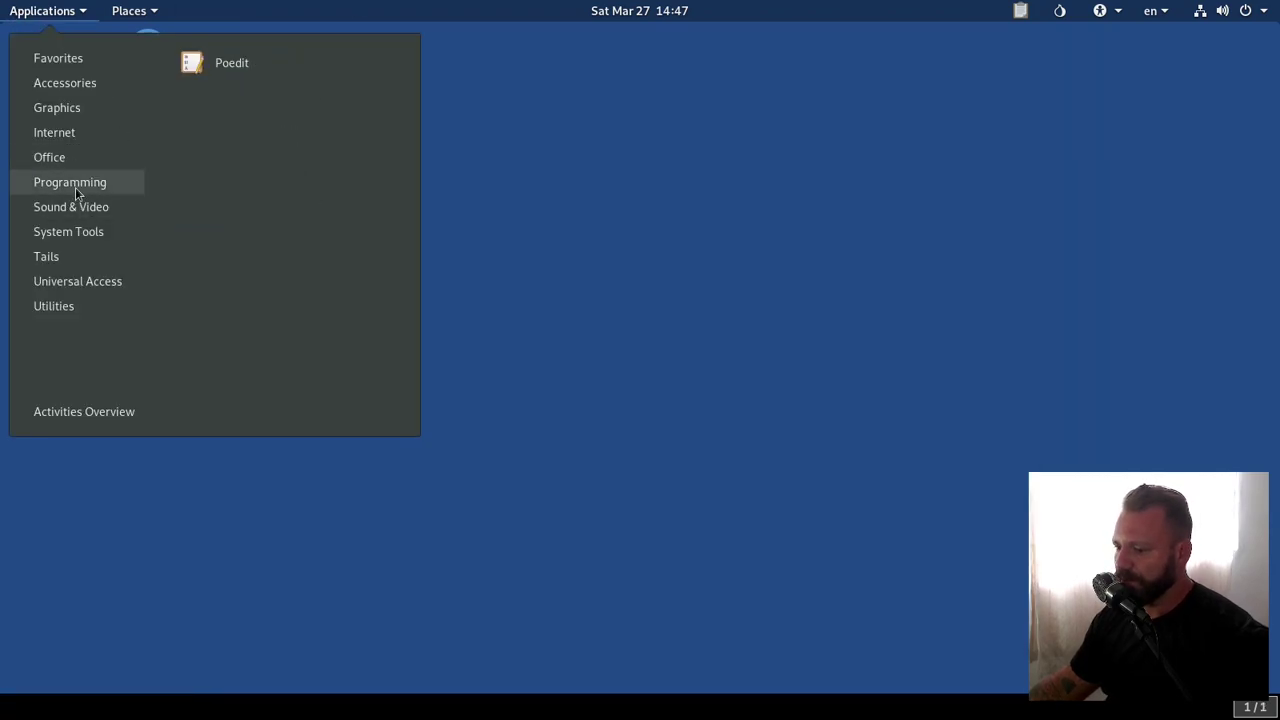
pyautogui.moveTo(104, 207)
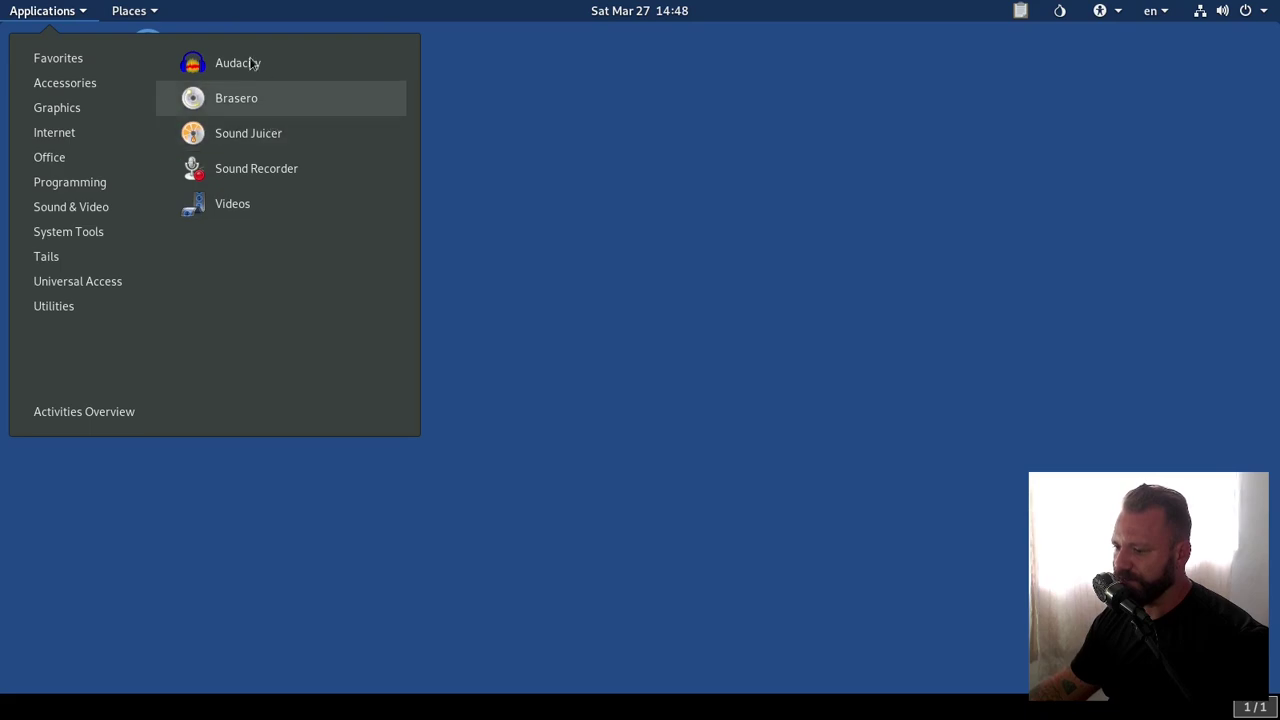
pyautogui.click(256, 169)
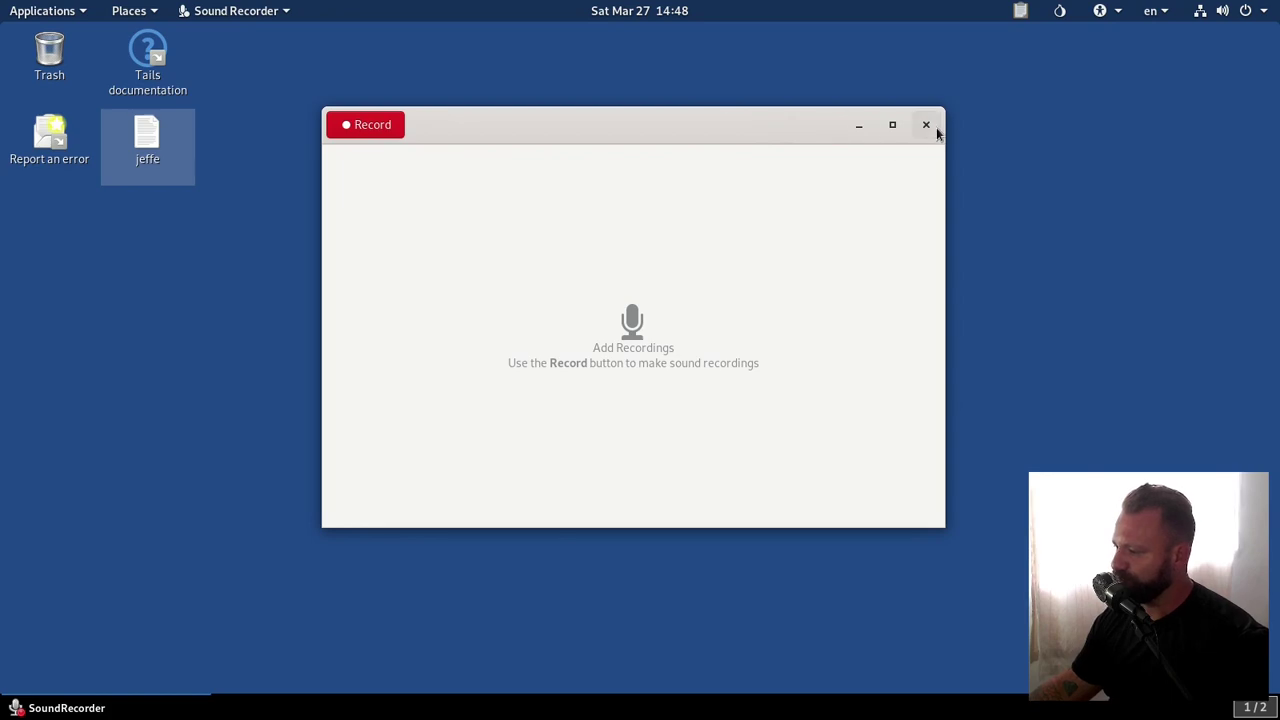
pyautogui.click(926, 124)
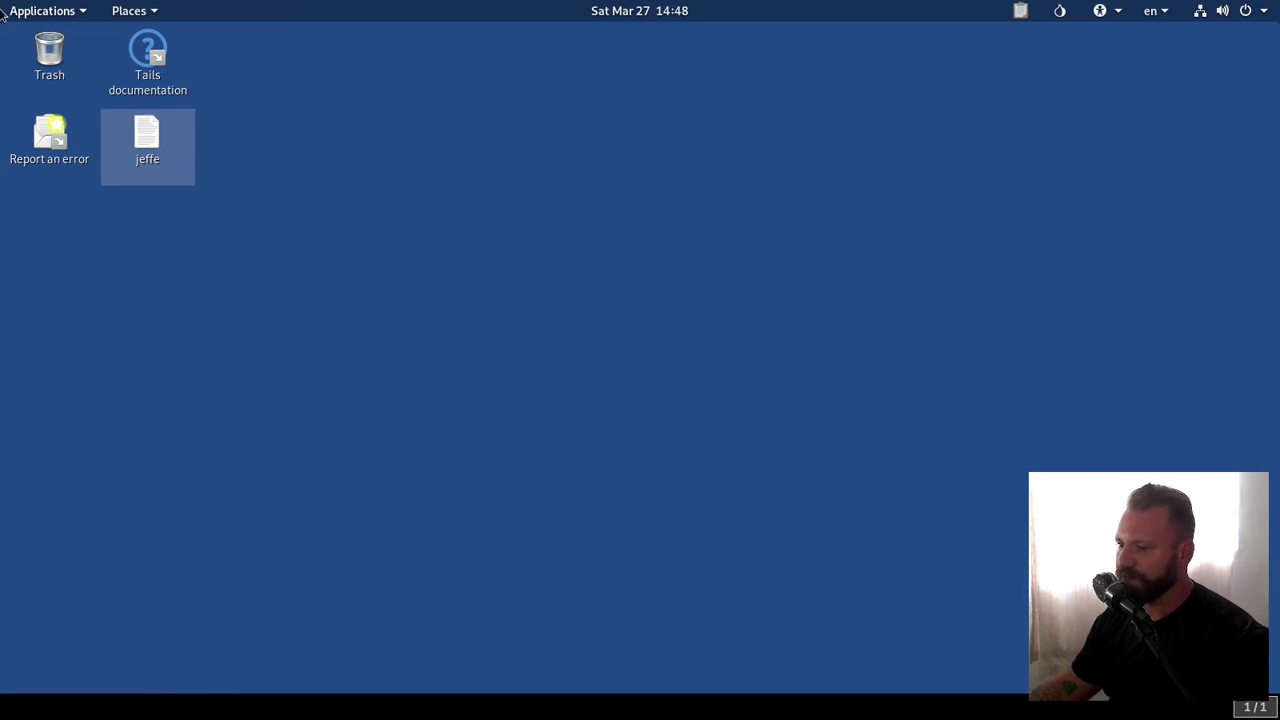
# - Launch the Videos player from the Sound & Video applications and restore its maximized window to a smaller size
pyautogui.click(12, 12)
pyautogui.moveTo(67, 238)
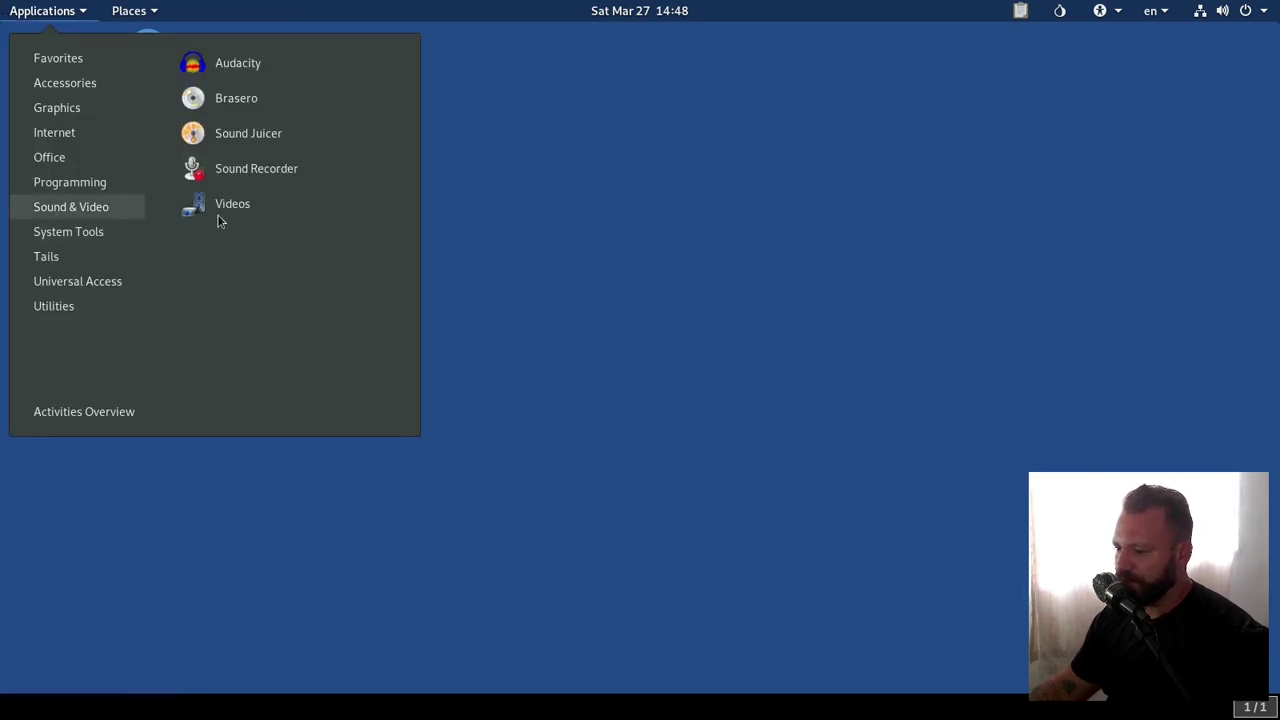
pyautogui.click(223, 208)
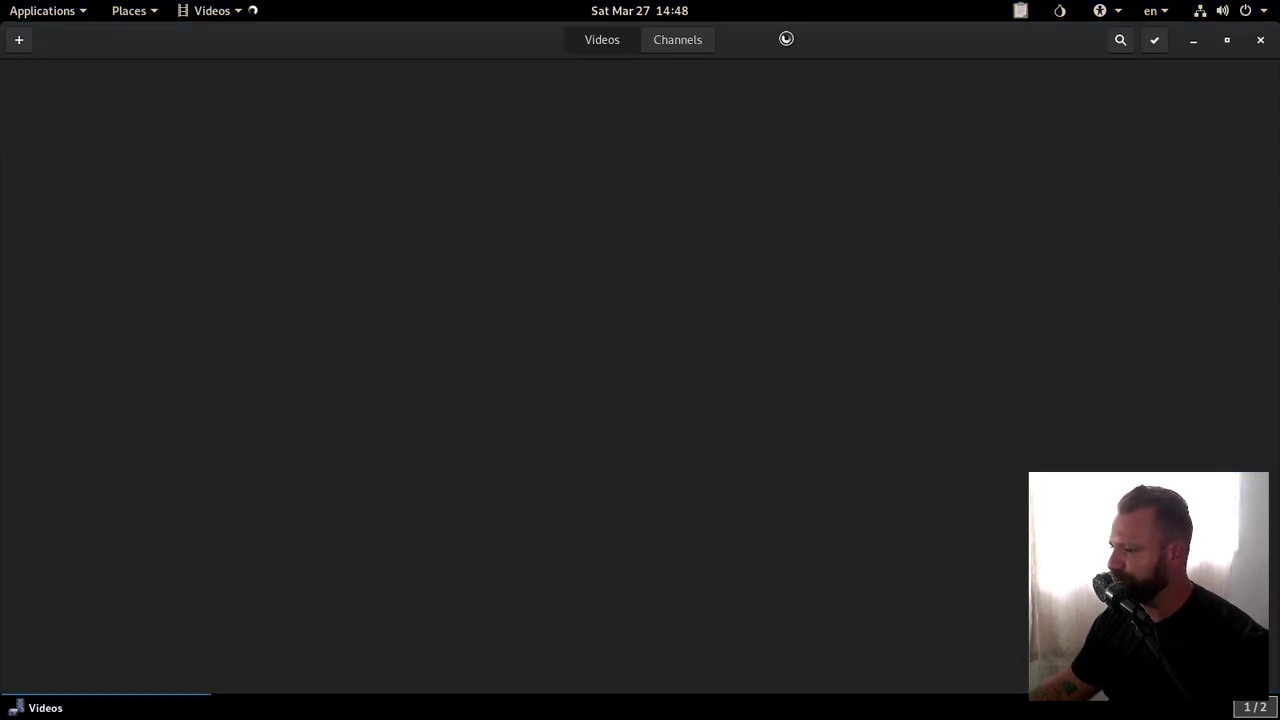
pyautogui.doubleClick(786, 38)
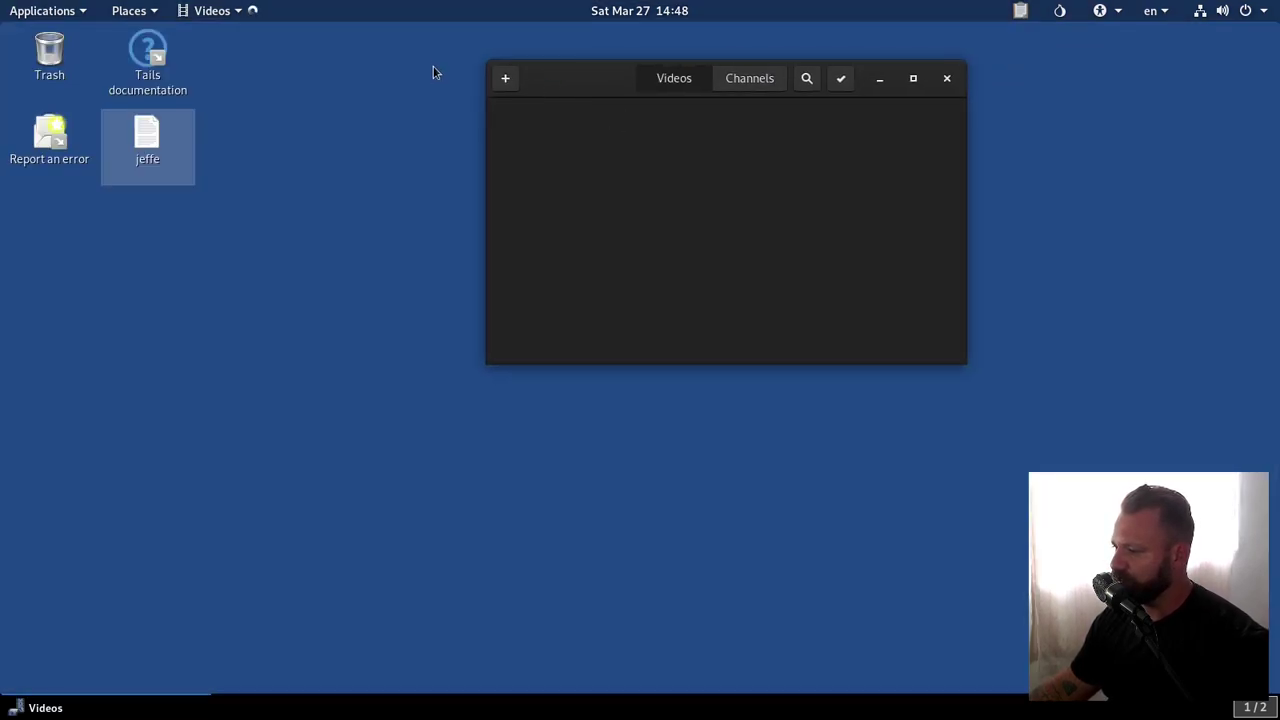
# - View the Add Web Video dialog in the Videos player, cancel it, and quit the player
pyautogui.click(507, 79)
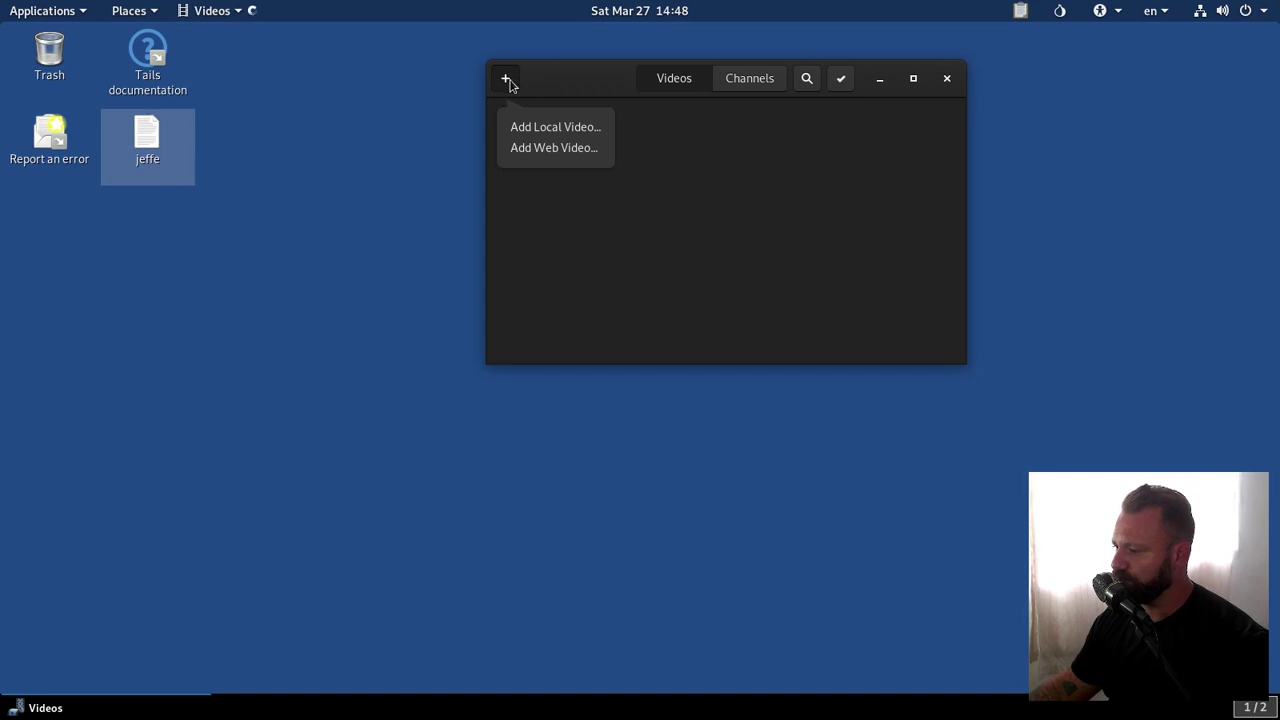
pyautogui.click(510, 84)
pyautogui.click(503, 82)
pyautogui.click(543, 150)
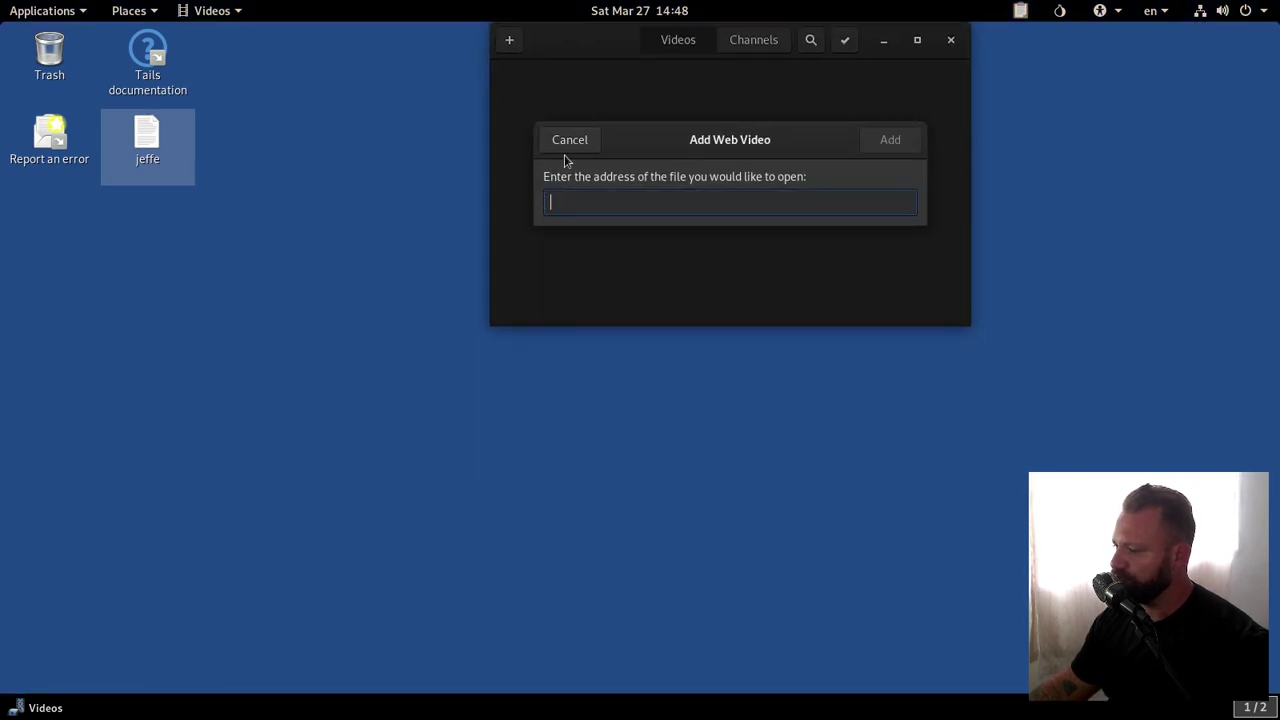
pyautogui.click(566, 140)
pyautogui.hotkey('ctrl', 'q')
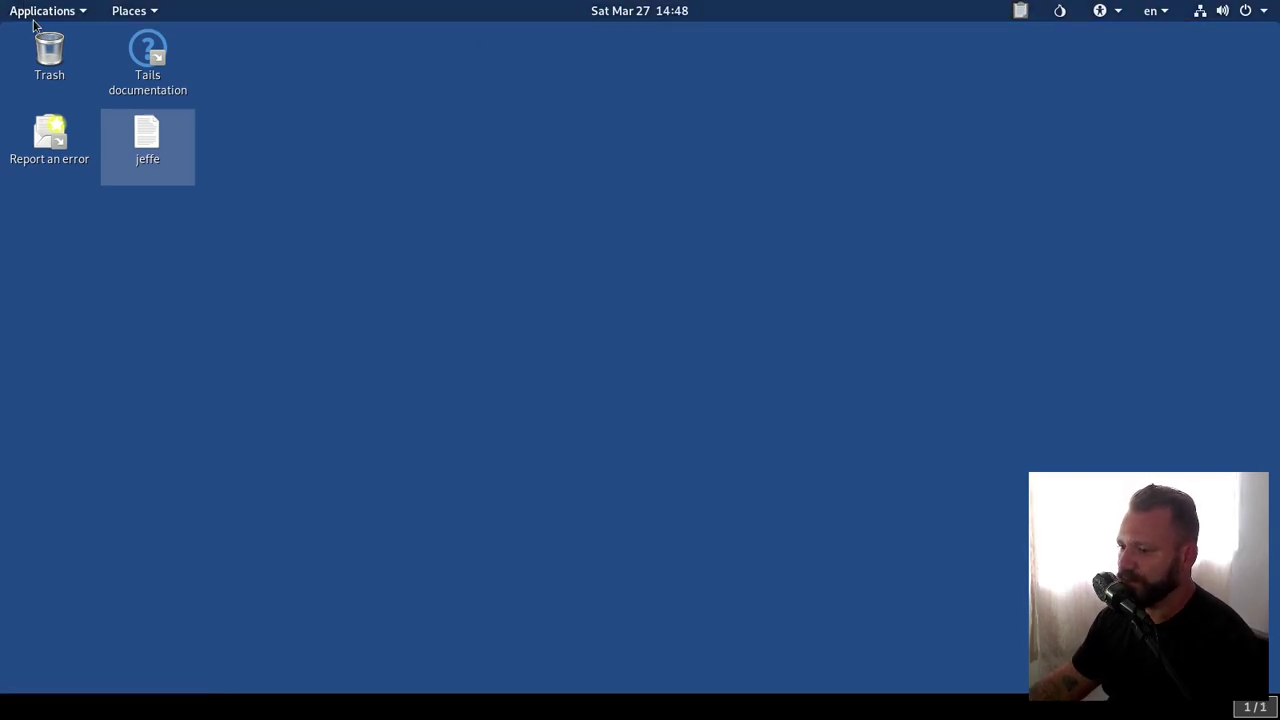
# - Show the System Tools category of the installed applications
pyautogui.click(35, 12)
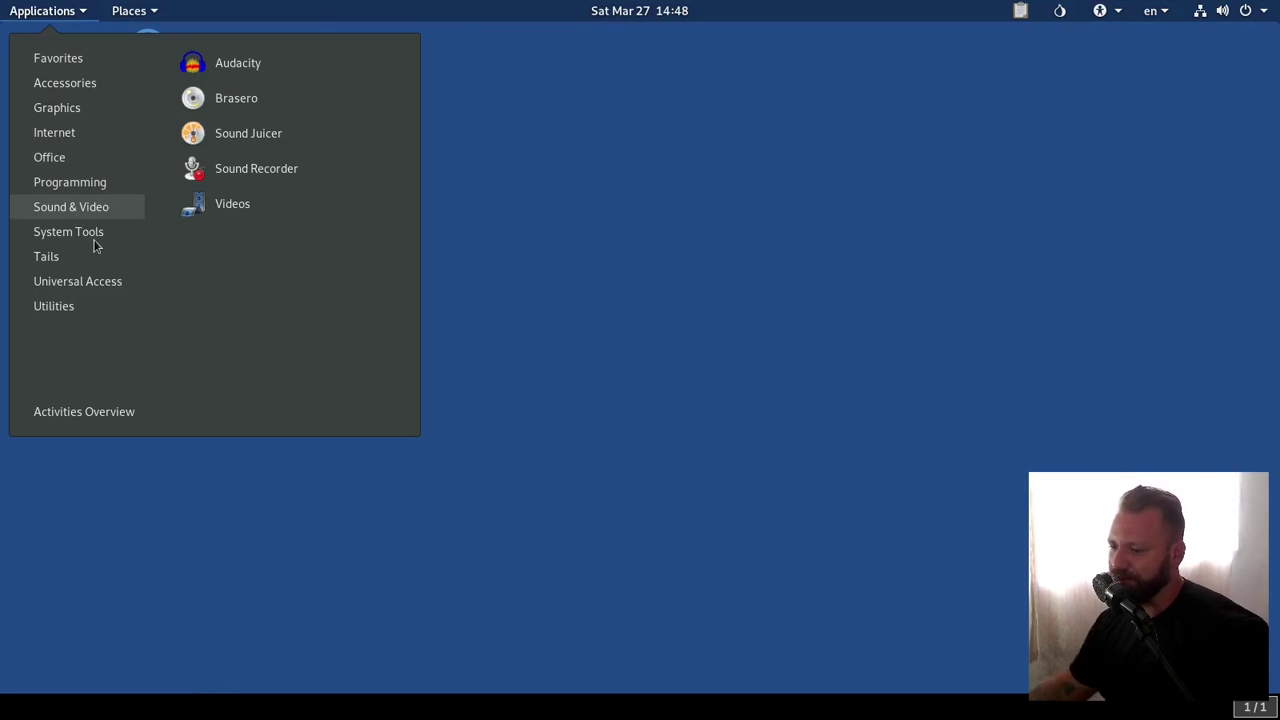
pyautogui.moveTo(94, 237)
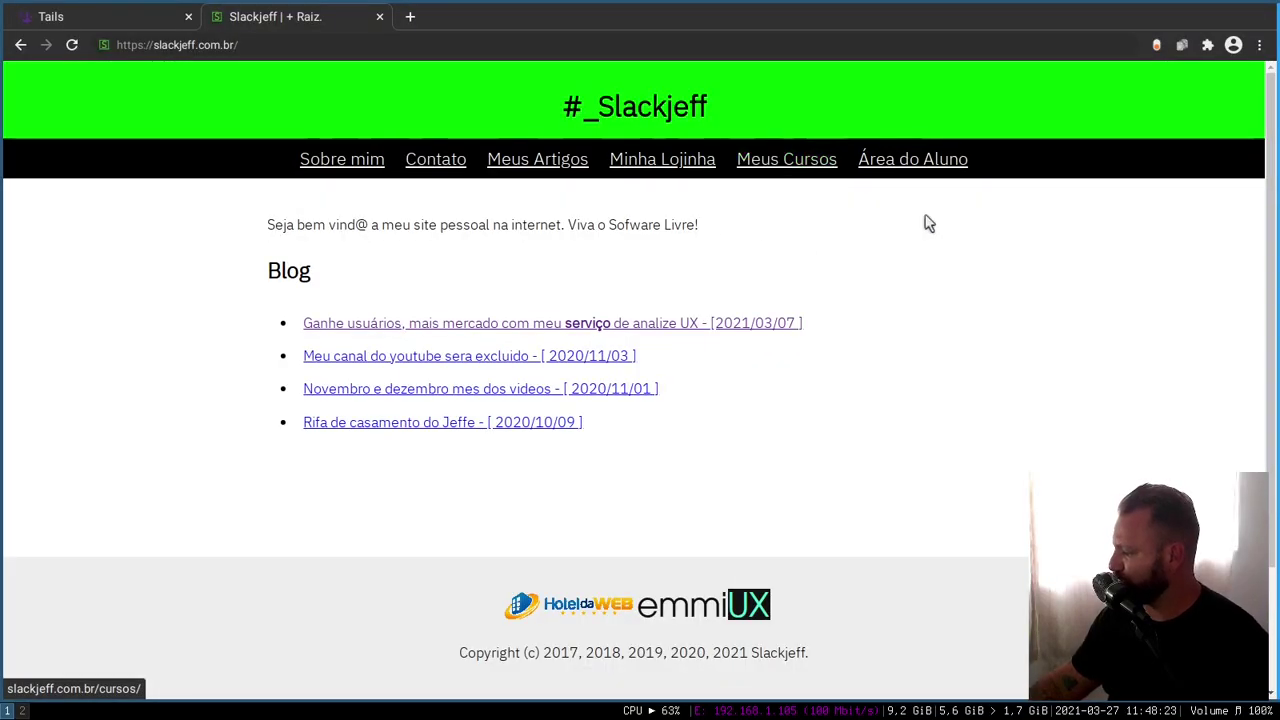
# - Open the Meus Cursos page on the Slackjeff site and review the PACOTÃO package's course list, prices and payment options
pyautogui.click(808, 162)
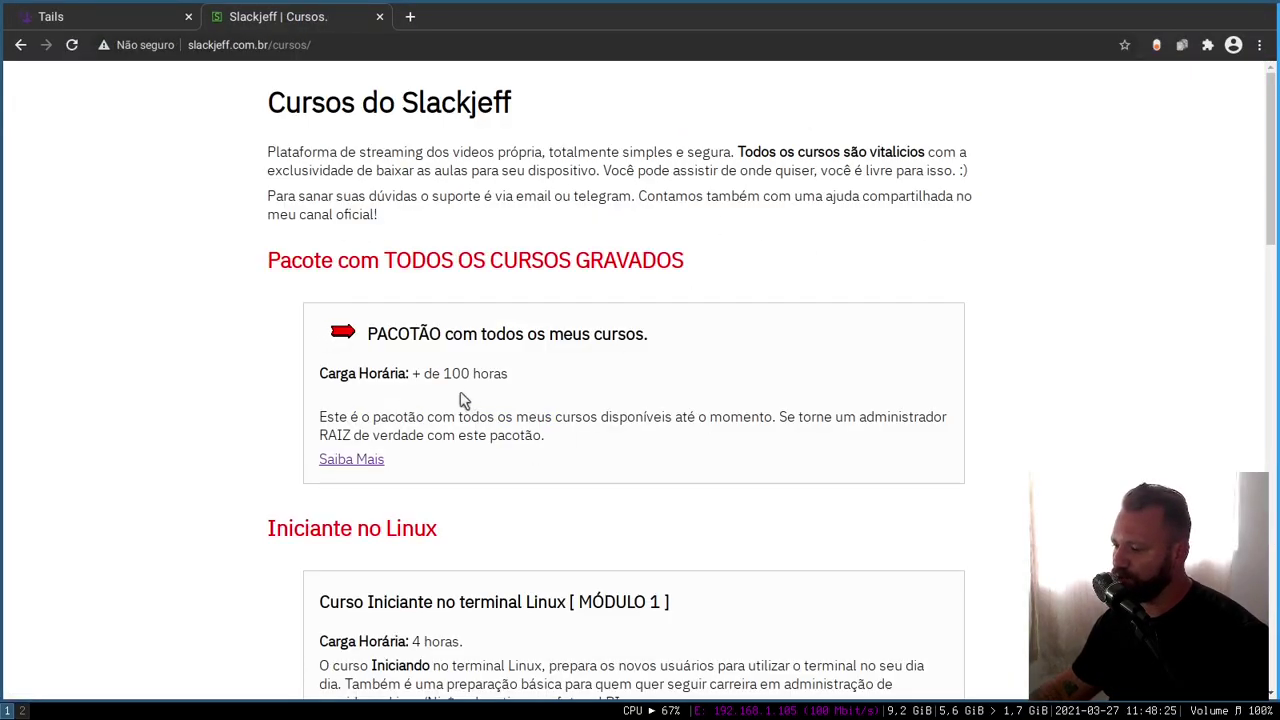
pyautogui.click(352, 459)
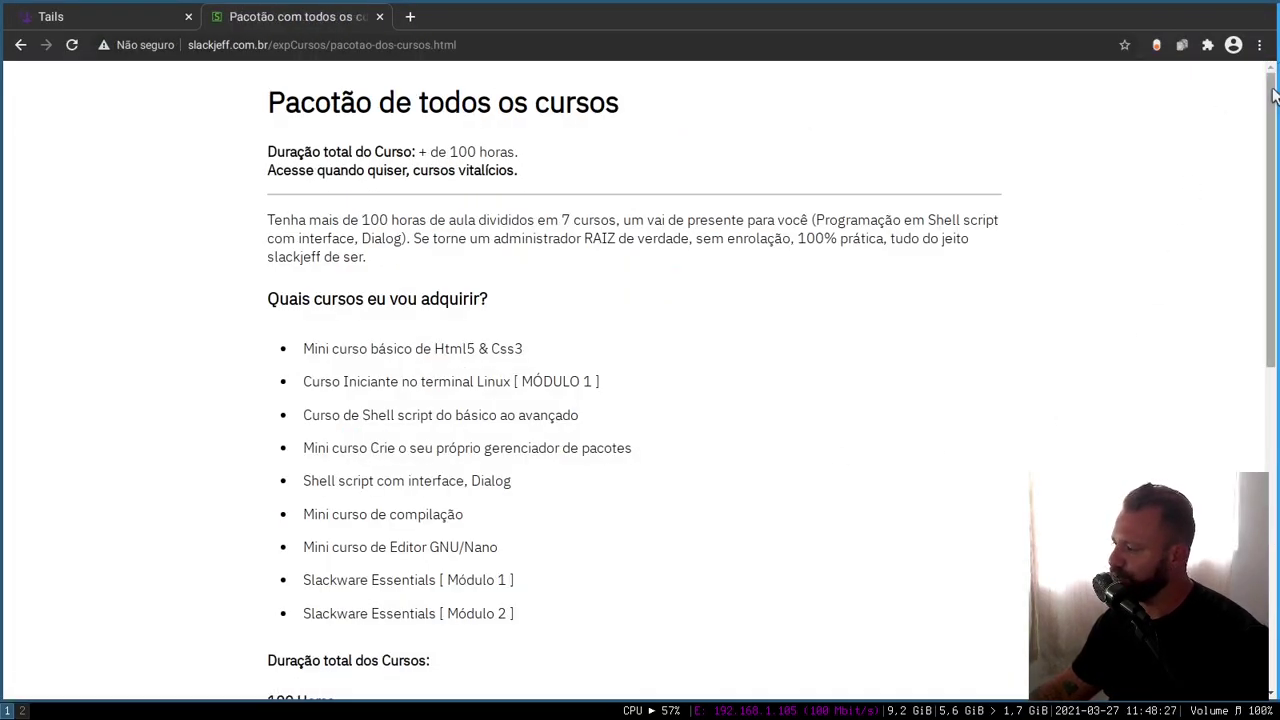
pyautogui.scroll(-1, 1268, 135)
pyautogui.scroll(-6, 1268, 135)
pyautogui.moveTo(435, 141); pyautogui.dragTo(977, 147)
pyautogui.moveTo(785, 99); pyautogui.dragTo(407, 97)
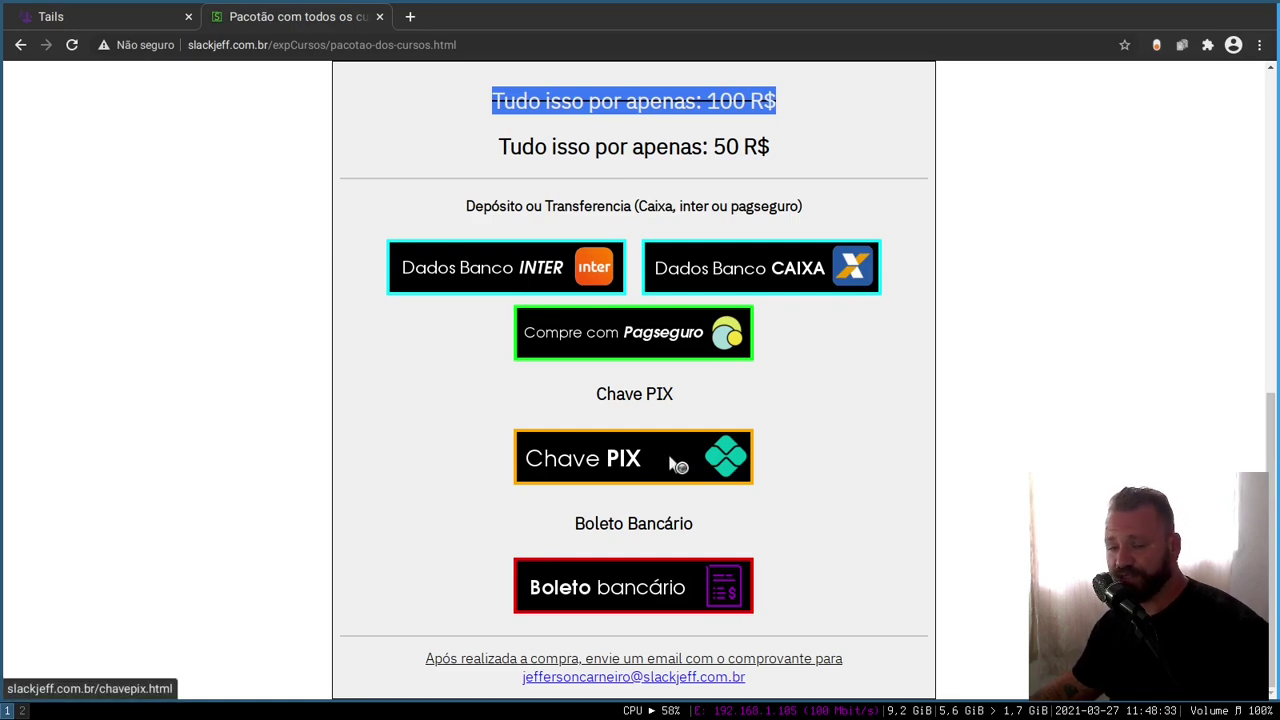
pyautogui.scroll(3, 1274, 534)
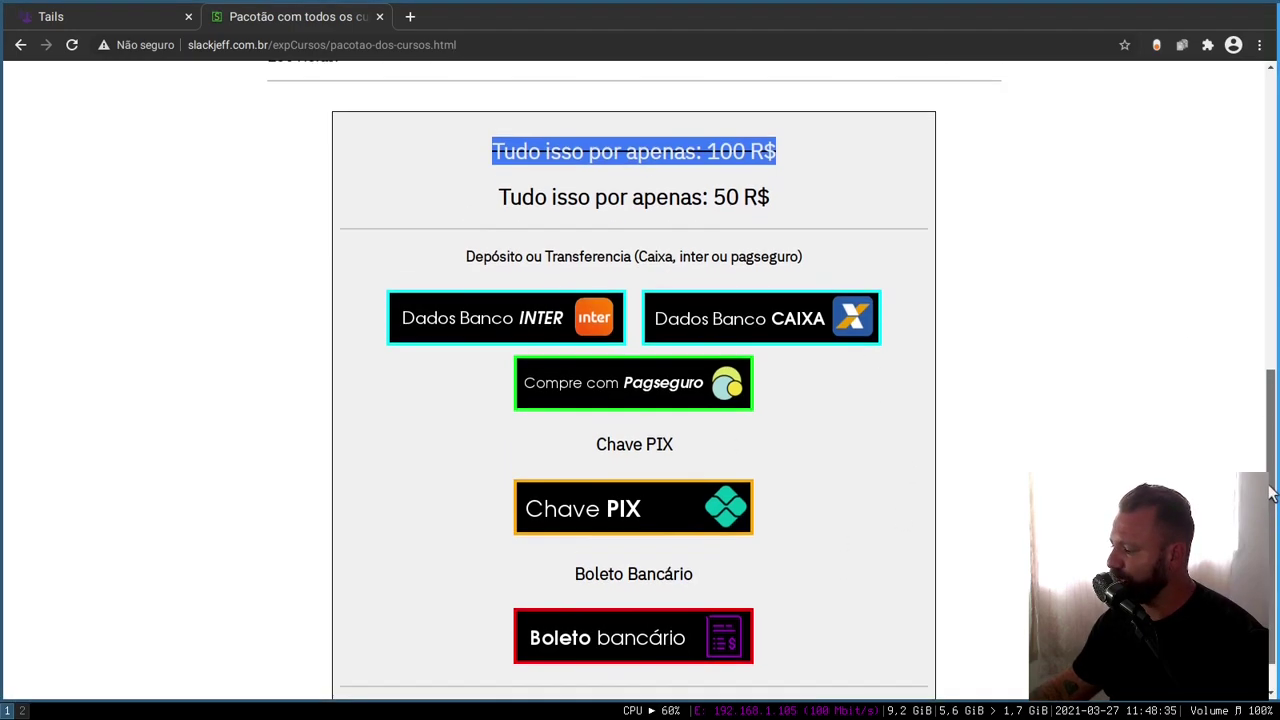
pyautogui.click(1094, 366)
pyautogui.scroll(10, 1268, 420)
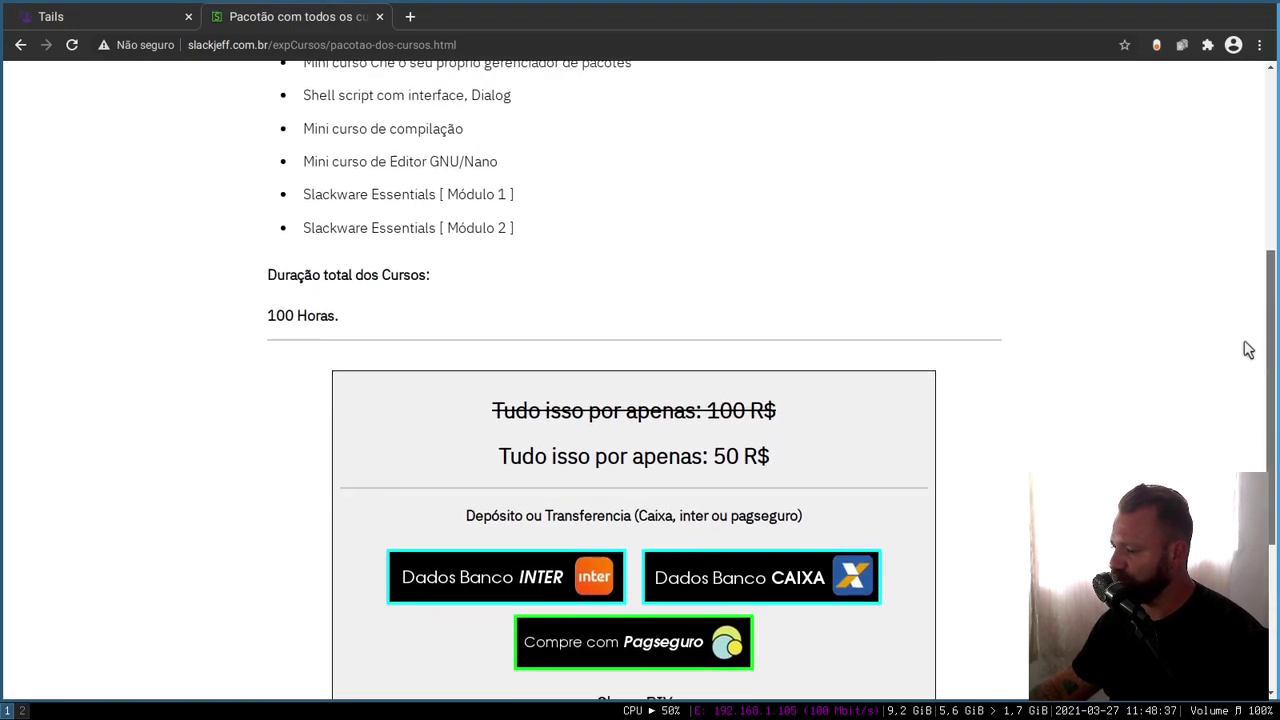
# - Return to the Tails virtual machine in full screen and launch Tails Installer from the System Tools applications
pyautogui.click(22, 710)
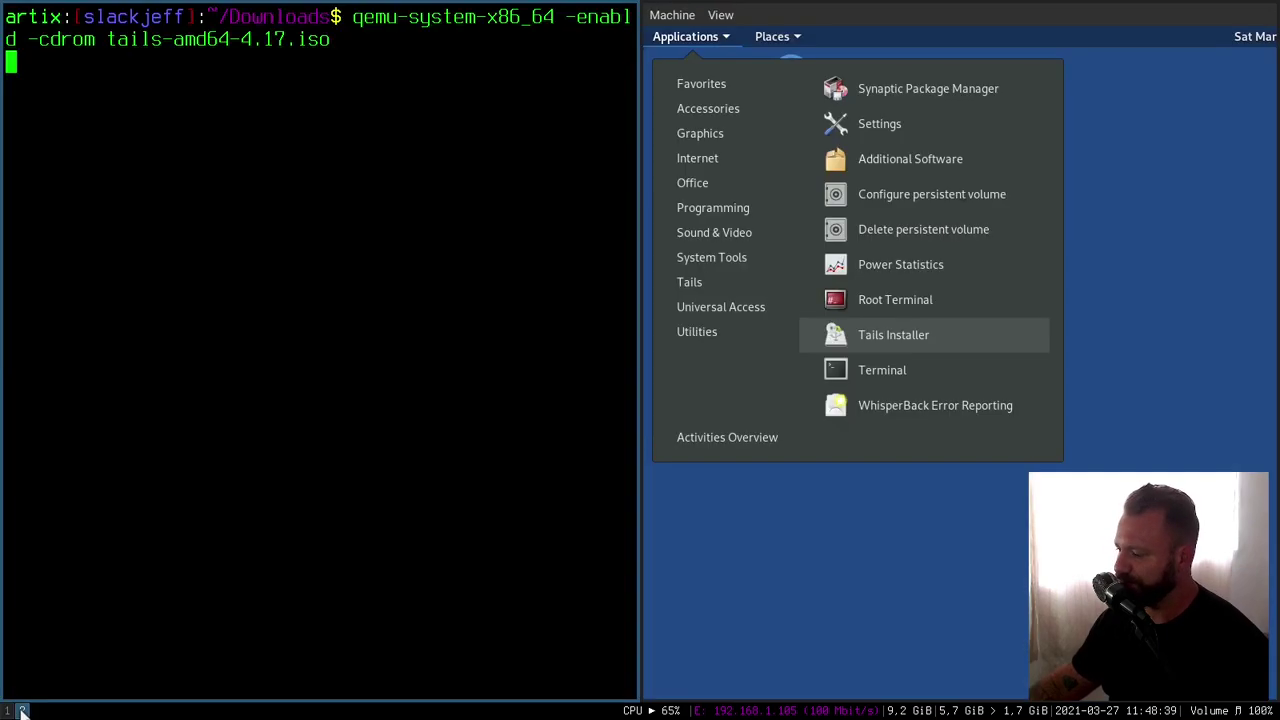
pyautogui.hotkey('ctrl', 'alt', 'f')
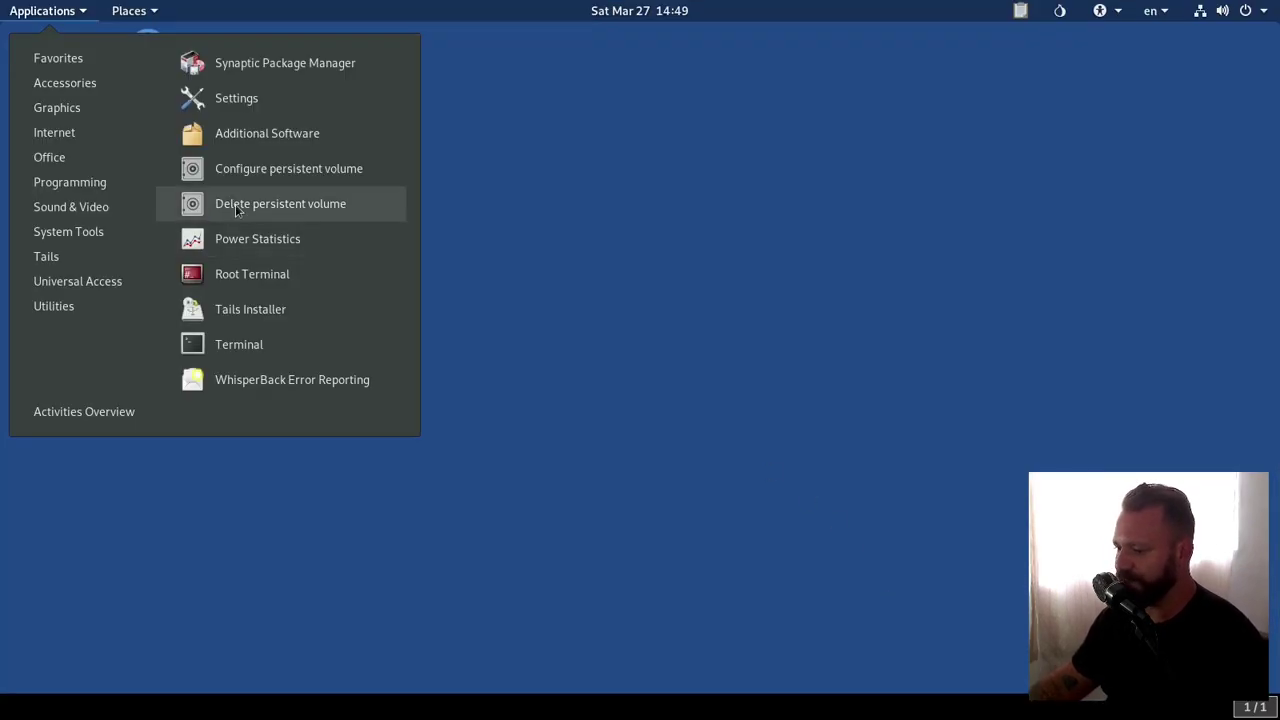
pyautogui.click(268, 313)
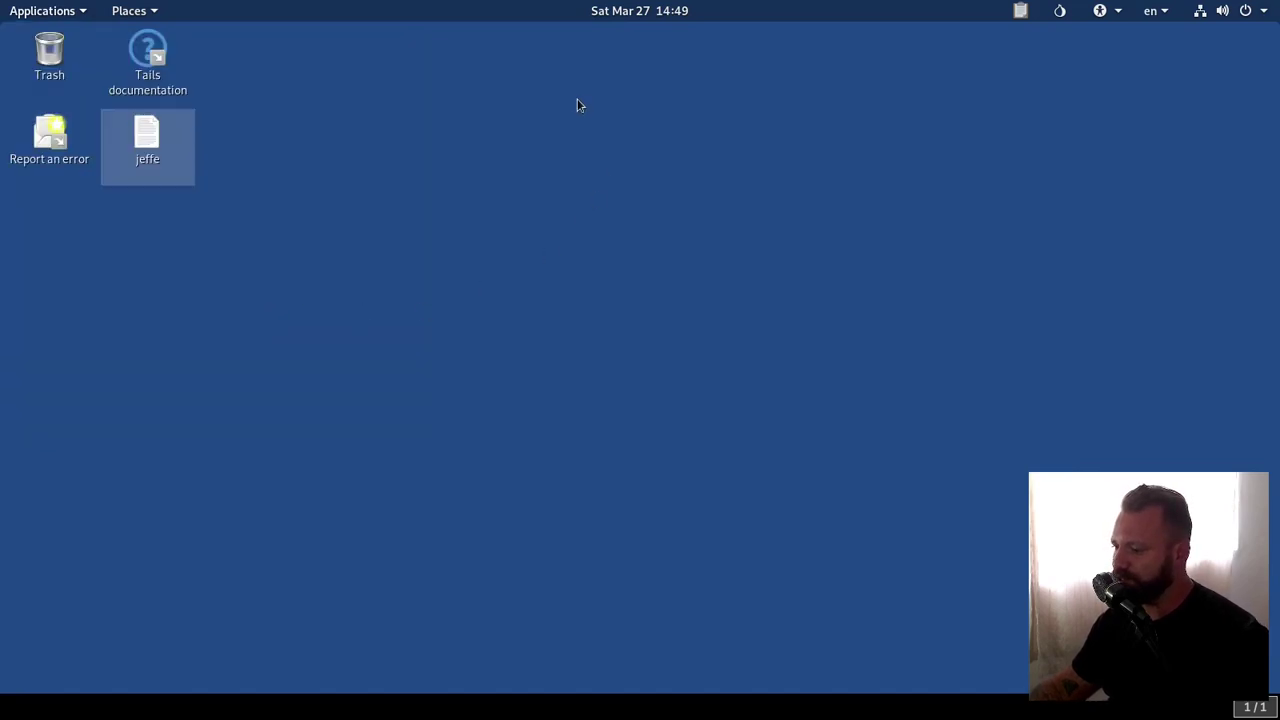
pyautogui.moveTo(641, 118); pyautogui.dragTo(645, 122)
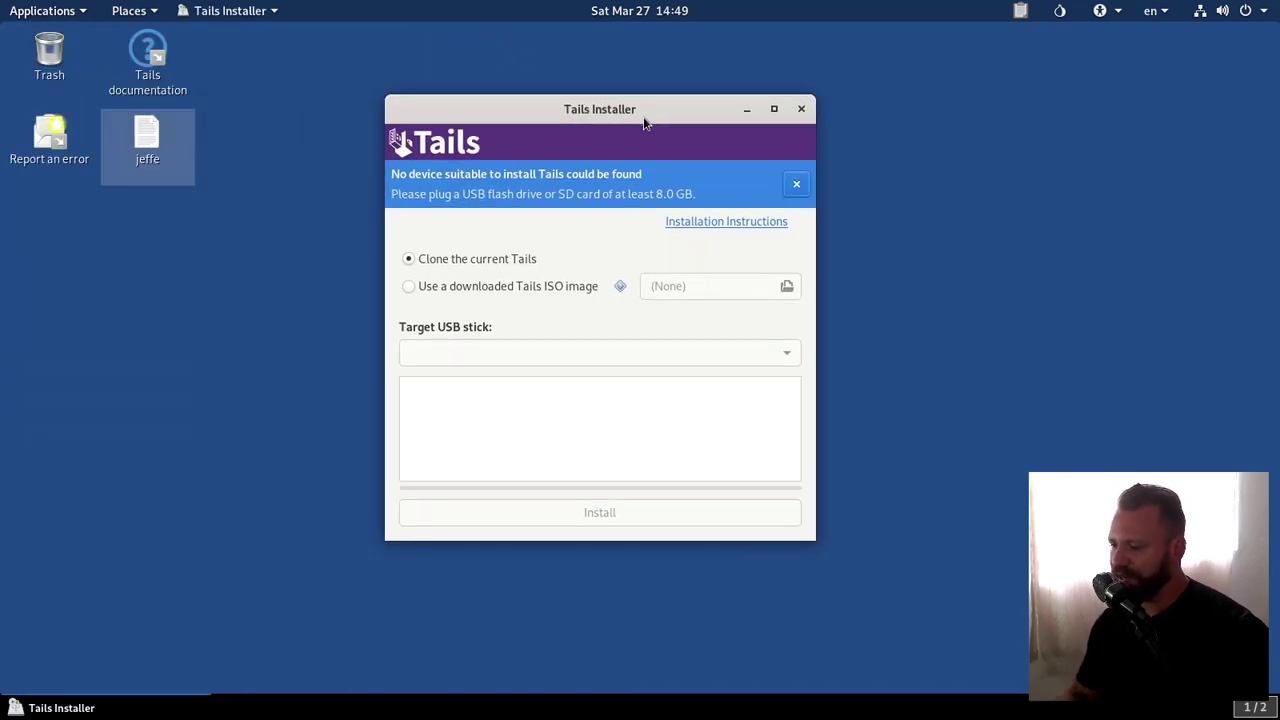
# - Close Tails Installer and launch Dasher from the Universal Access applications
pyautogui.moveTo(646, 116); pyautogui.dragTo(707, 117)
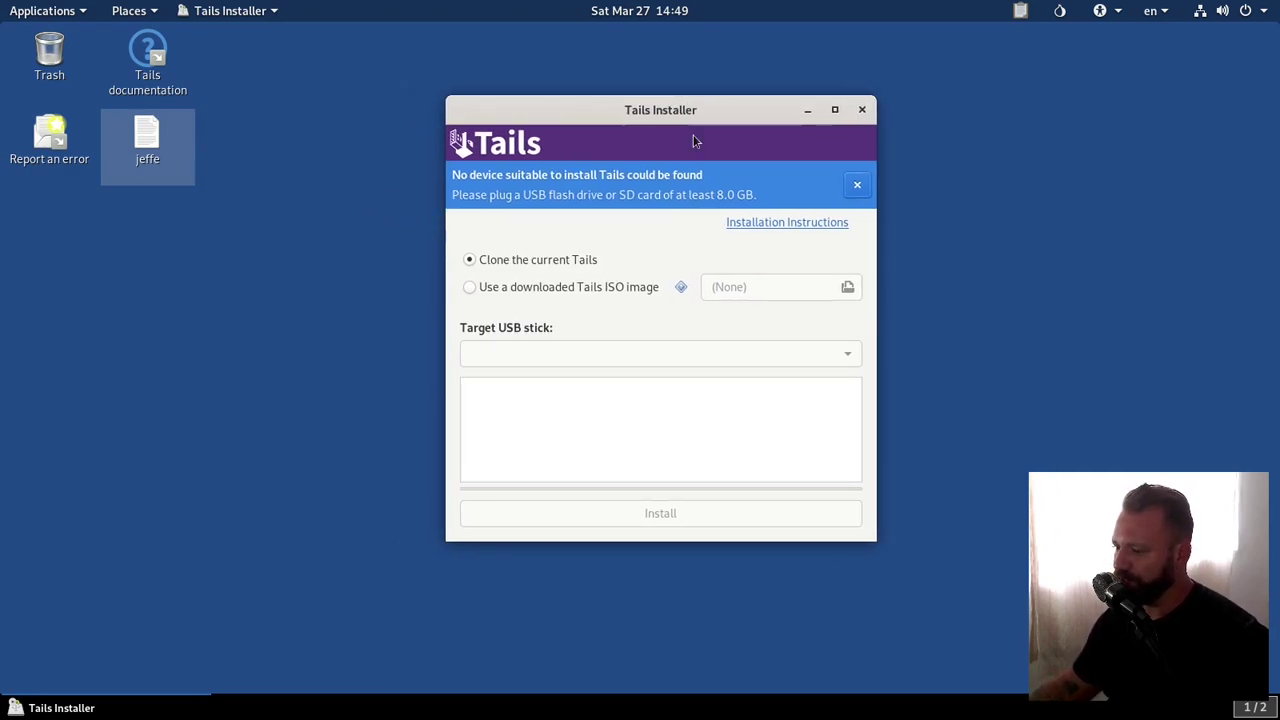
pyautogui.click(860, 111)
pyautogui.click(42, 10)
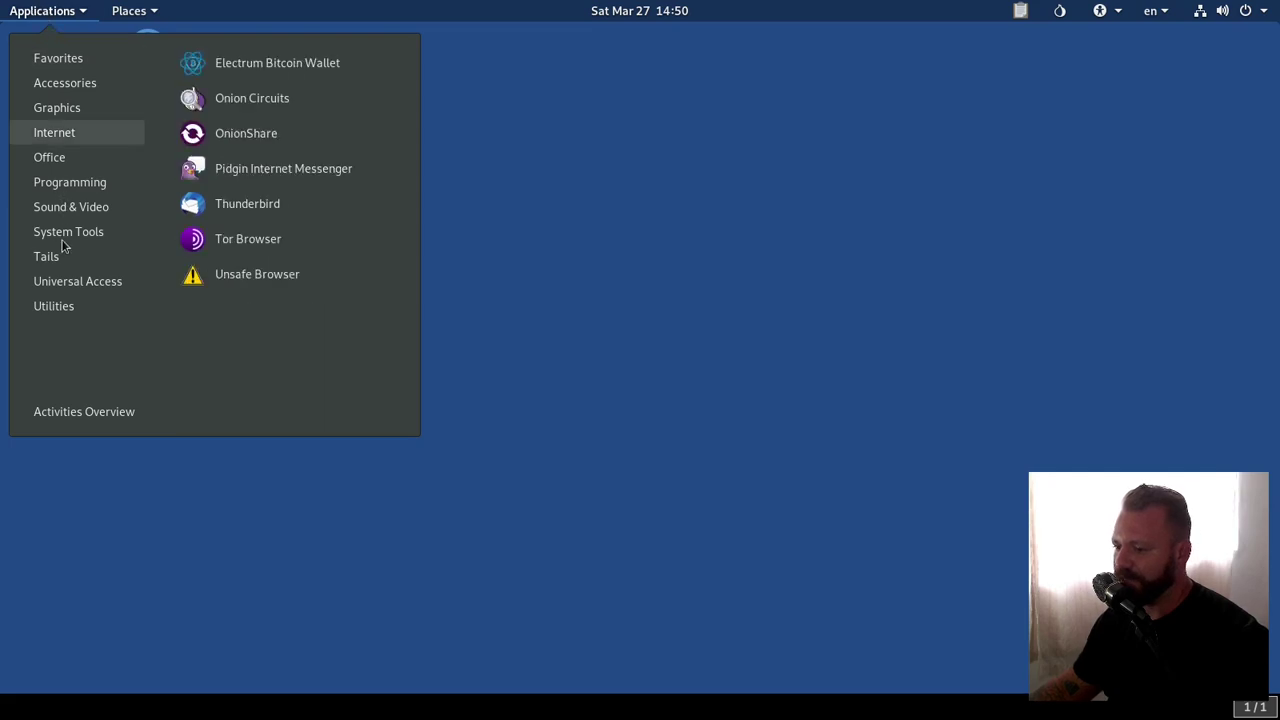
pyautogui.moveTo(58, 258)
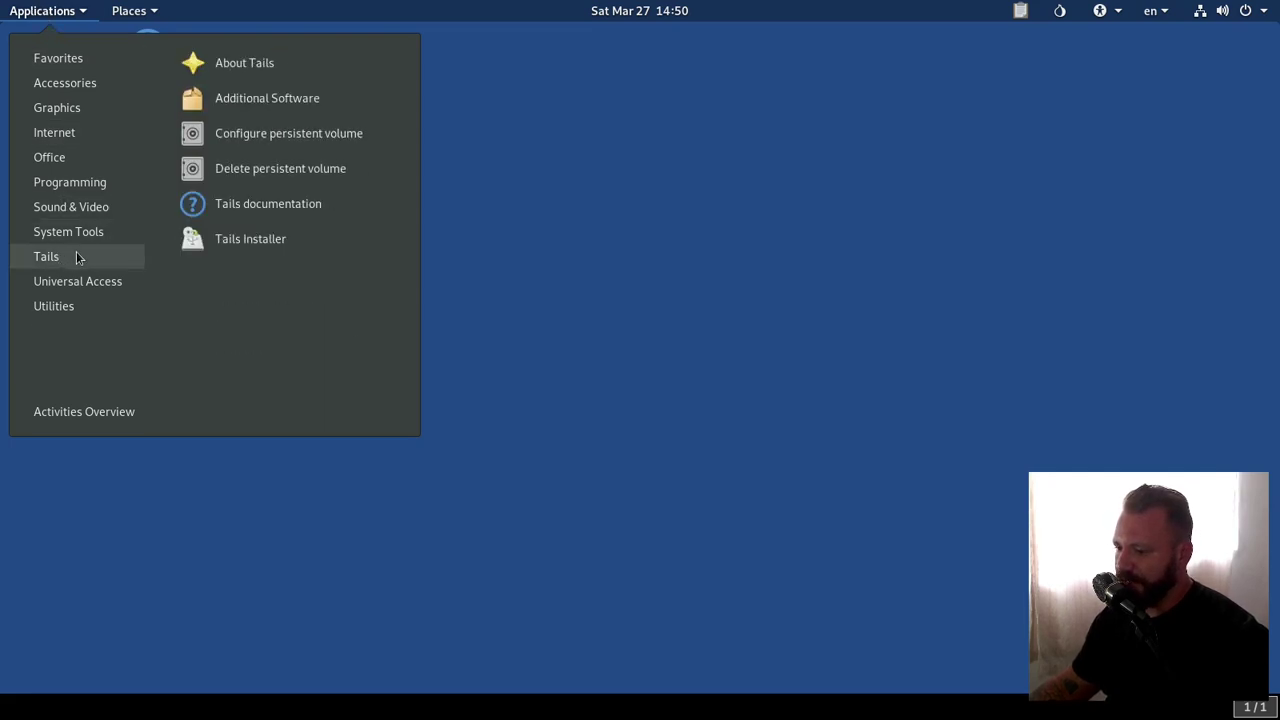
pyautogui.moveTo(77, 281)
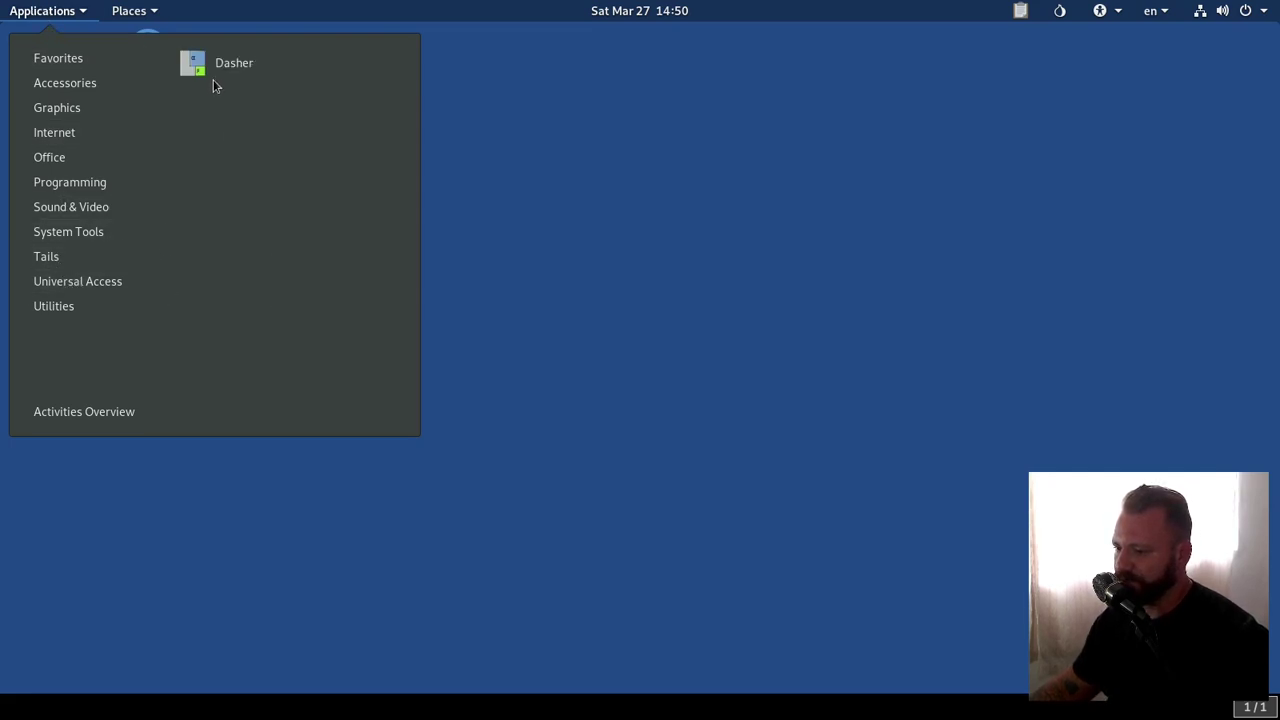
pyautogui.click(222, 70)
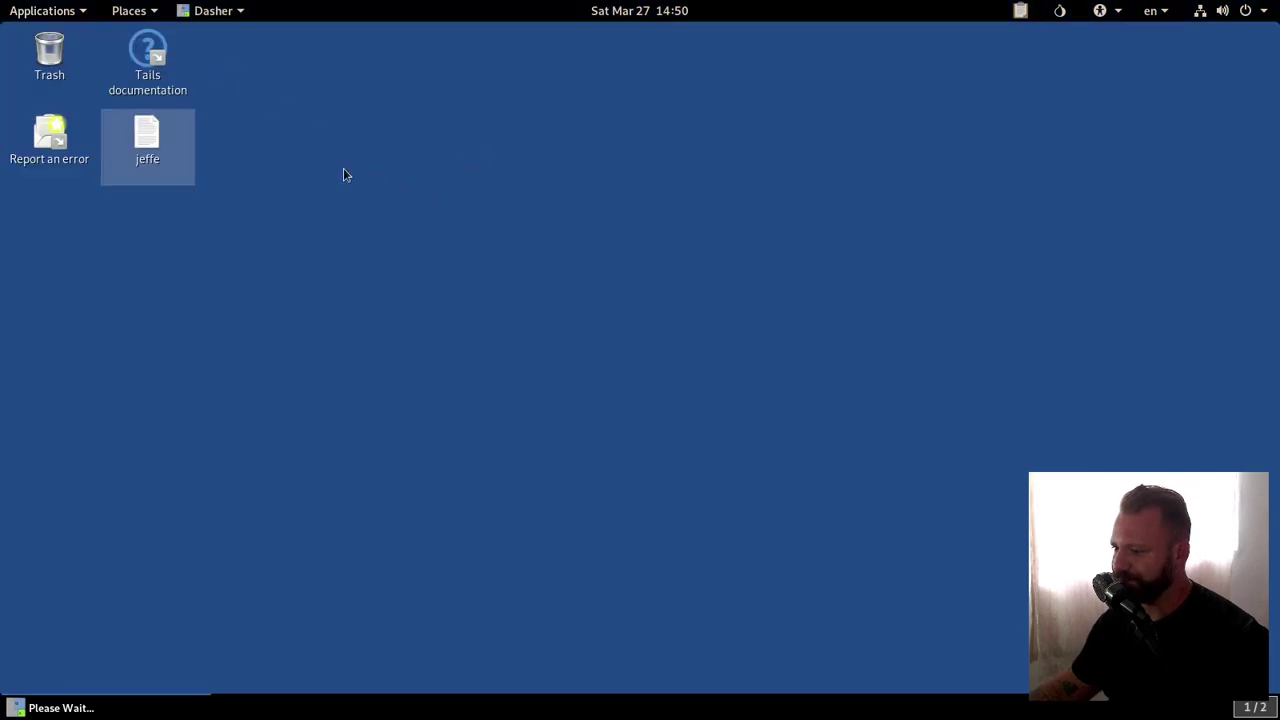
# - Move the Dasher window to the middle of the desktop, check its File commands, and close it
pyautogui.moveTo(251, 100); pyautogui.dragTo(576, 69)
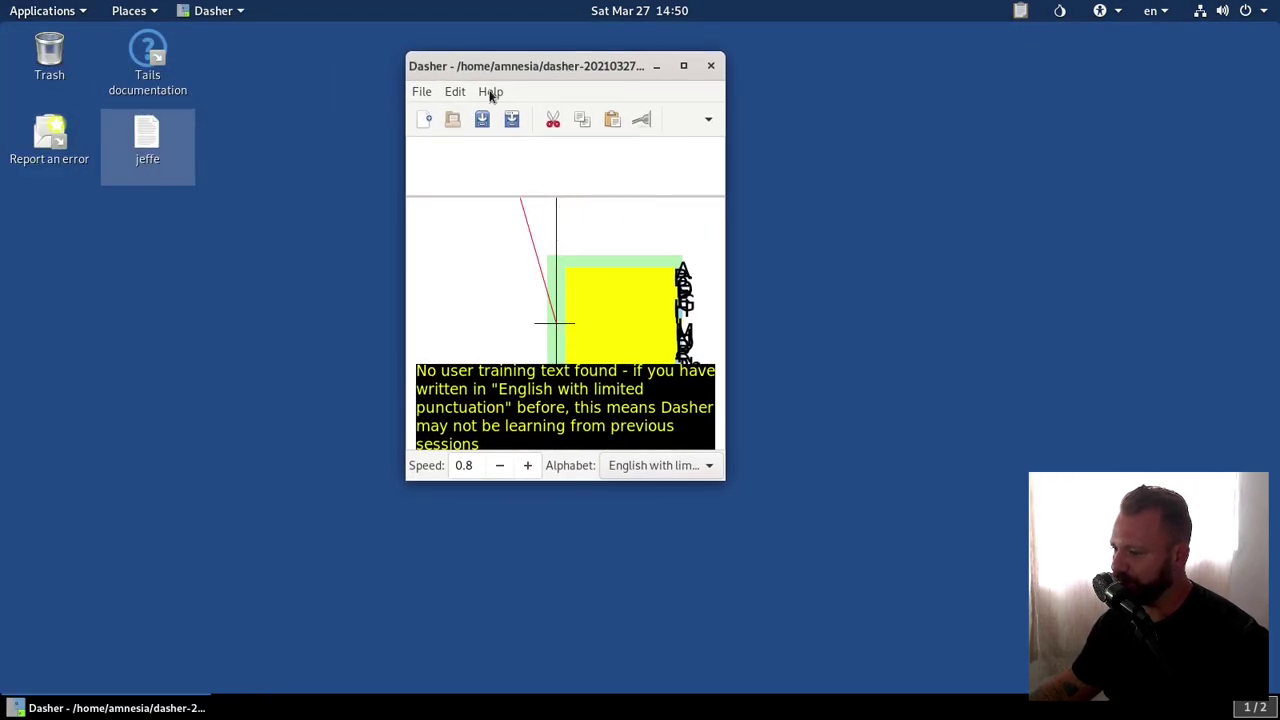
pyautogui.click(421, 91)
pyautogui.click(603, 128)
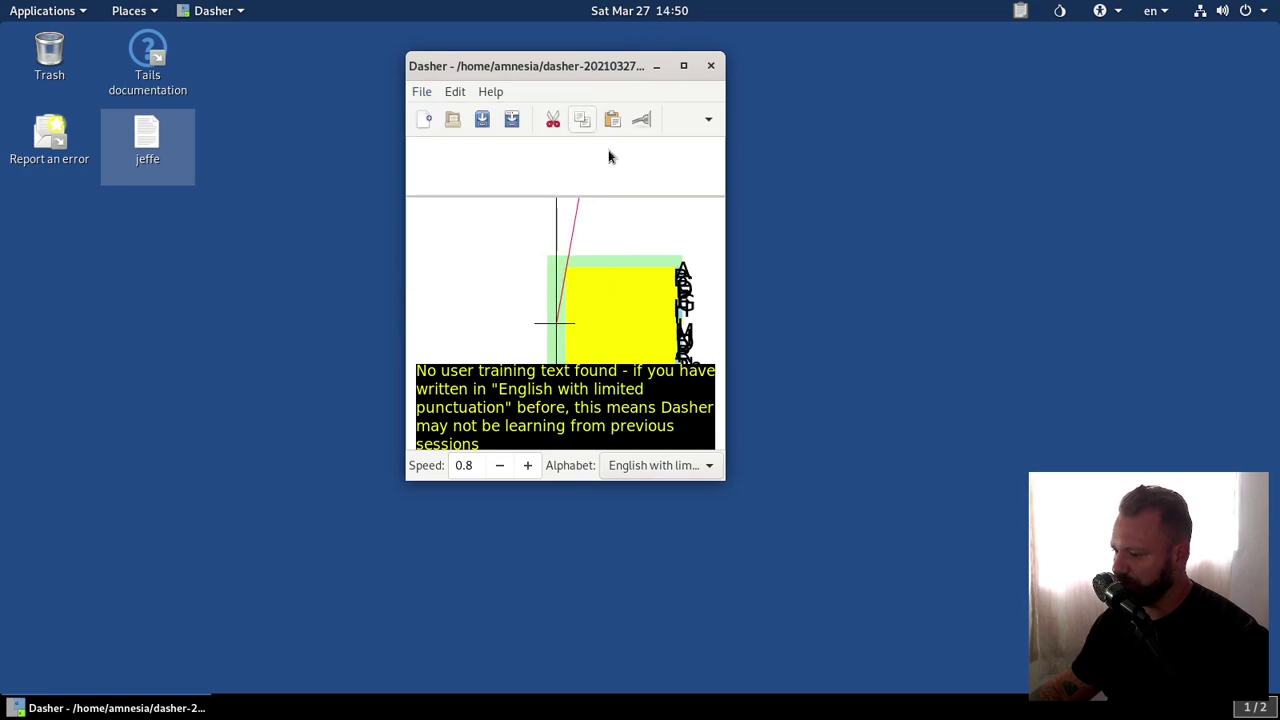
pyautogui.click(711, 67)
pyautogui.press('super')
pyautogui.click(614, 290)
pyautogui.click(614, 290)
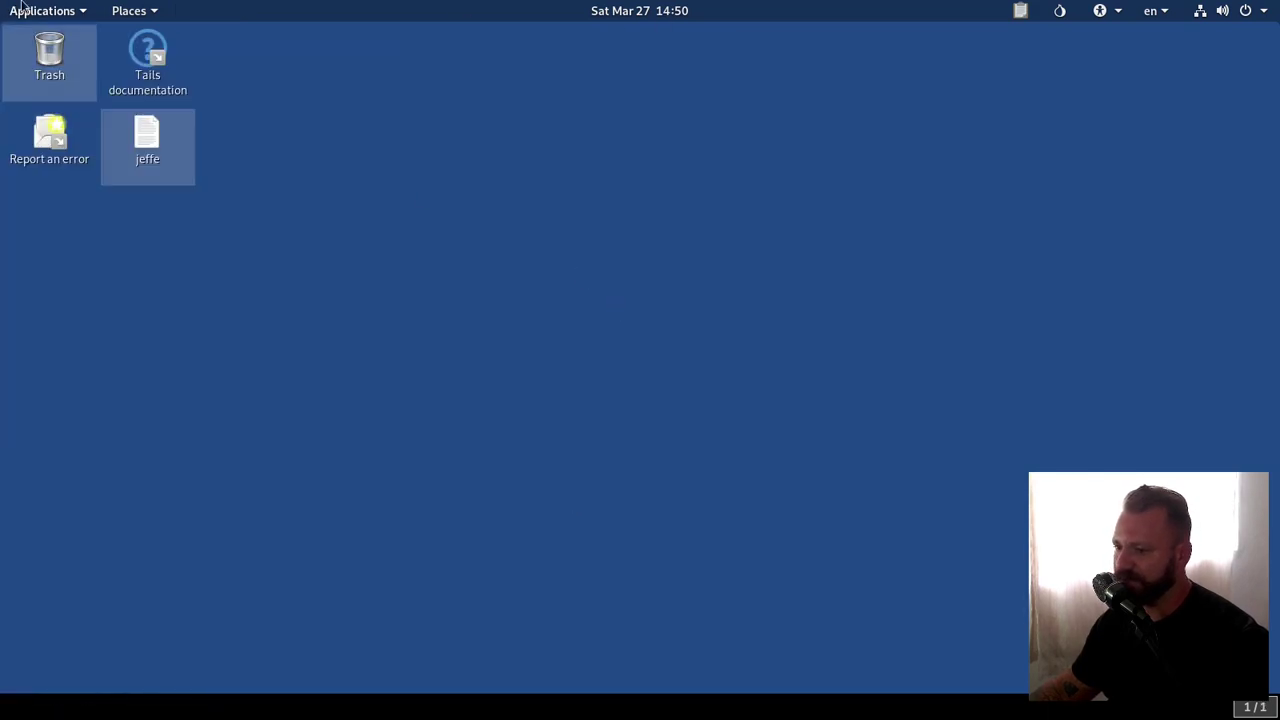
# - Launch GtkHash from the Accessories applications
pyautogui.click(16, 8)
pyautogui.moveTo(111, 131)
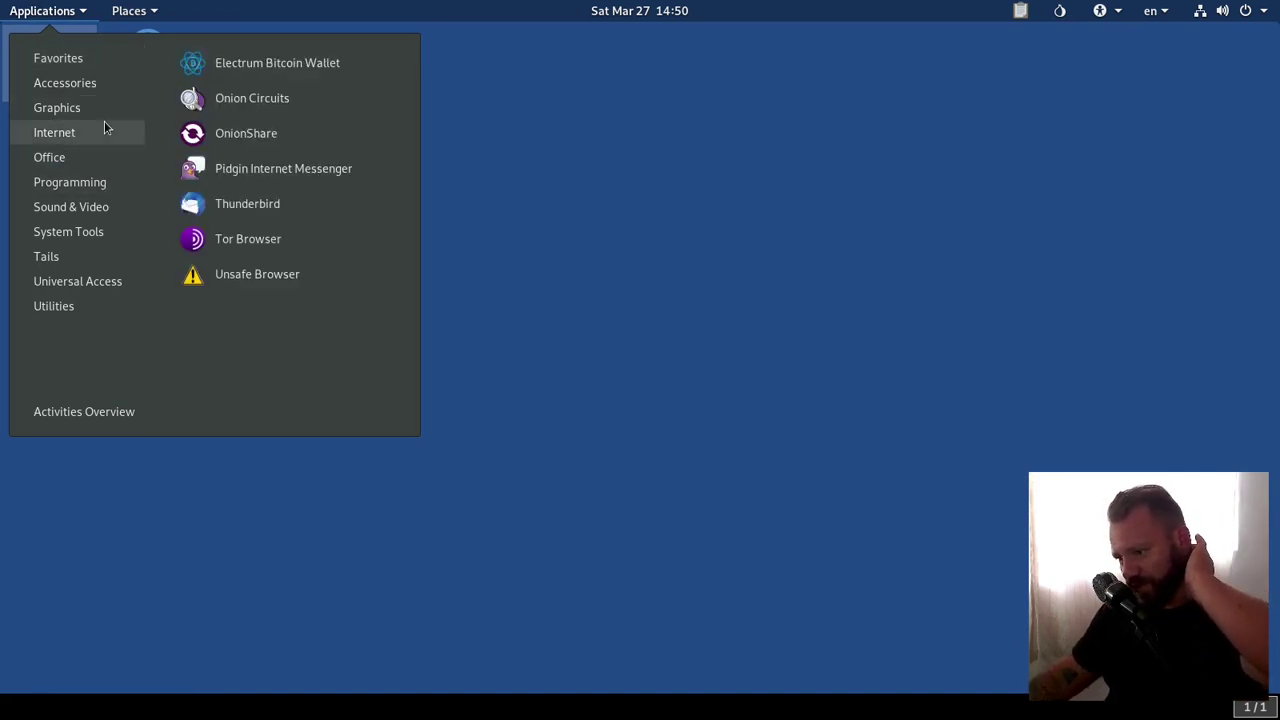
pyautogui.moveTo(80, 113)
pyautogui.moveTo(76, 81)
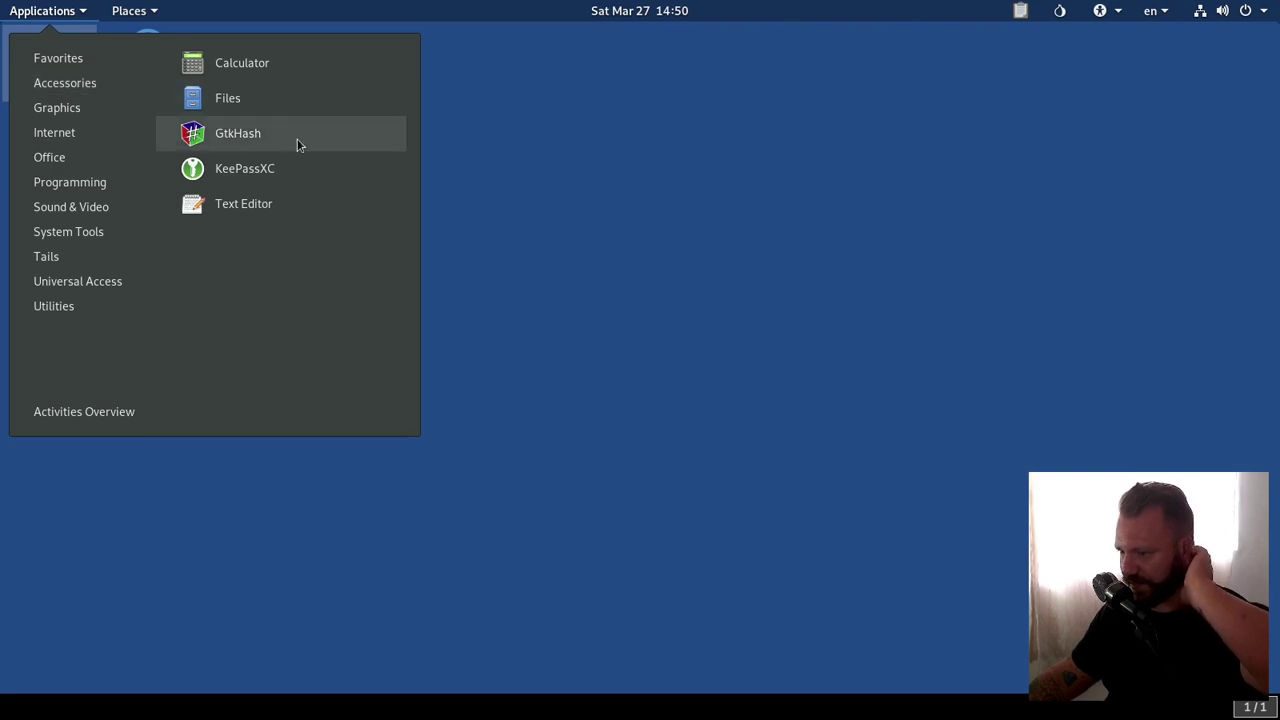
pyautogui.click(254, 134)
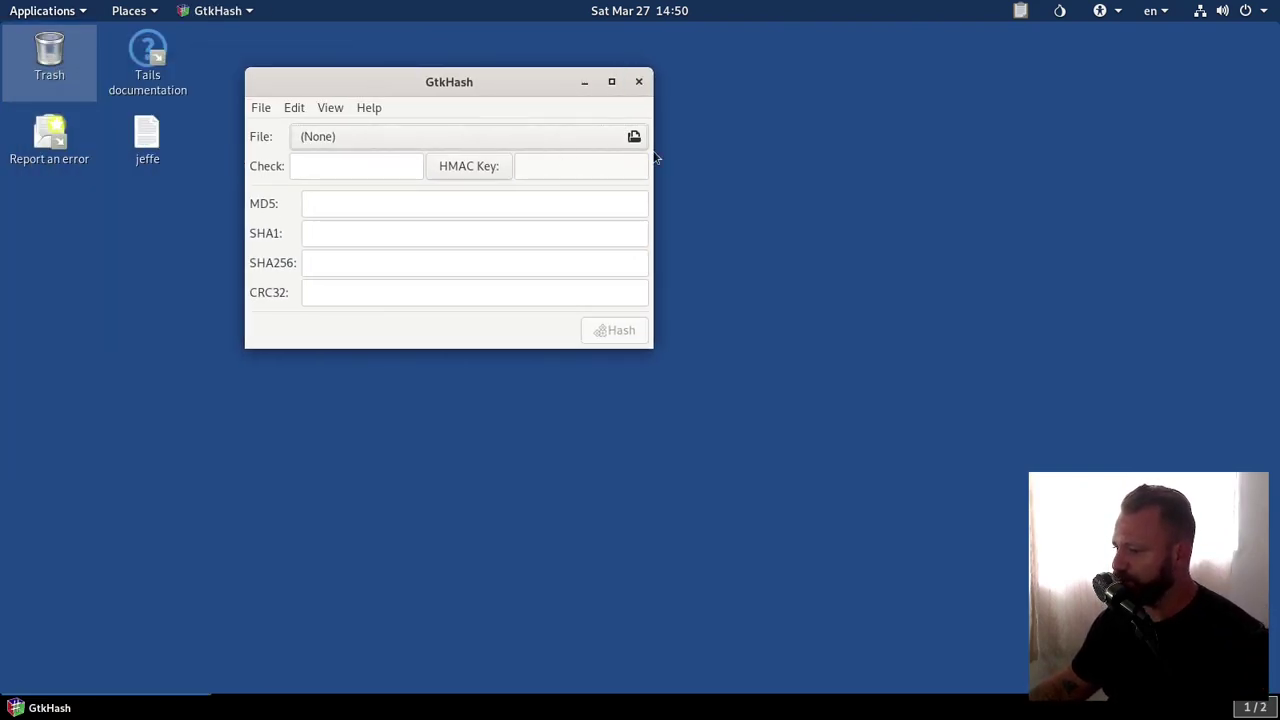
# - Choose the file jeffe from the Desktop folder as the file to hash
pyautogui.click(625, 140)
pyautogui.click(81, 140)
pyautogui.write('ffffffff')
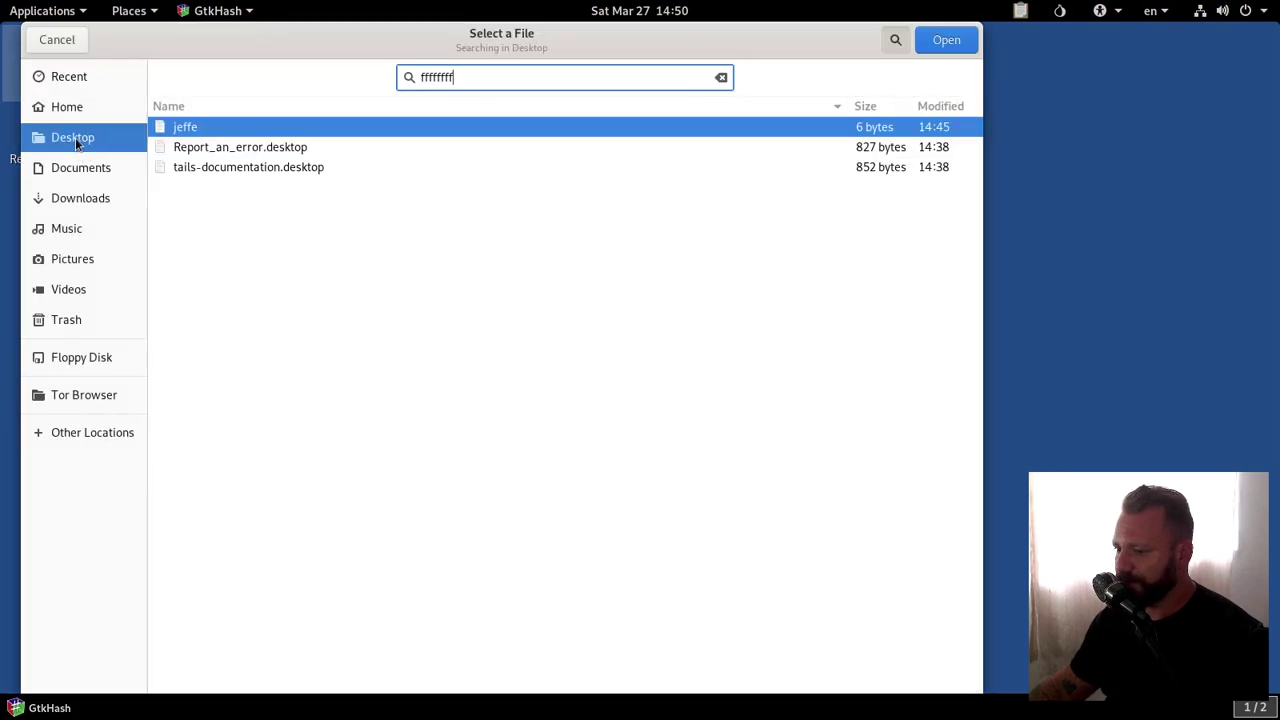
pyautogui.write('fffffffffffffffffffffffffffffffffffffff')
pyautogui.doubleClick(180, 128)
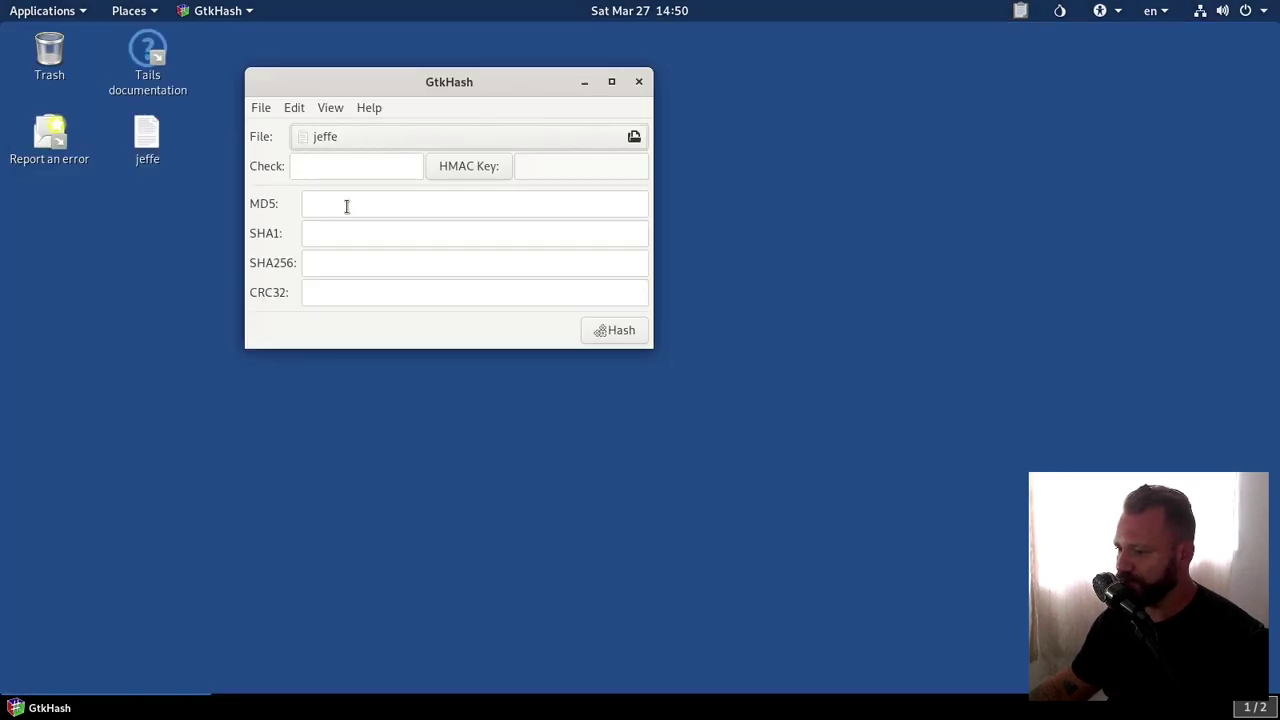
# - Generate the MD5, SHA1, SHA256 and CRC32 hashes of jeffe, review the MD5 value, and close GtkHash
pyautogui.moveTo(450, 100); pyautogui.dragTo(484, 93)
pyautogui.click(649, 324)
pyautogui.moveTo(343, 197); pyautogui.dragTo(546, 197)
pyautogui.click(578, 197)
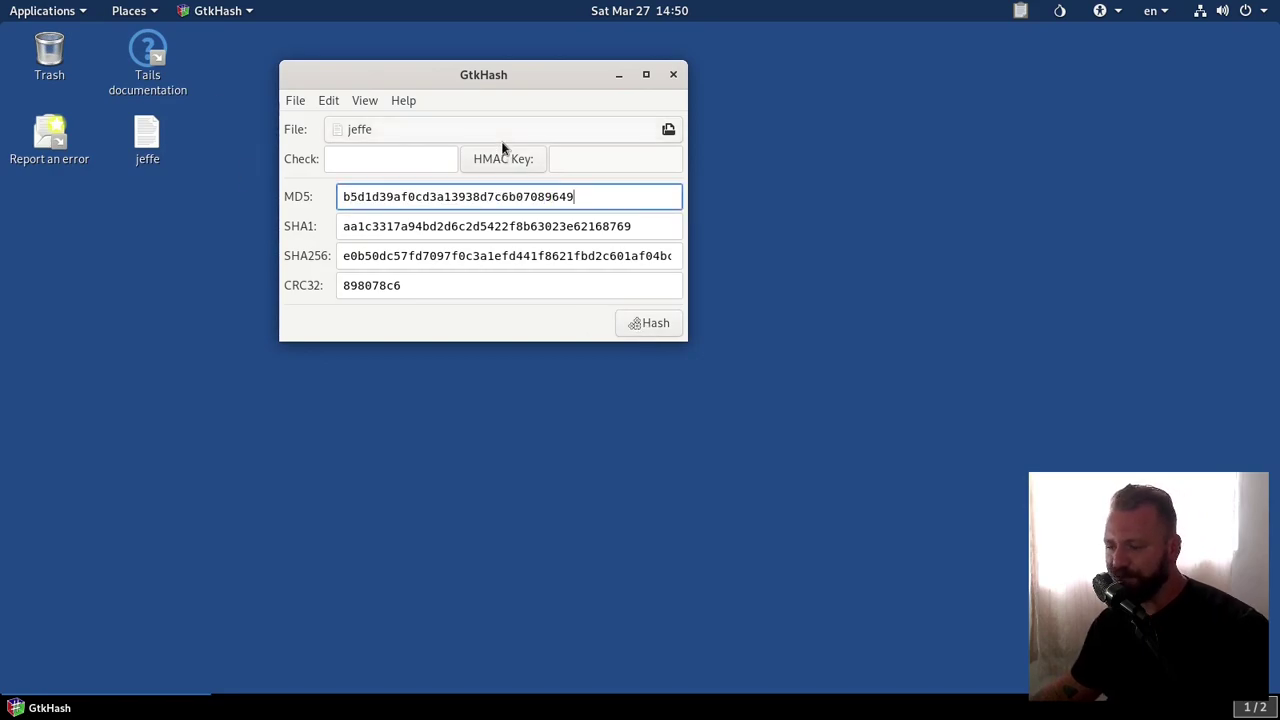
pyautogui.click(673, 75)
# - Review the Office, Utilities, Internet and Accessories categories of the installed applications, and return to the desktop
pyautogui.click(42, 10)
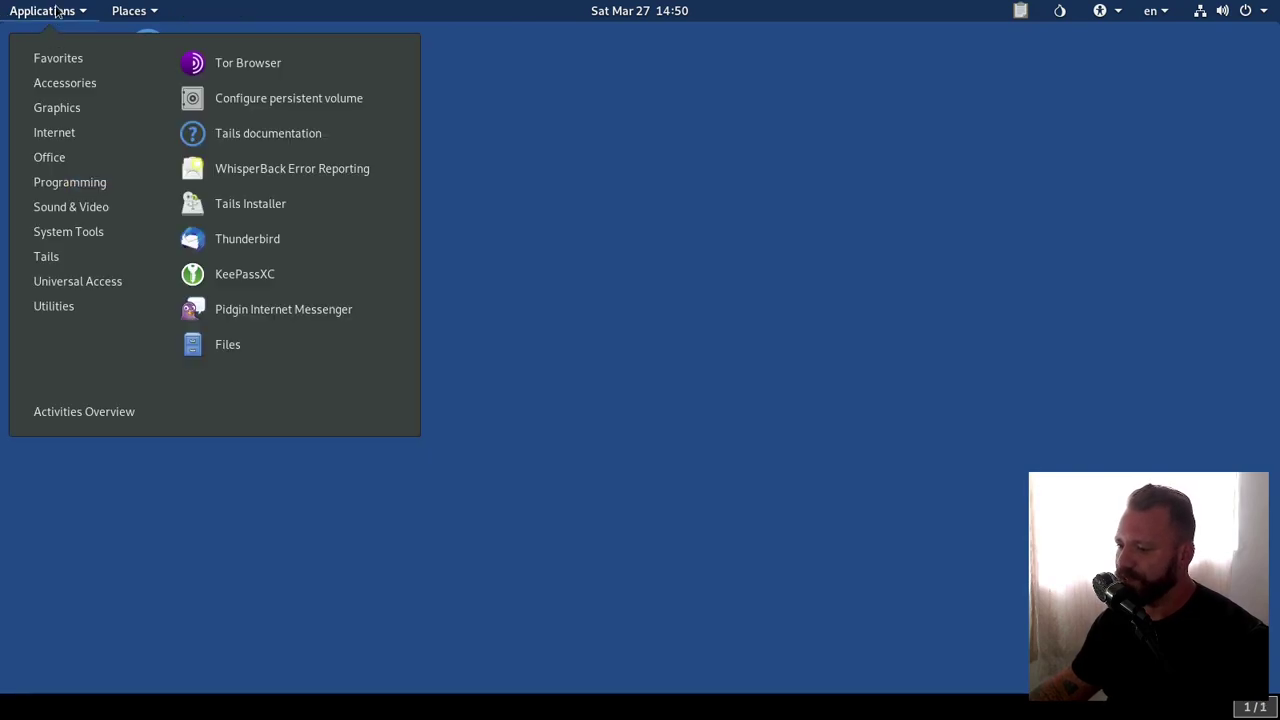
pyautogui.moveTo(79, 165)
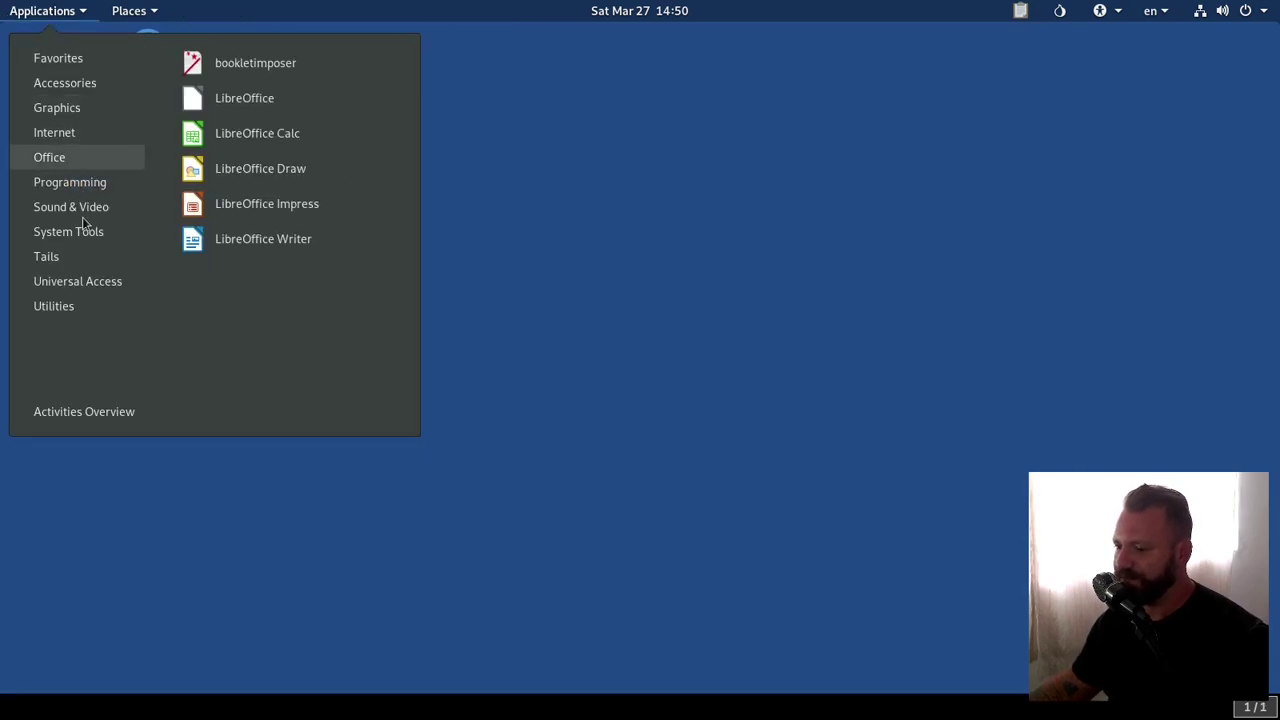
pyautogui.moveTo(70, 289)
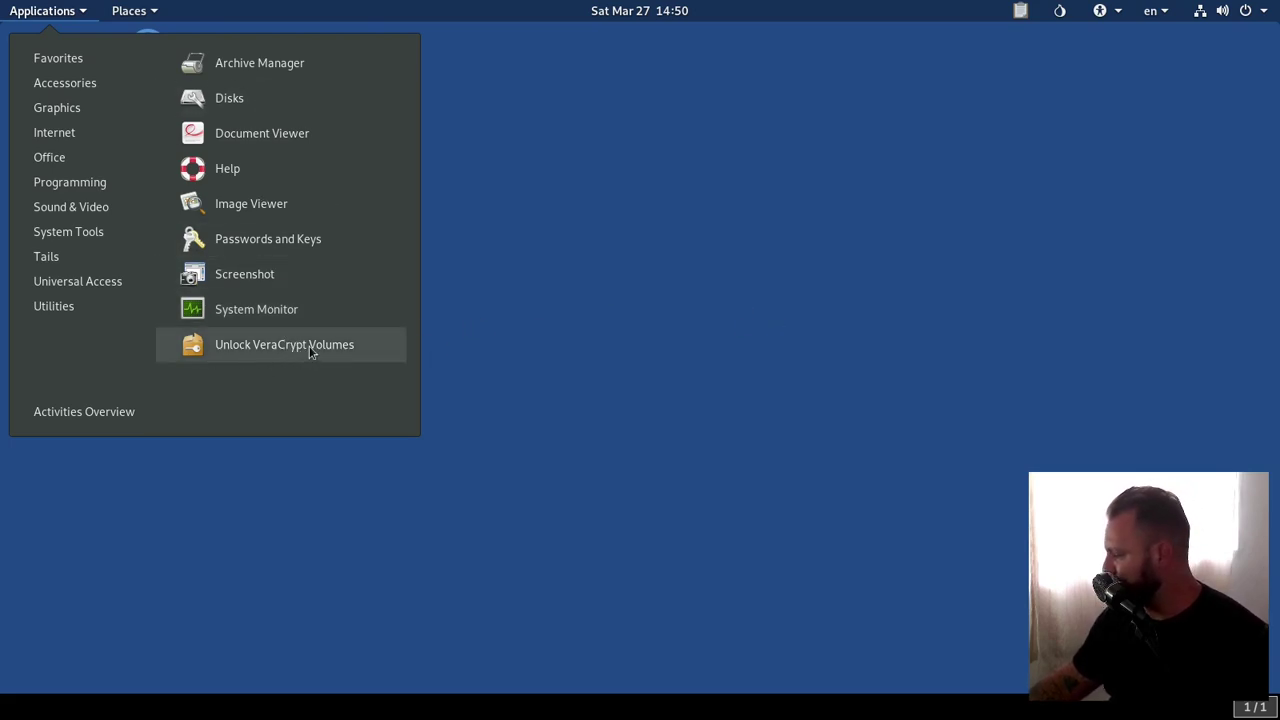
pyautogui.click(603, 288)
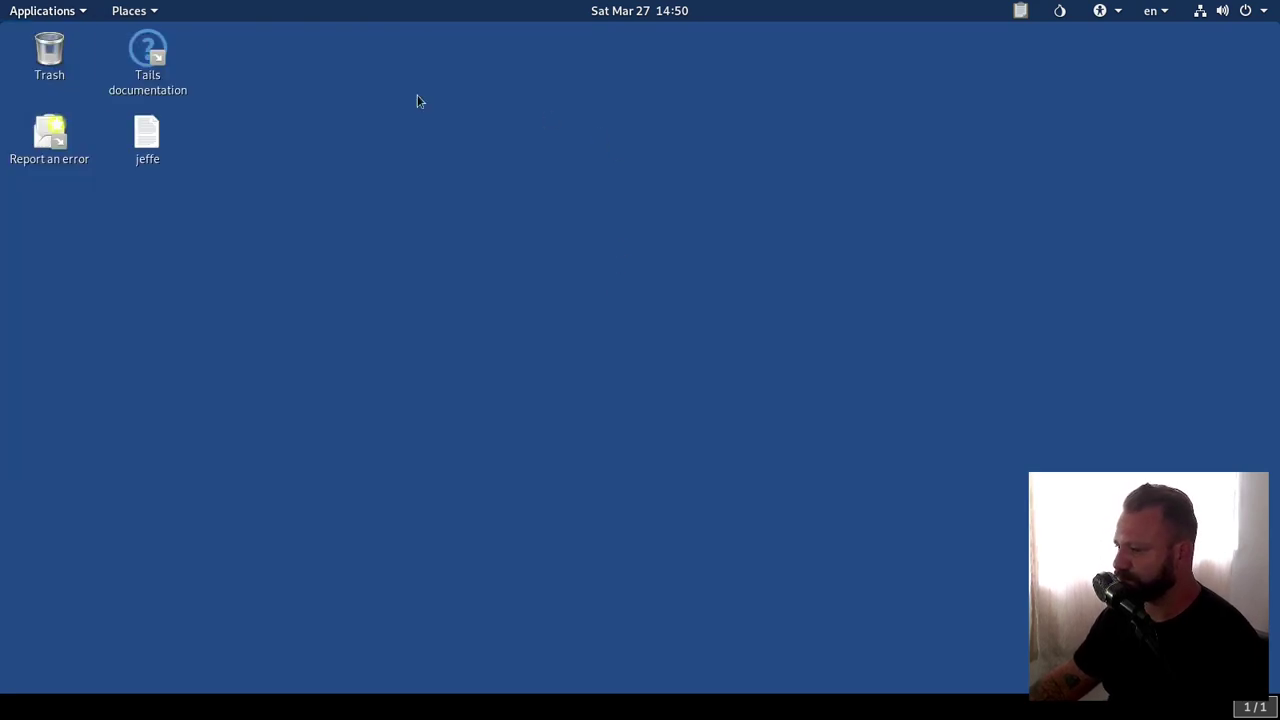
pyautogui.click(42, 10)
pyautogui.moveTo(82, 135)
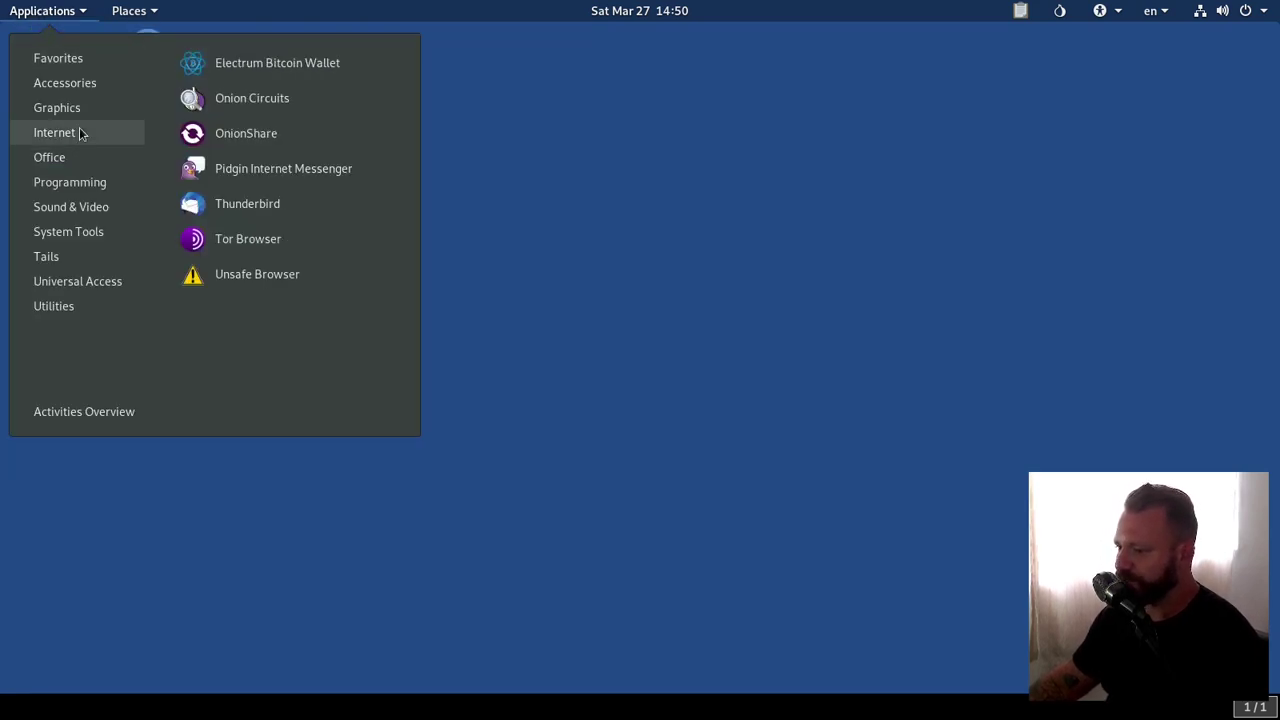
pyautogui.moveTo(52, 88)
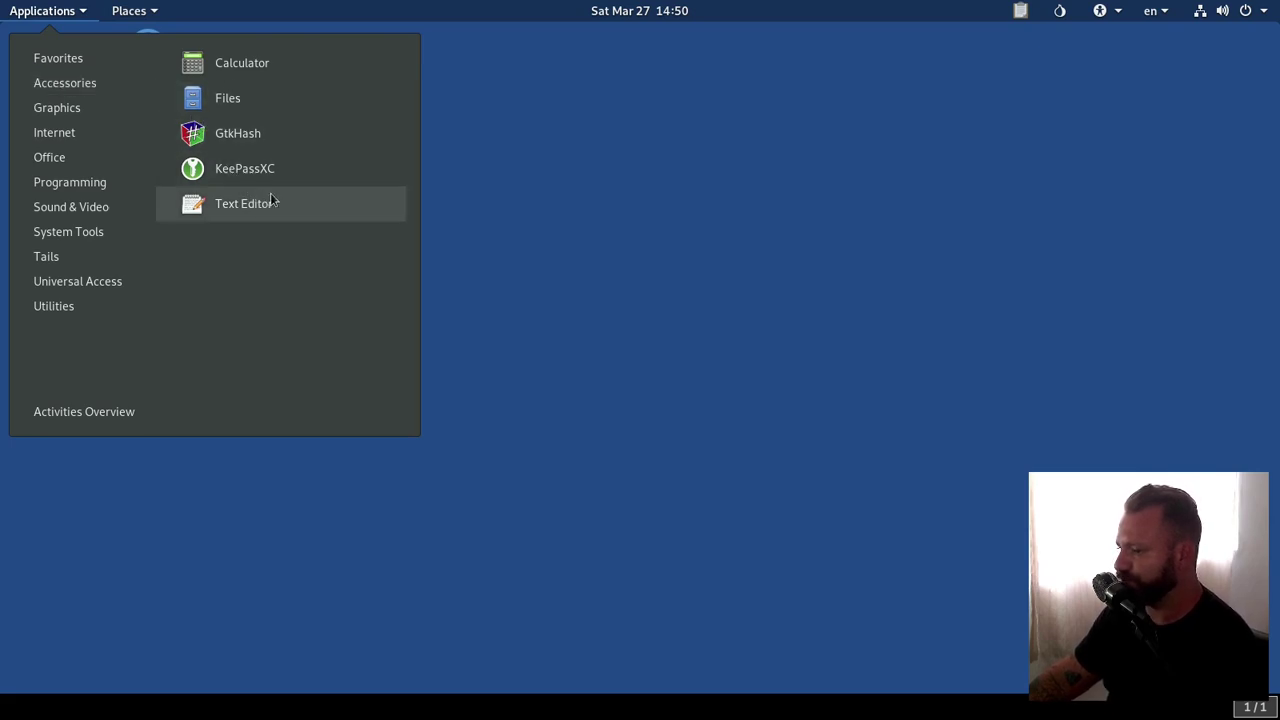
pyautogui.click(886, 268)
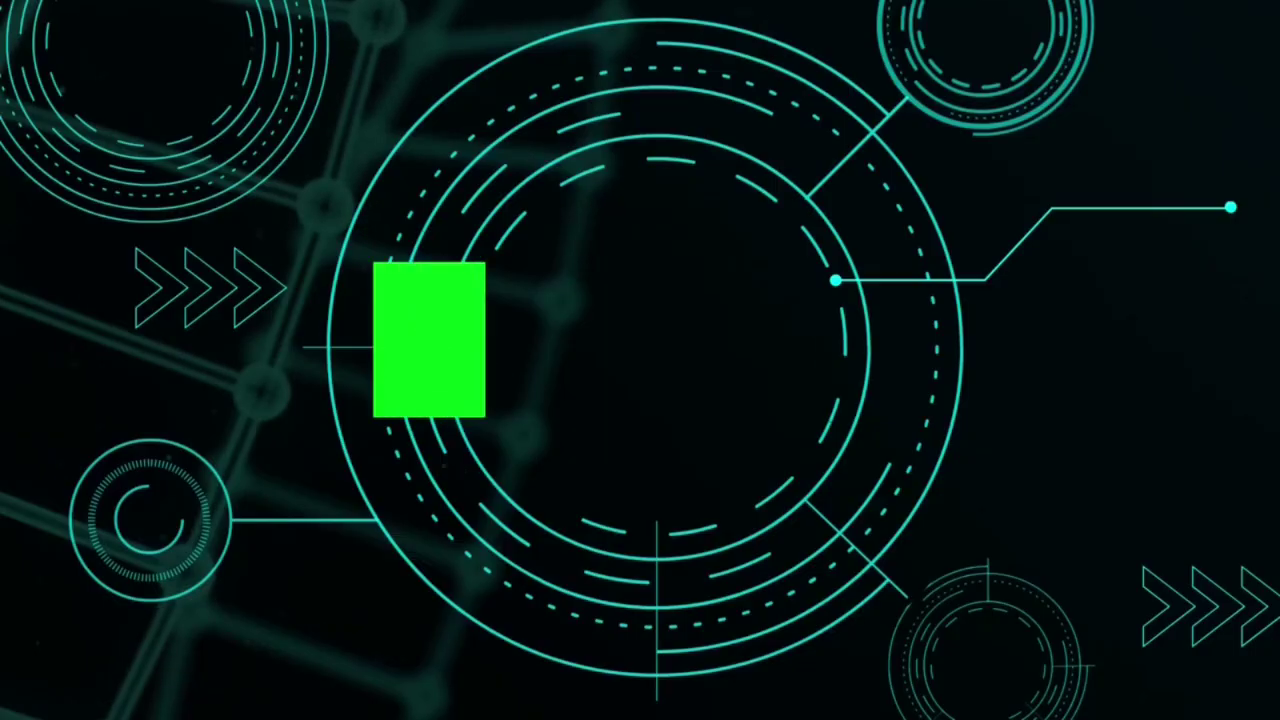